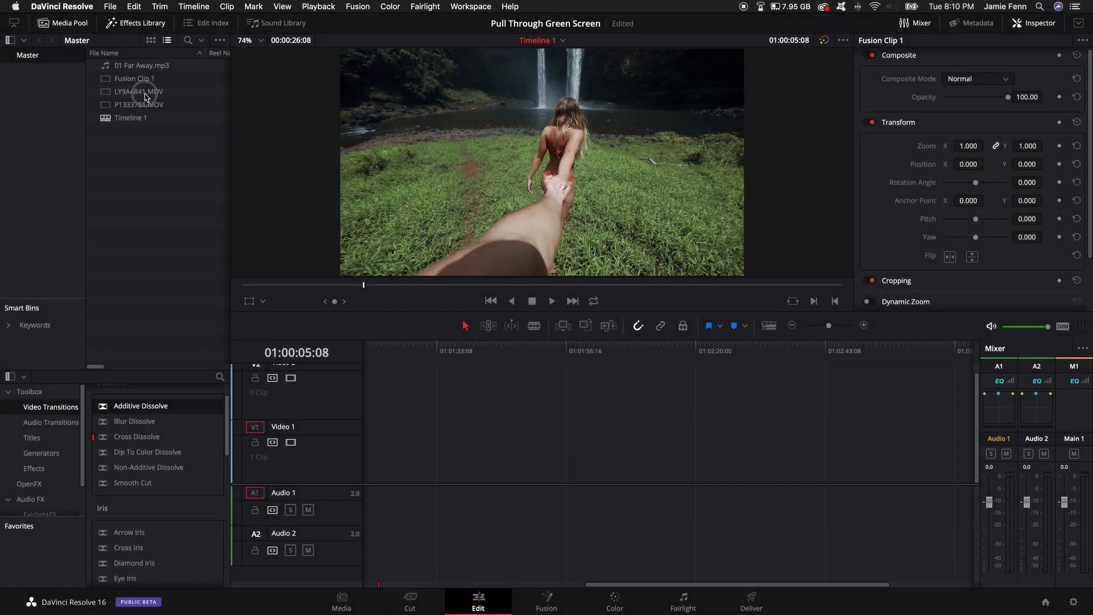
Step: Place P1333781.MOV on Video 2 of the timeline and LY9A4841.MOV directly beneath it on Video 1, with their starts aligned
left_click(144, 94)
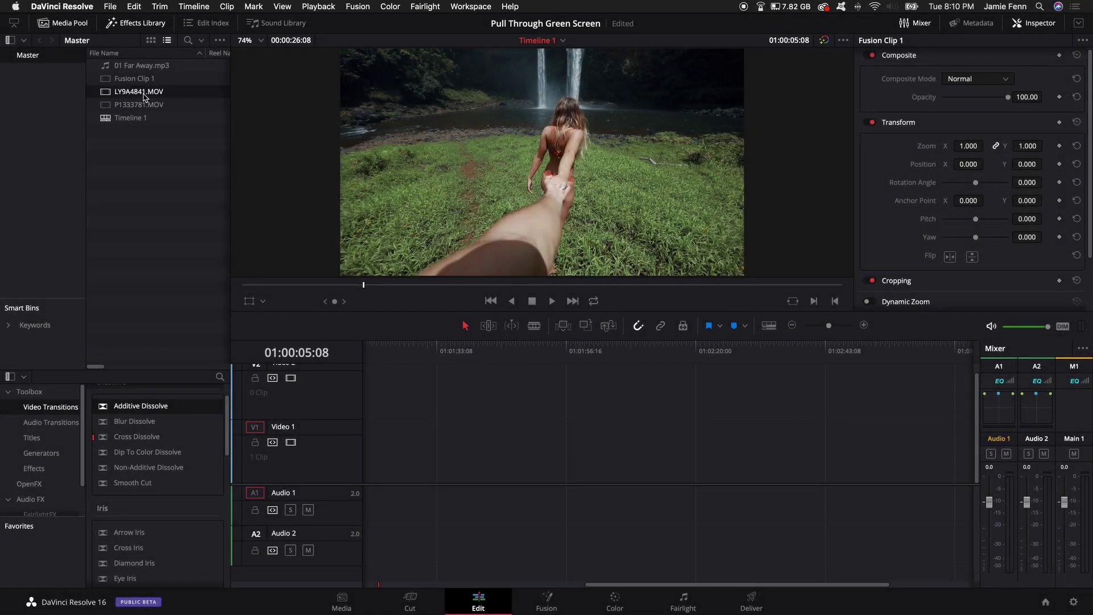
left_click_drag(144, 108, 595, 388)
scroll(597, 398, "up", 1)
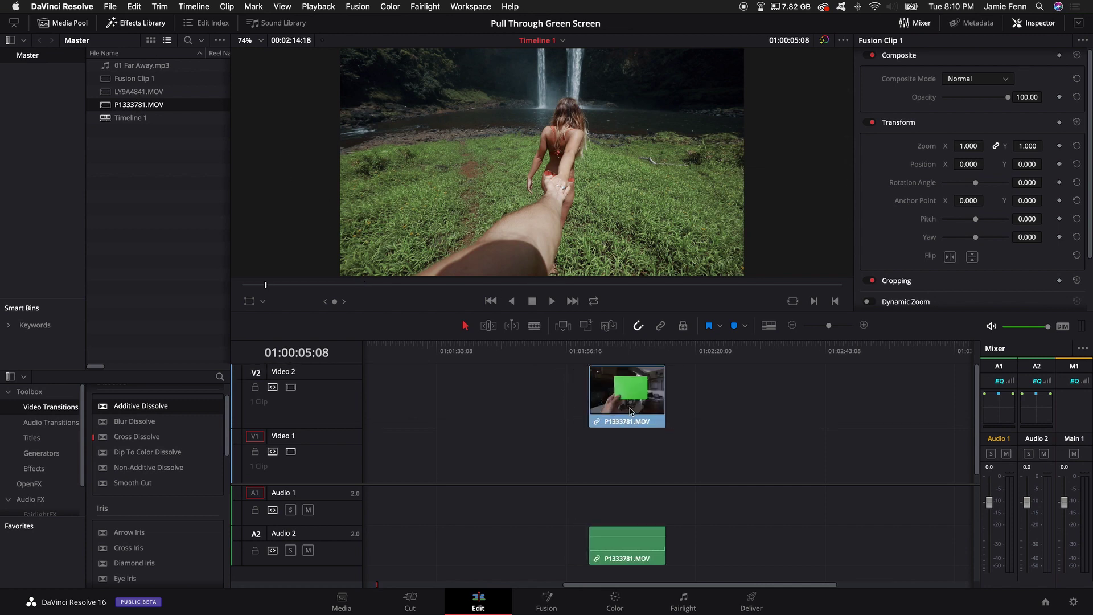
left_click(617, 387)
left_click_drag(126, 93, 592, 470)
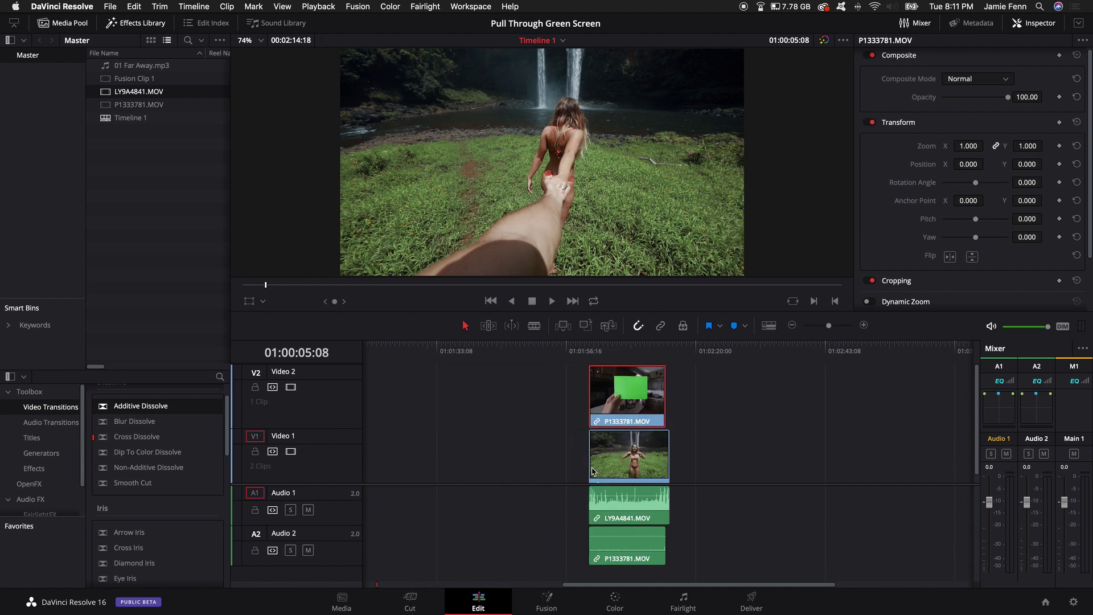
Step: Delete the LY9A4841.MOV audio from Audio 1, keeping its video on Video 1
left_click_drag(627, 348, 630, 351)
left_click(633, 507, "alt")
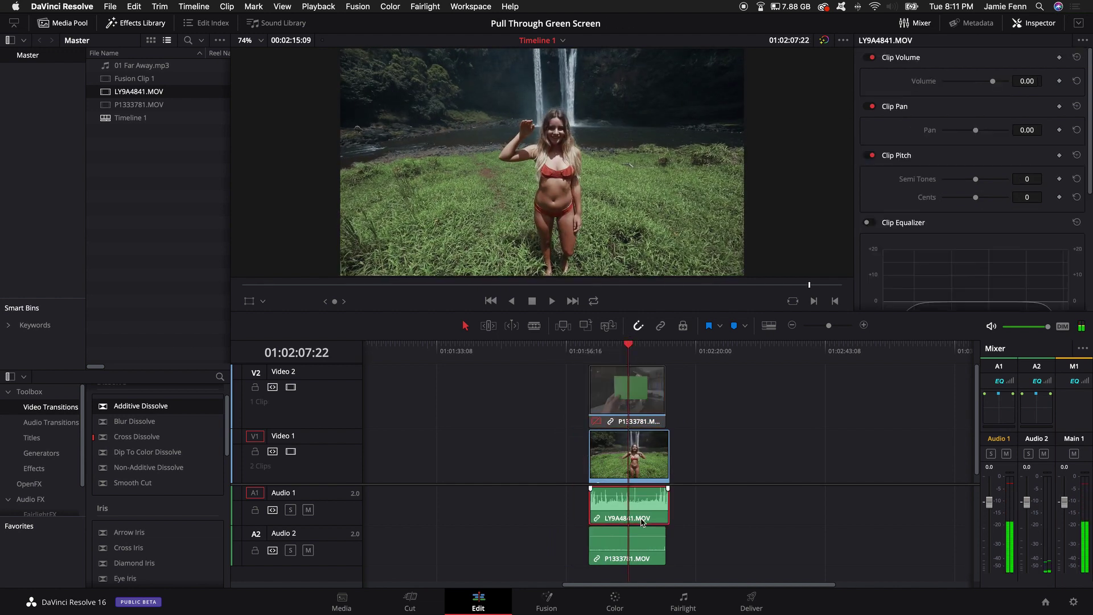
key("BackSpace")
Step: Compare the two stacked clips by toggling the green screen clip off and on, and flip that clip horizontally
mouse_move(629, 349)
left_mouse_down()
mouse_move(647, 348)
mouse_move(630, 351)
left_mouse_up()
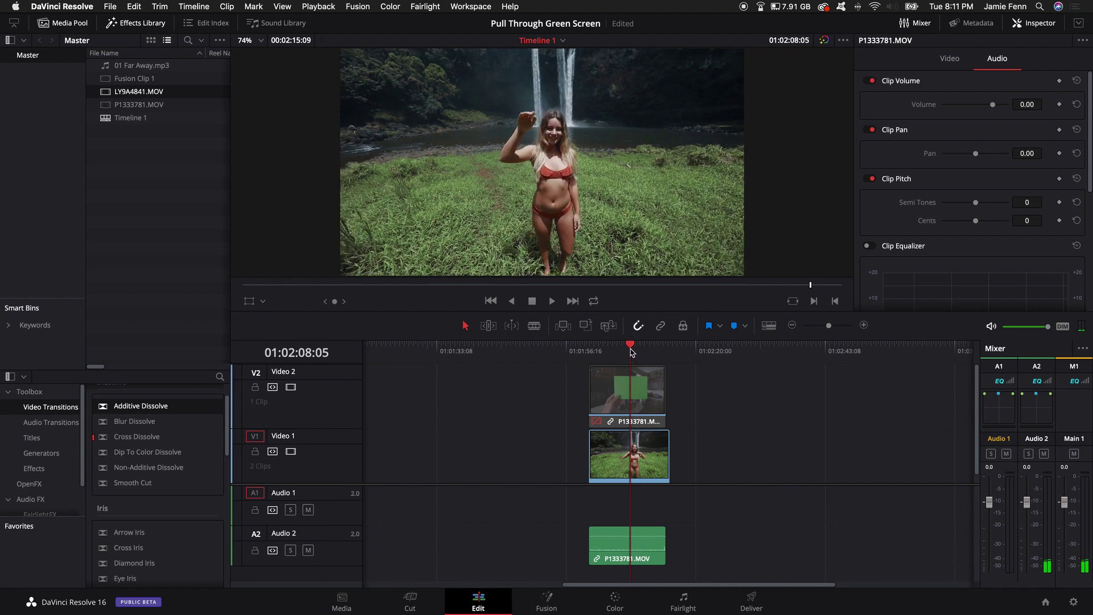
left_click(636, 394)
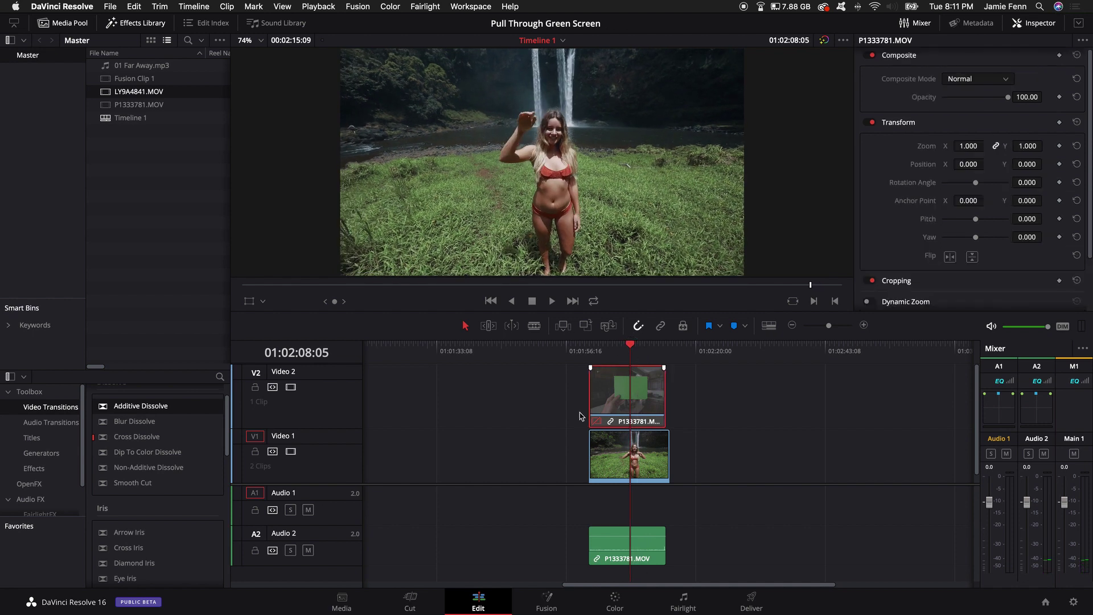
key("d")
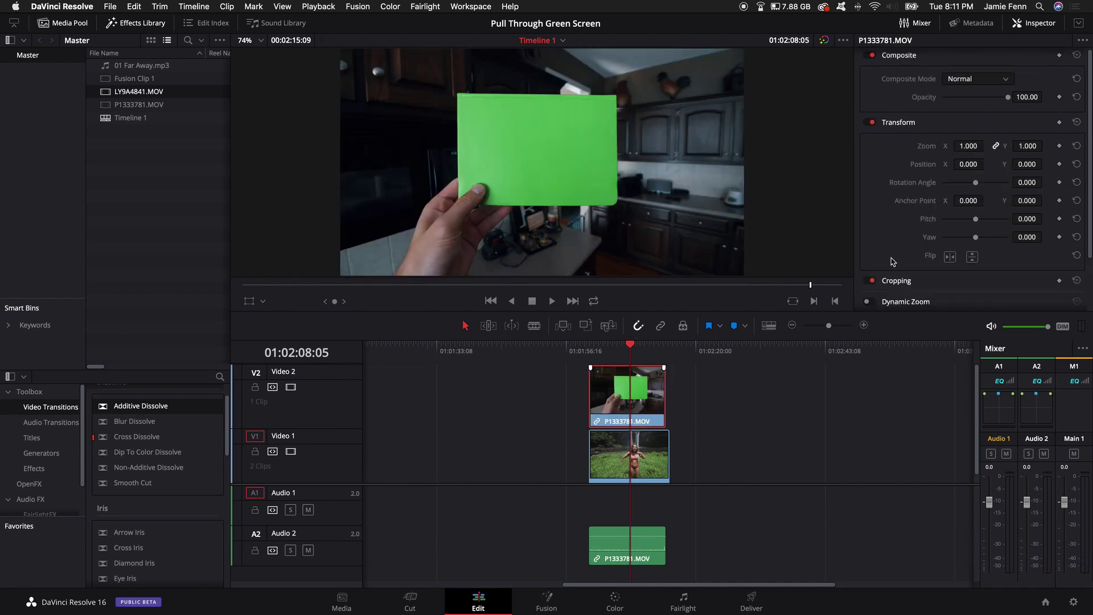
key("d")
mouse_move(632, 349)
left_mouse_down()
mouse_move(614, 351)
mouse_move(636, 350)
left_mouse_up()
key("d")
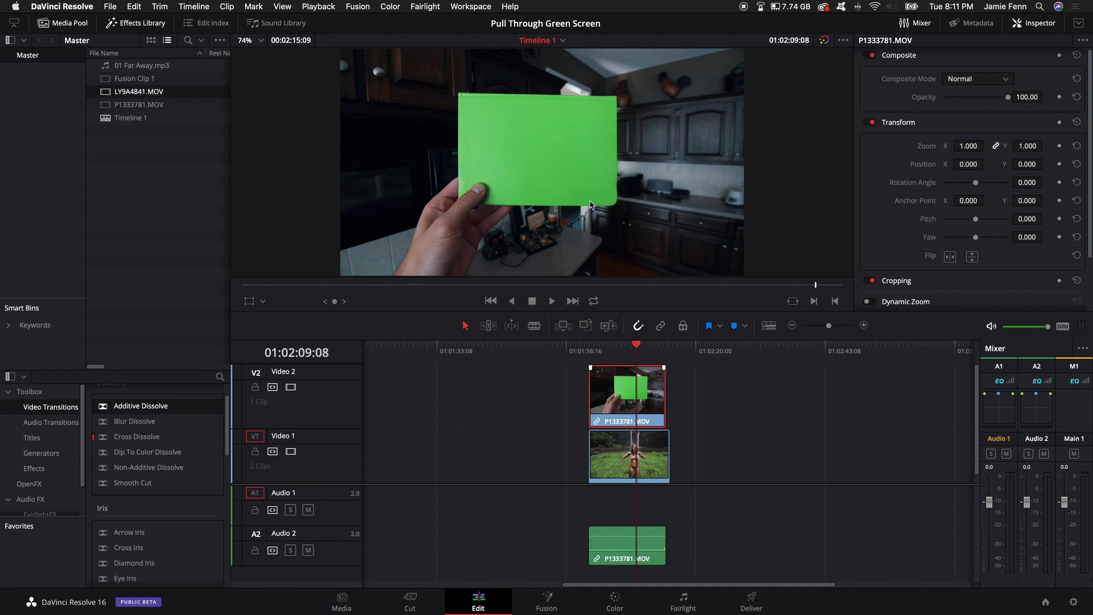
left_click(950, 258)
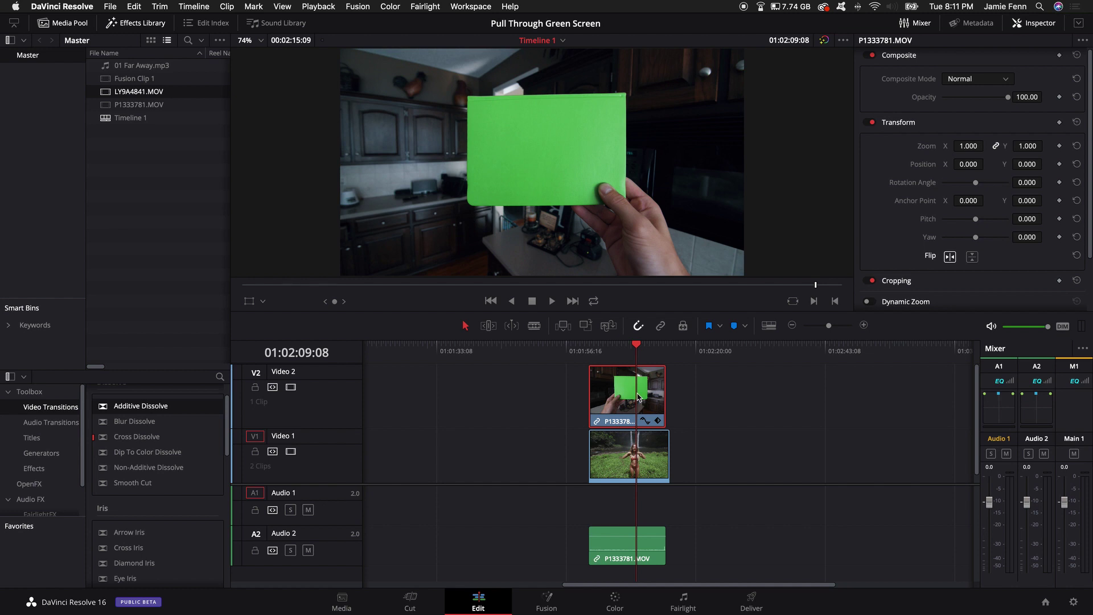
Step: Shift the green screen video 15 frames later and trim the starts of both video clips to 01:02:06:14
left_click_drag(637, 394, 641, 395)
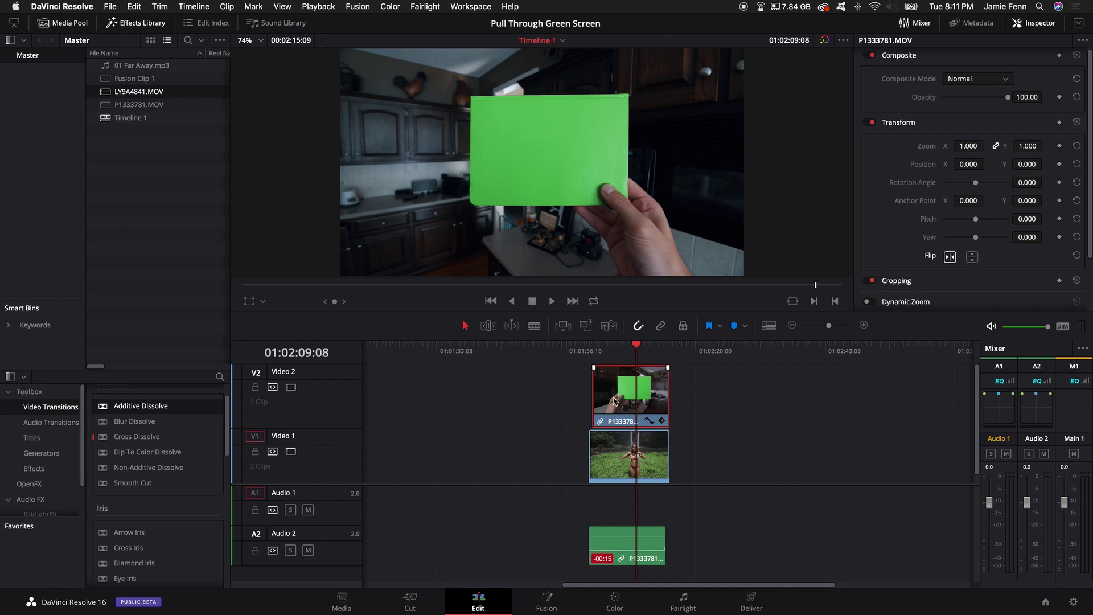
left_click_drag(629, 351, 620, 345)
key("d")
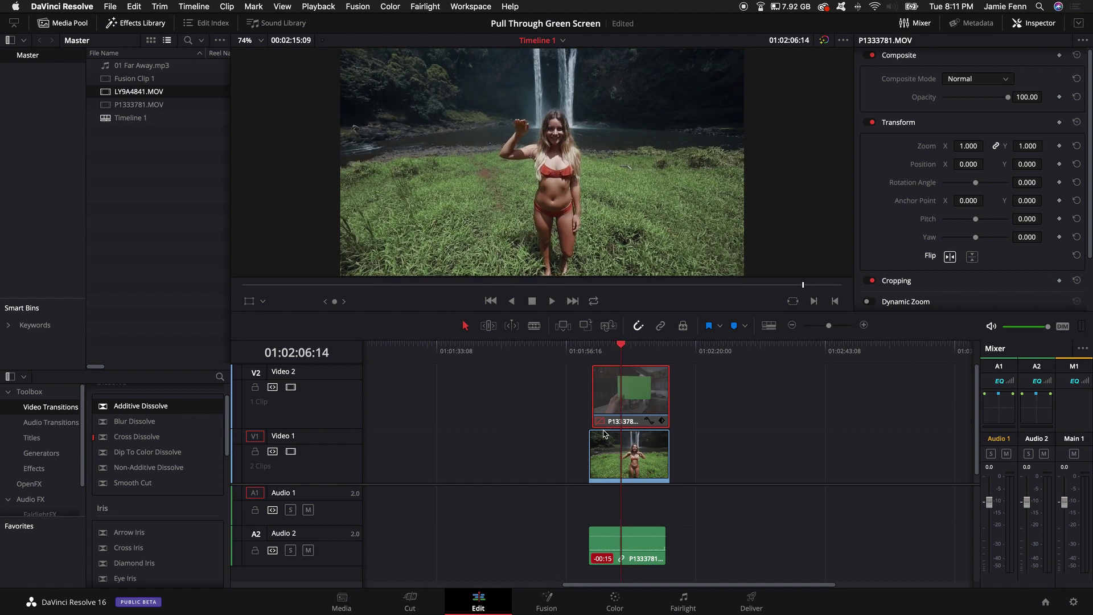
left_click_drag(593, 449, 621, 450)
left_click_drag(594, 405, 621, 405)
Step: Delete the P1333781.MOV audio from Audio 2
left_click(618, 548)
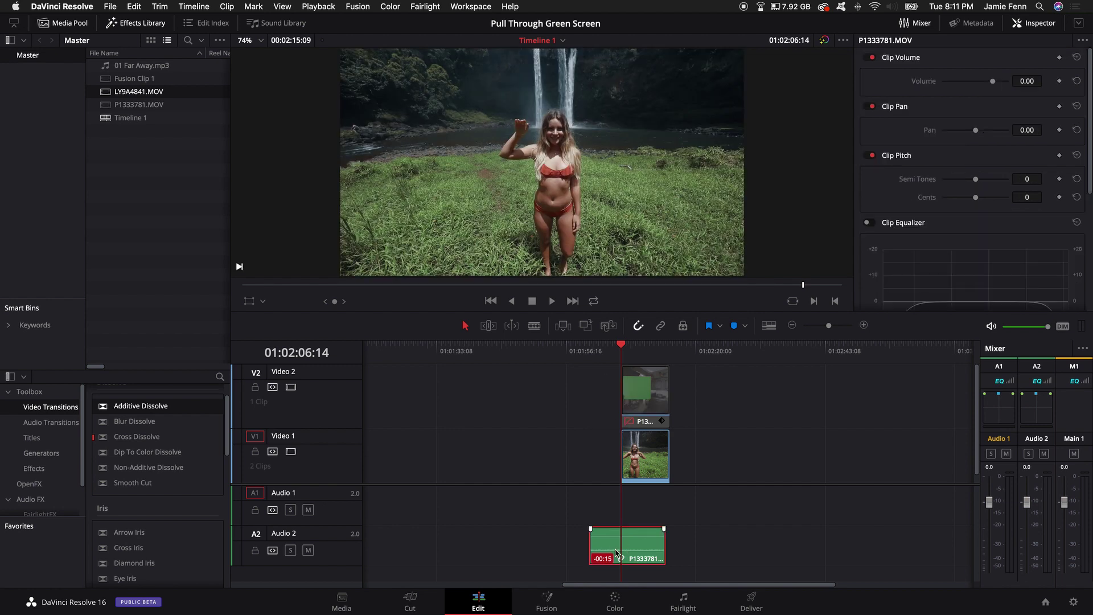
key("Delete")
Step: Combine the trimmed green screen and waterfall clips into a new Fusion clip
scroll(621, 547, "right", 5)
left_click(503, 371)
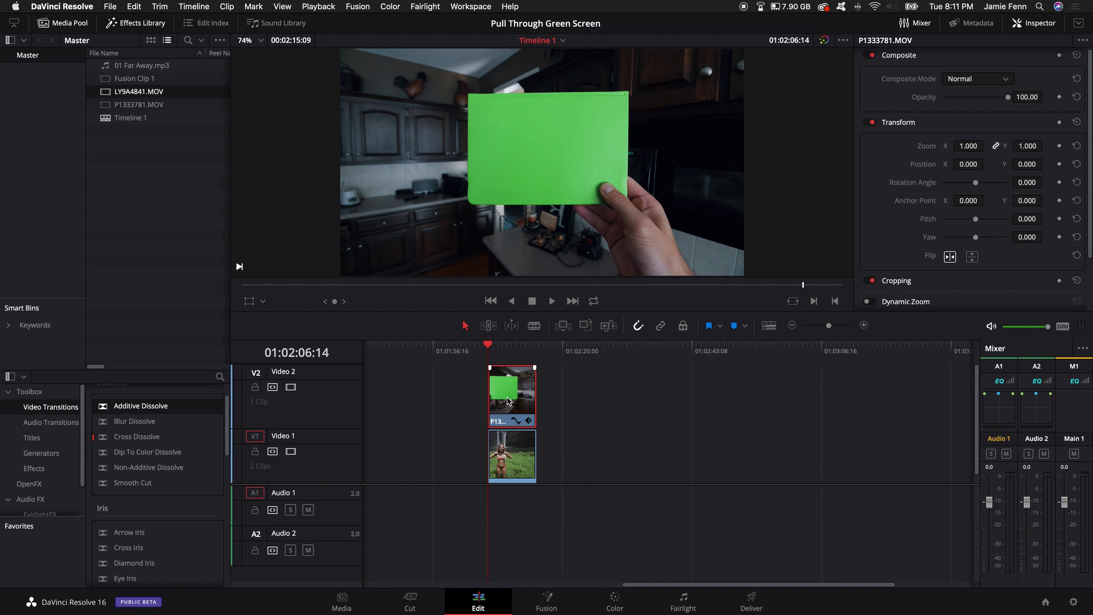
left_click_drag(592, 398, 499, 468)
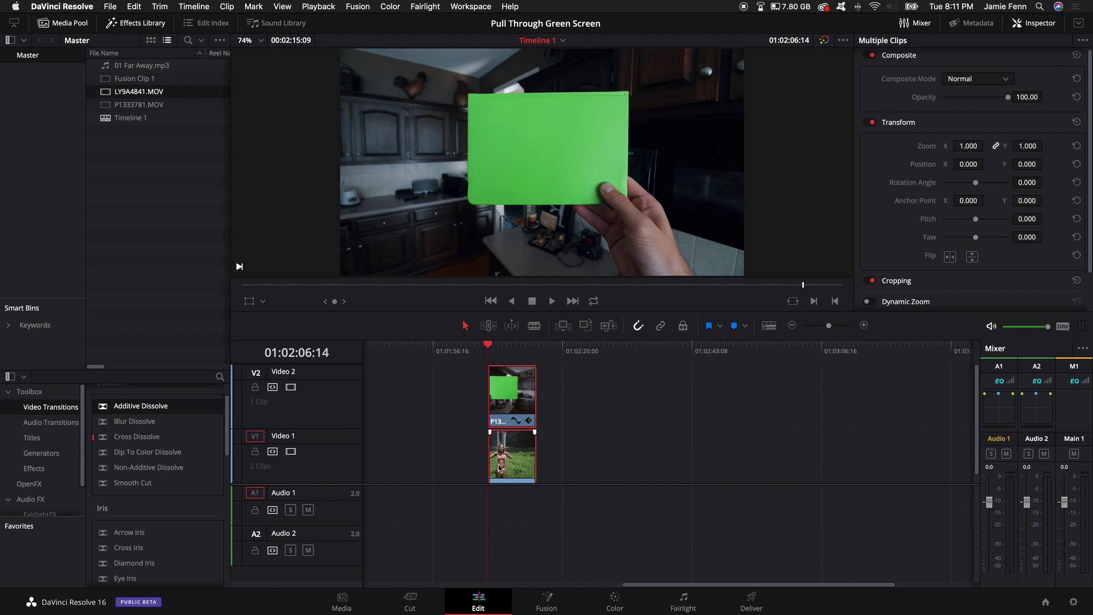
right_click(512, 403)
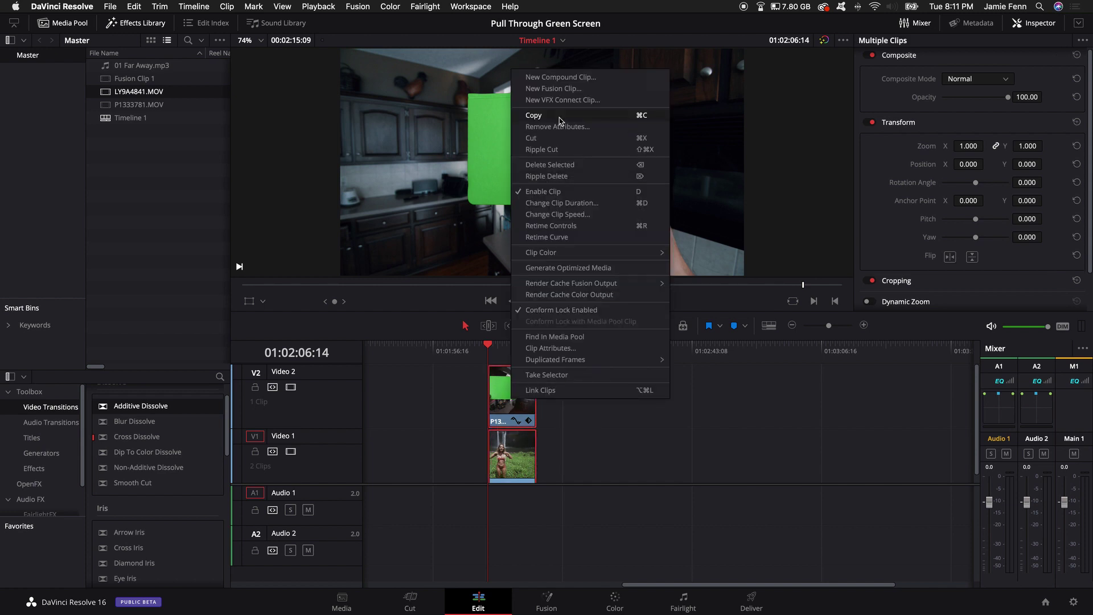
left_click(561, 89)
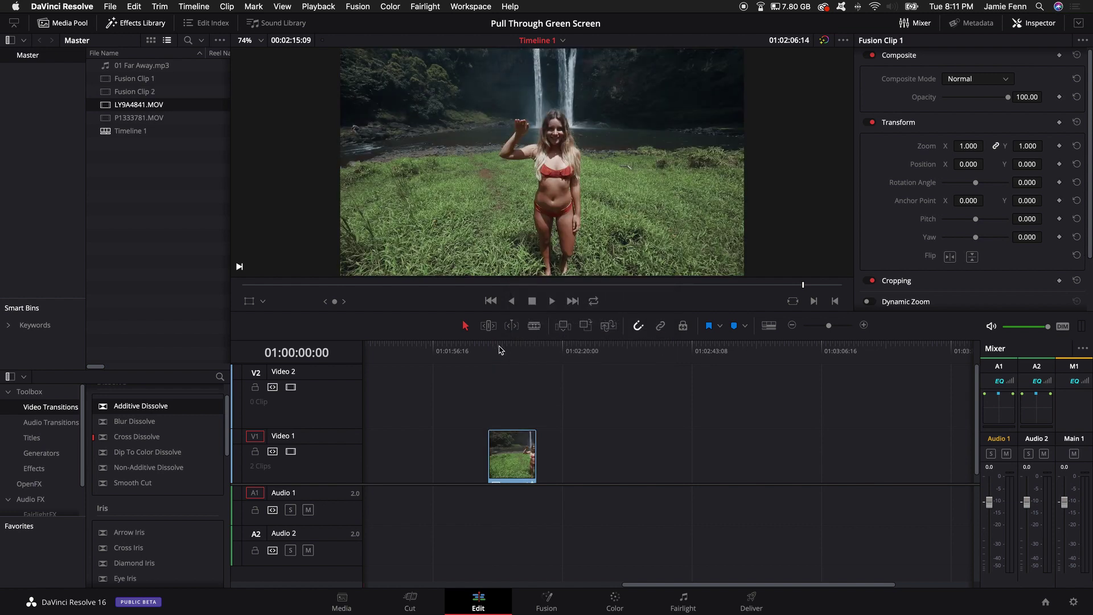
Step: Open the new Fusion clip on the Fusion page at 01:02:08:13 and show MediaIn1 in the first viewer
left_click(499, 349)
left_click(503, 468)
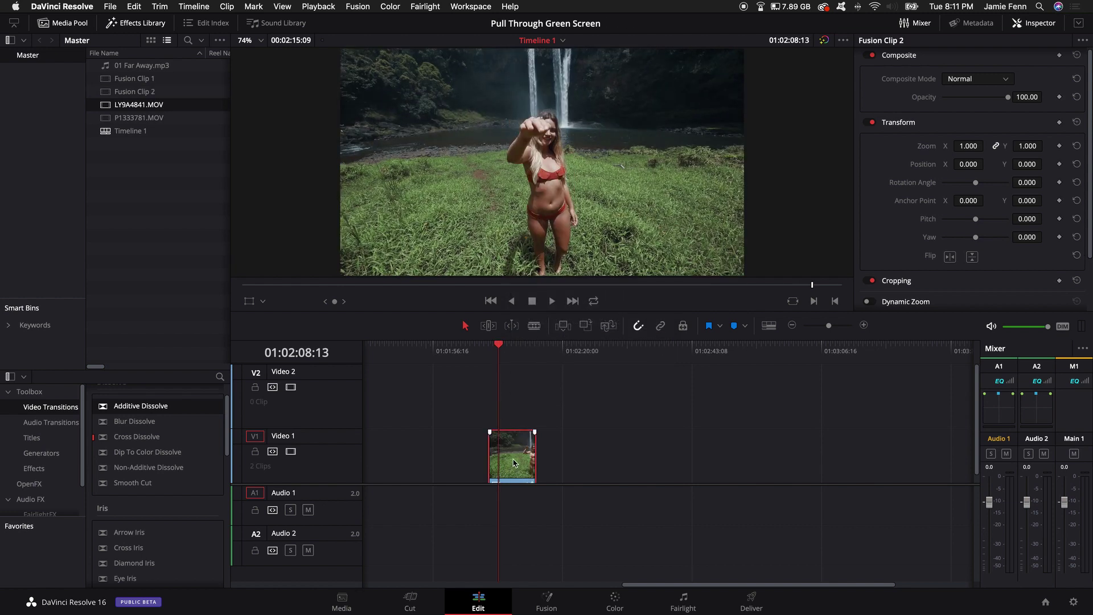
left_click(548, 603)
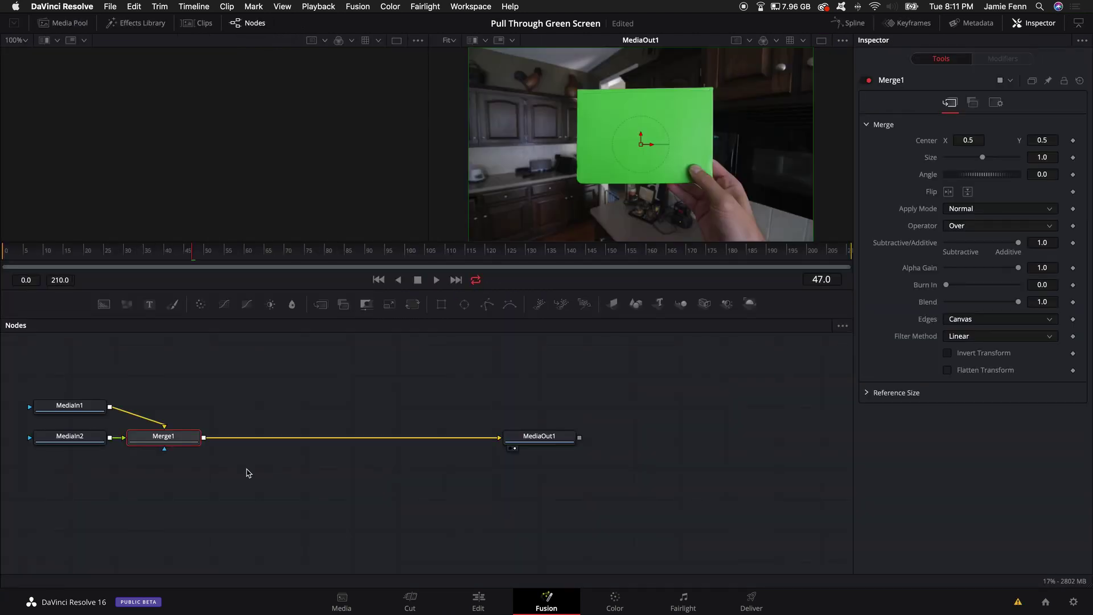
left_click(86, 412)
key("1")
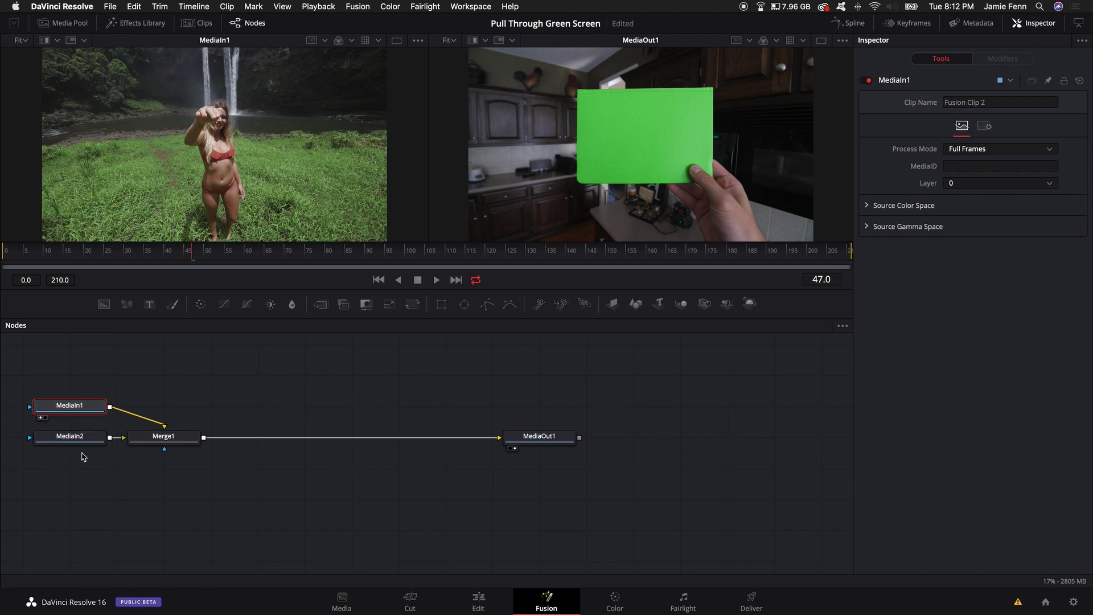
Step: Move MediaIn2 slightly away from MediaIn1 and rename the MediaIn1 node as Girl
left_click_drag(80, 444, 80, 460)
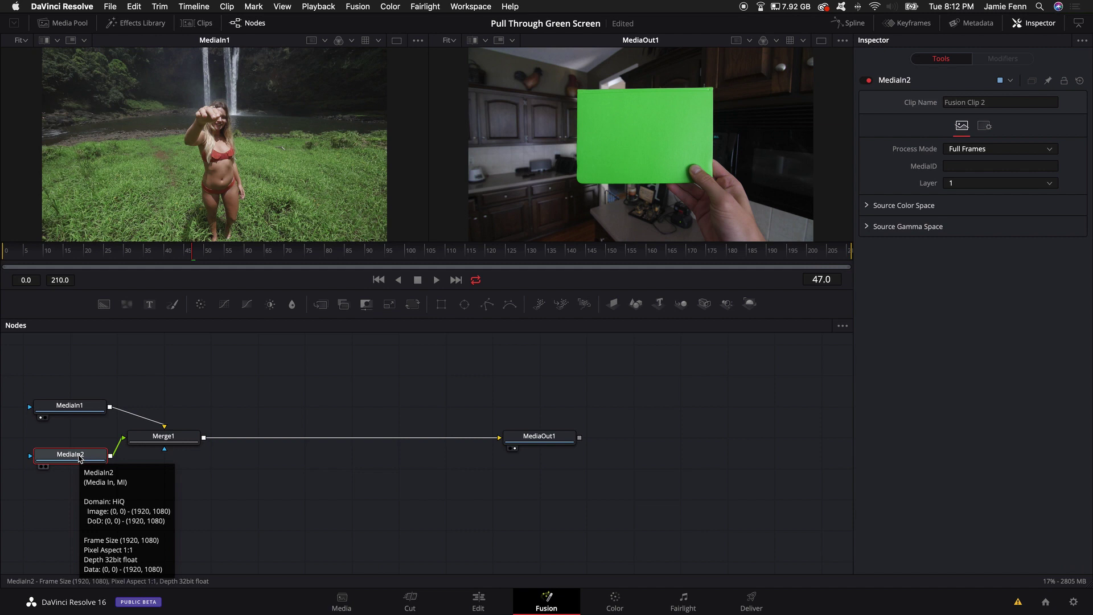
left_click(81, 407)
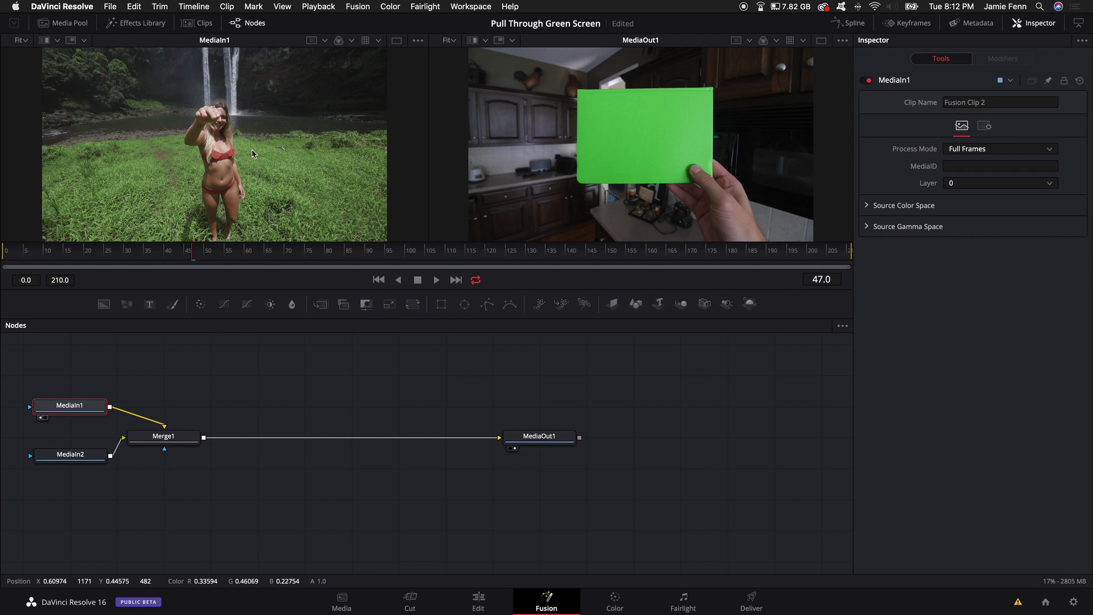
key("F2")
type("Girl")
key("Return")
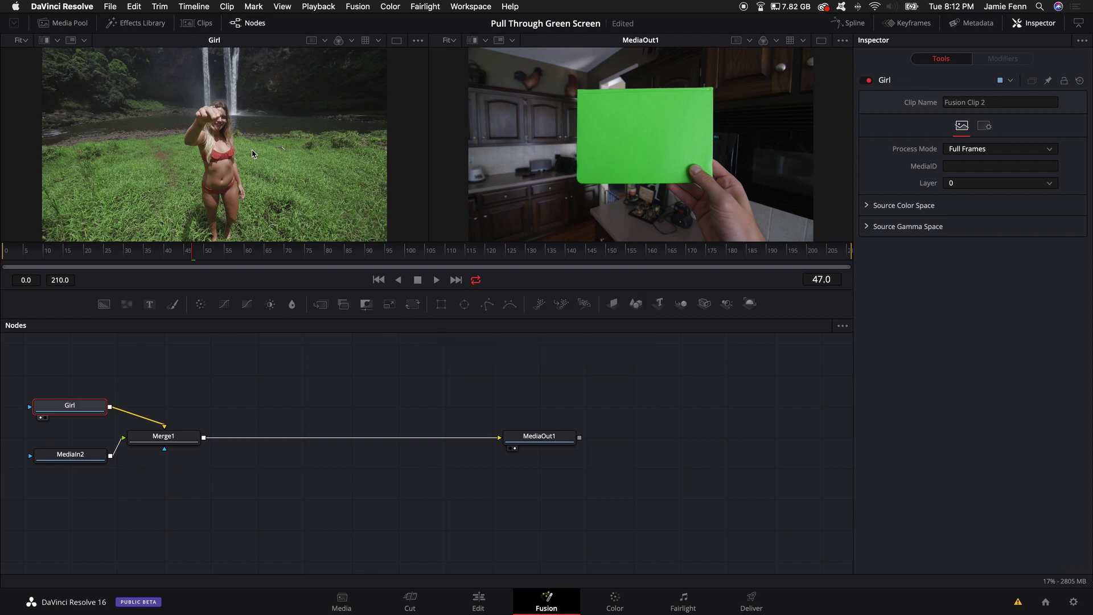
Step: Rename the MediaIn2 node as GreenScreen
left_click(80, 458)
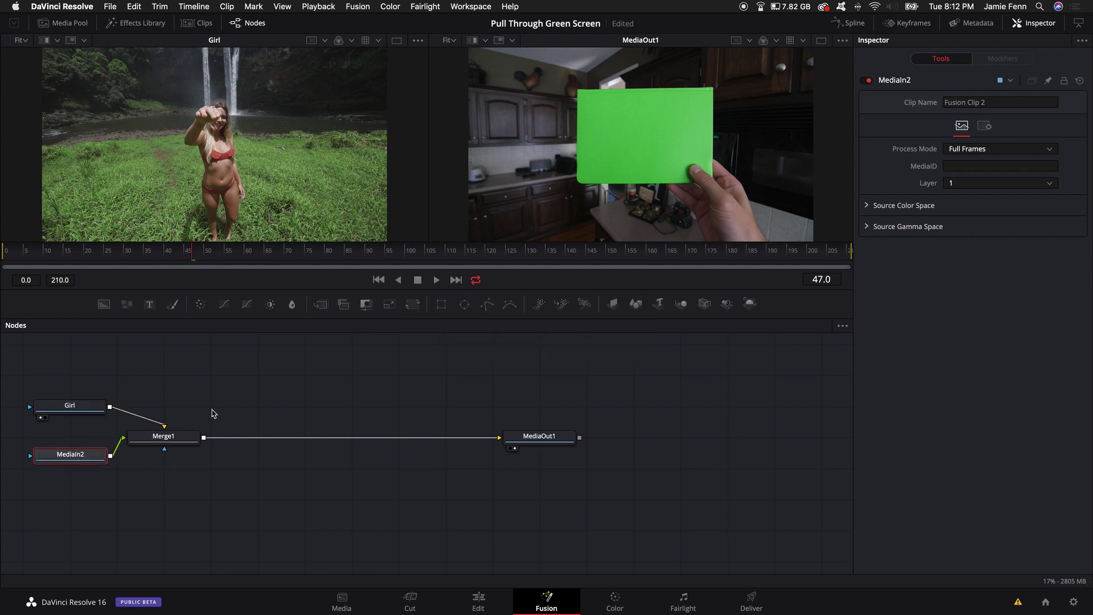
key("F2")
type("Green Screen")
key("Return")
Step: Rewire Merge1 with Girl as its background and GreenScreen as its foreground, spacing the nodes farther apart
left_click_drag(166, 441, 215, 448)
left_click(178, 424)
left_click(163, 446)
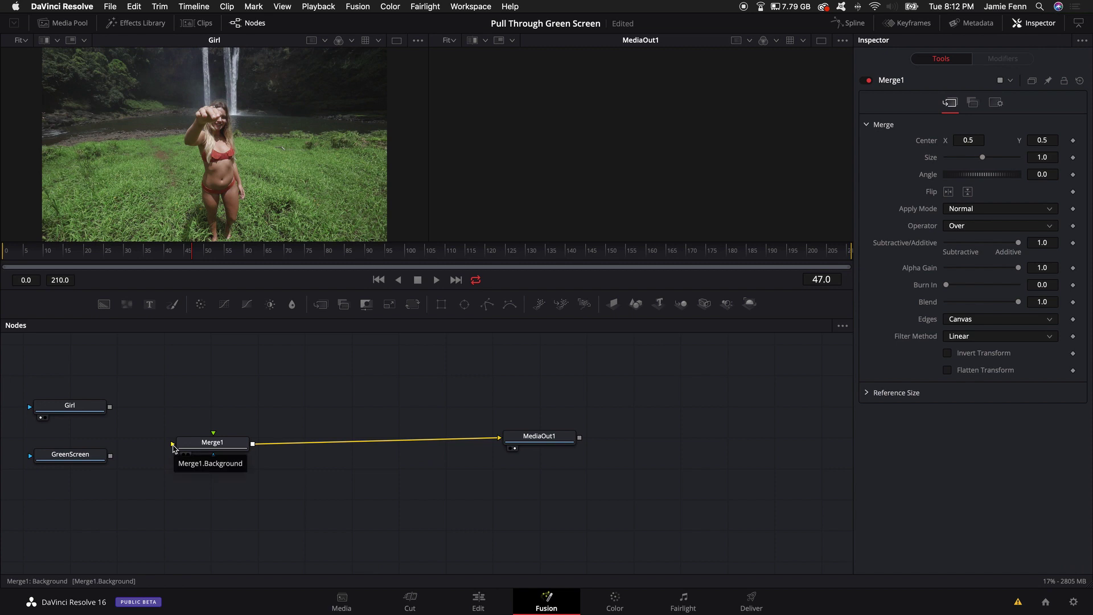
left_click_drag(110, 406, 173, 443)
left_click_drag(70, 453, 91, 426)
left_click_drag(131, 376, 214, 437)
left_click(213, 443)
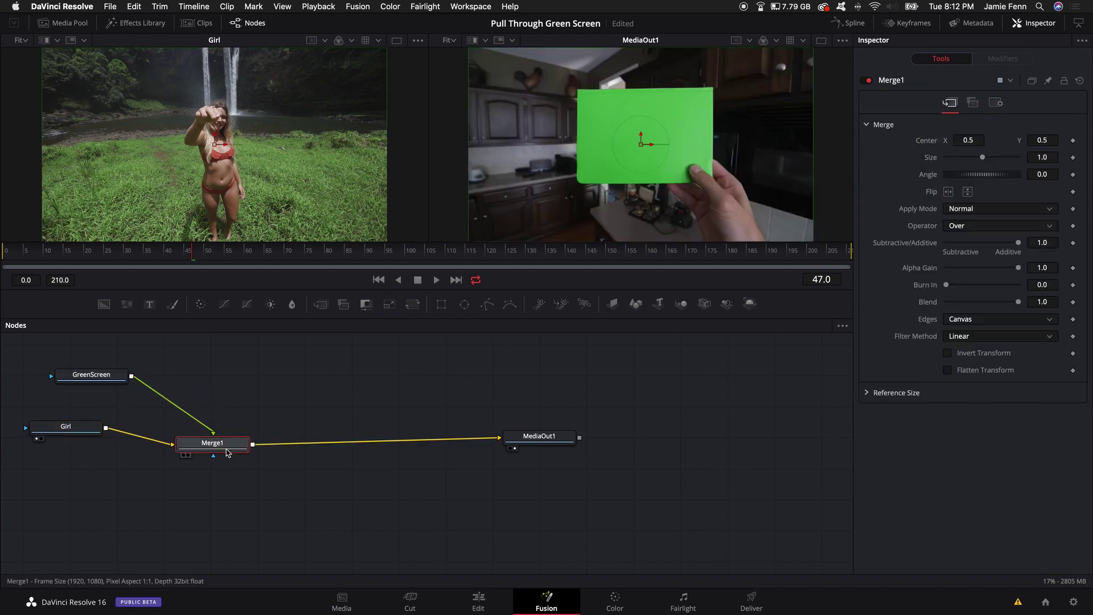
left_click_drag(90, 433, 89, 450)
left_click_drag(212, 443, 244, 452)
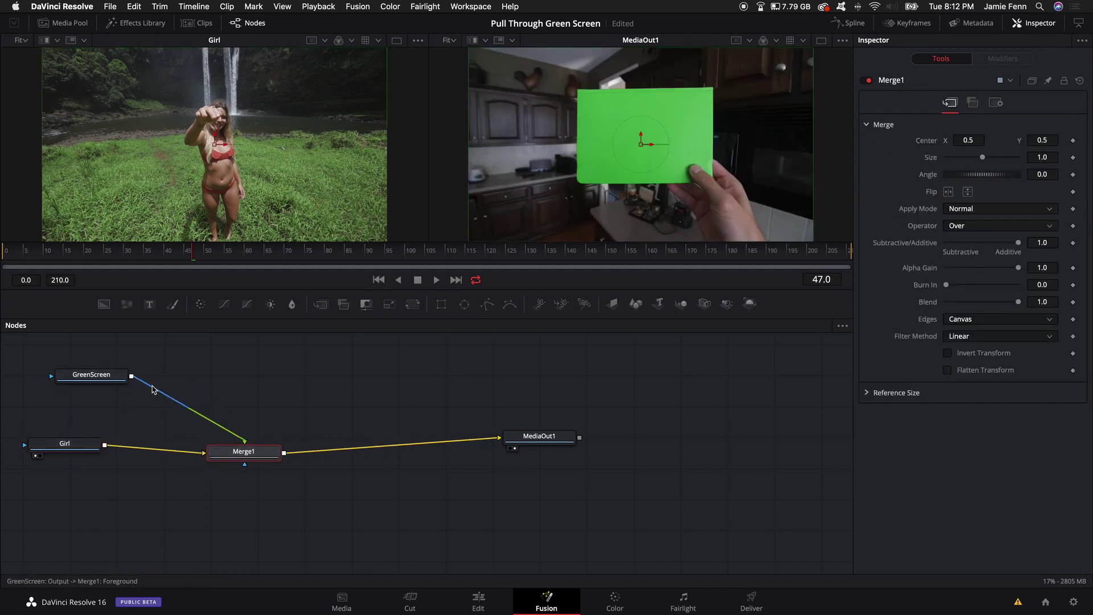
Step: Insert a Delta Keyer node between GreenScreen and Merge1
left_click(106, 374)
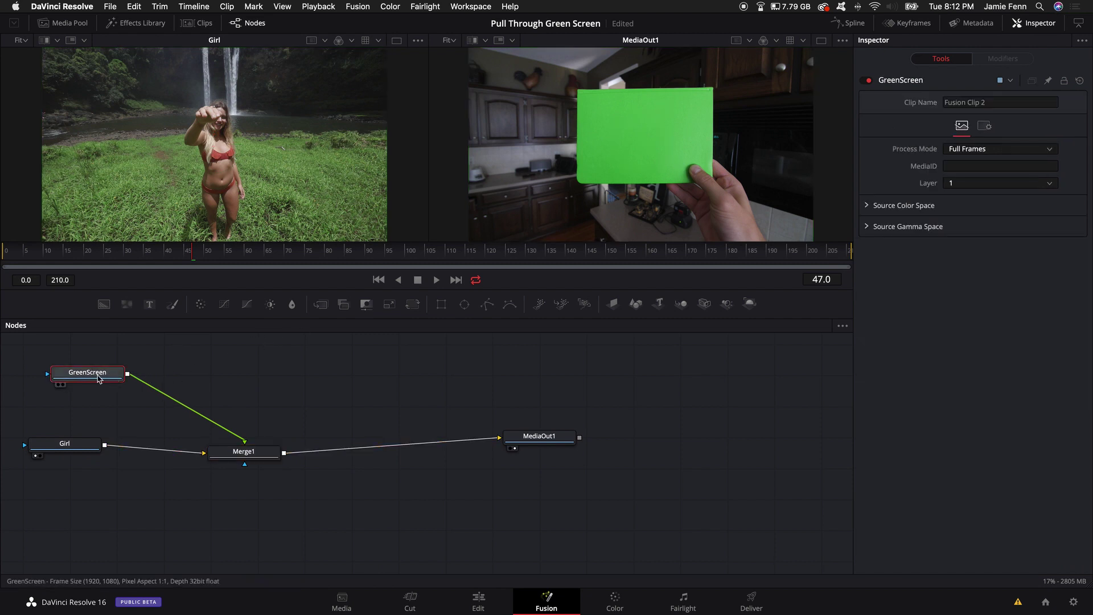
key("shift+space")
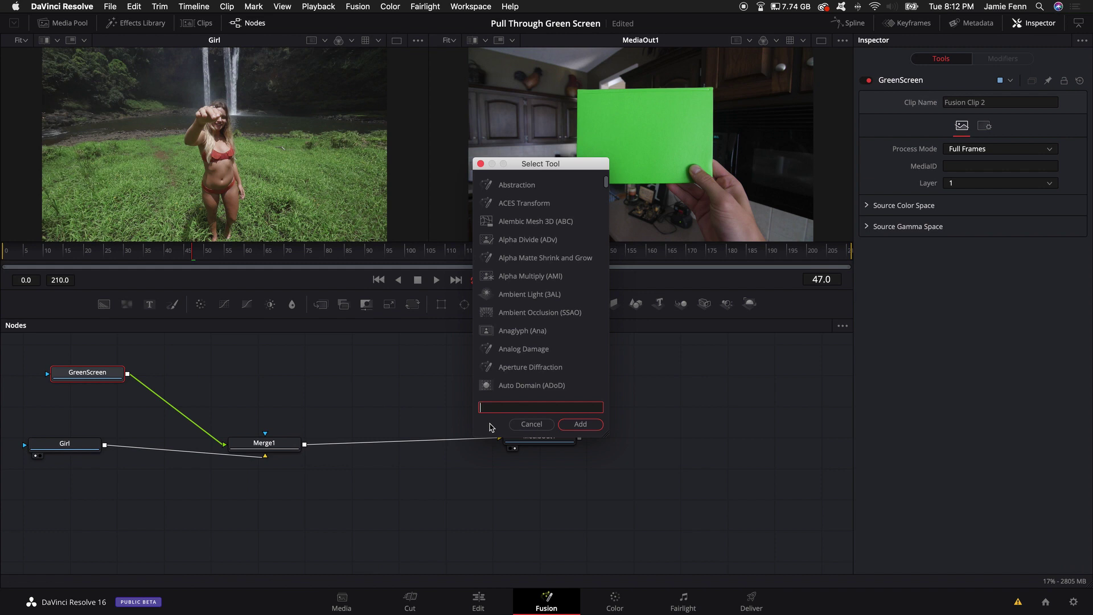
type("delta")
key("Return")
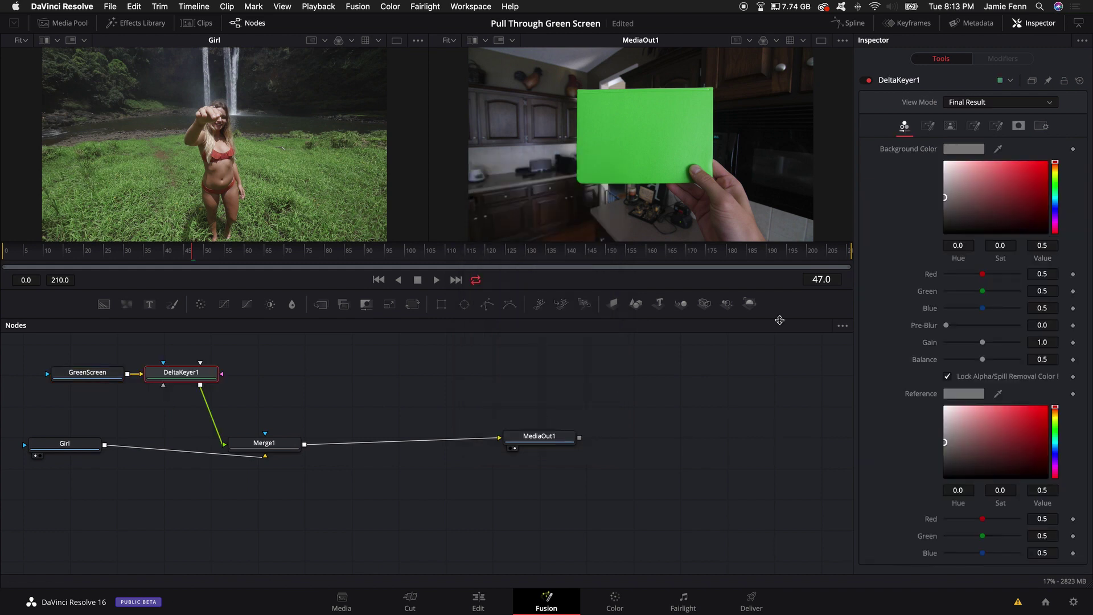
Step: Sample the green card as the Delta Keyer's background color and raise the matte's low threshold to 0.122
left_click_drag(1000, 152, 674, 147)
scroll(693, 139, "up", 5)
scroll(693, 137, "down", 2)
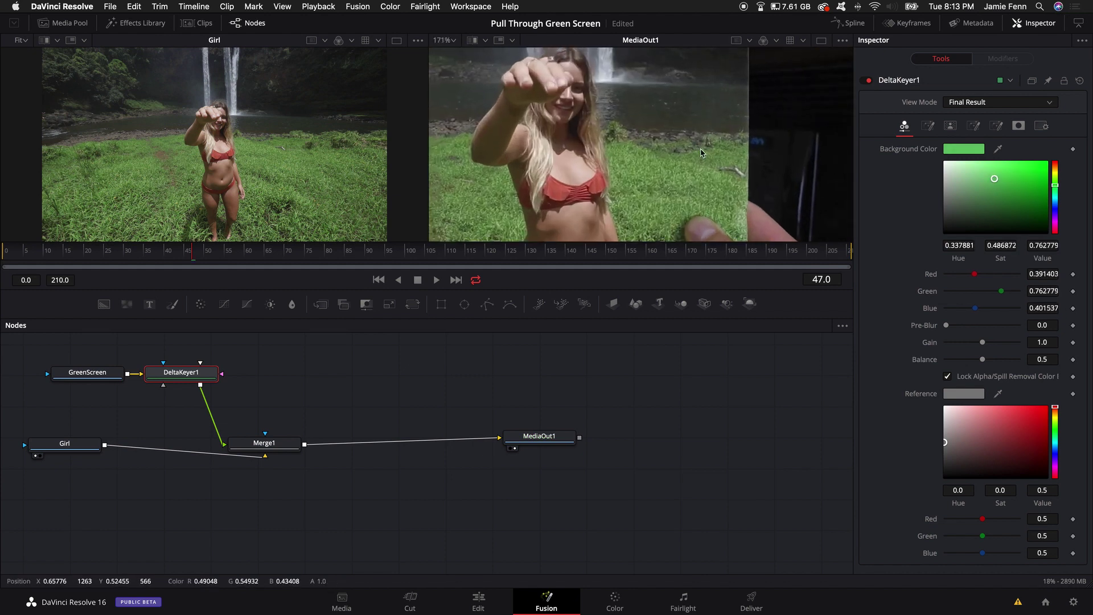
left_click(950, 126)
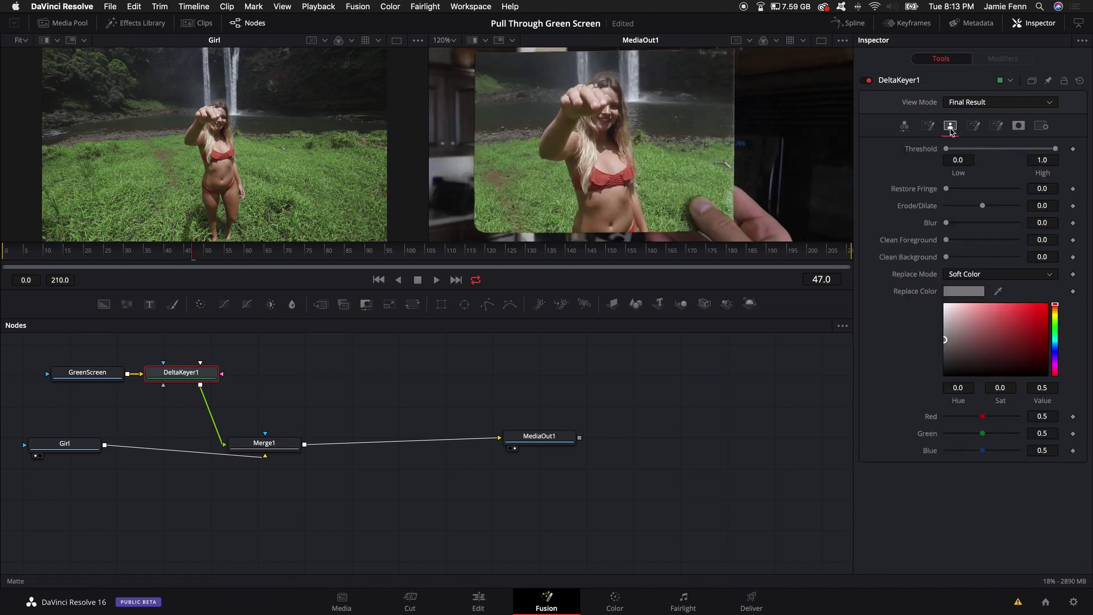
mouse_move(946, 149)
left_mouse_down()
mouse_move(981, 153)
mouse_move(957, 154)
left_mouse_up()
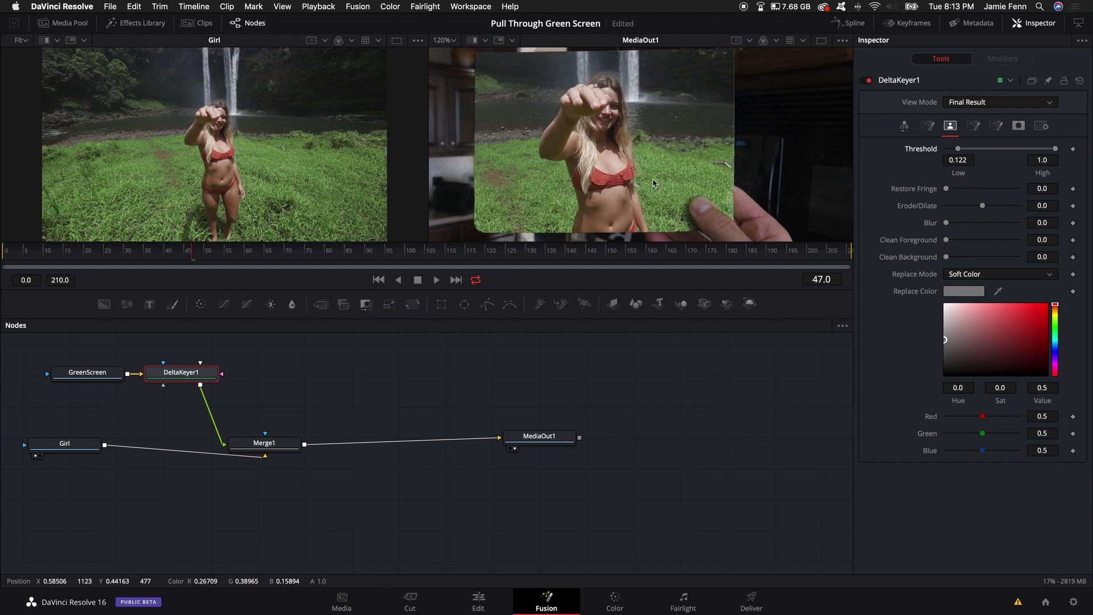
Step: Rearrange the Girl, Merge1, DeltaKeyer1 and GreenScreen nodes into a more spread-out layout
left_click_drag(77, 443, 75, 482)
left_click_drag(267, 448, 287, 446)
left_click_drag(181, 373, 190, 392)
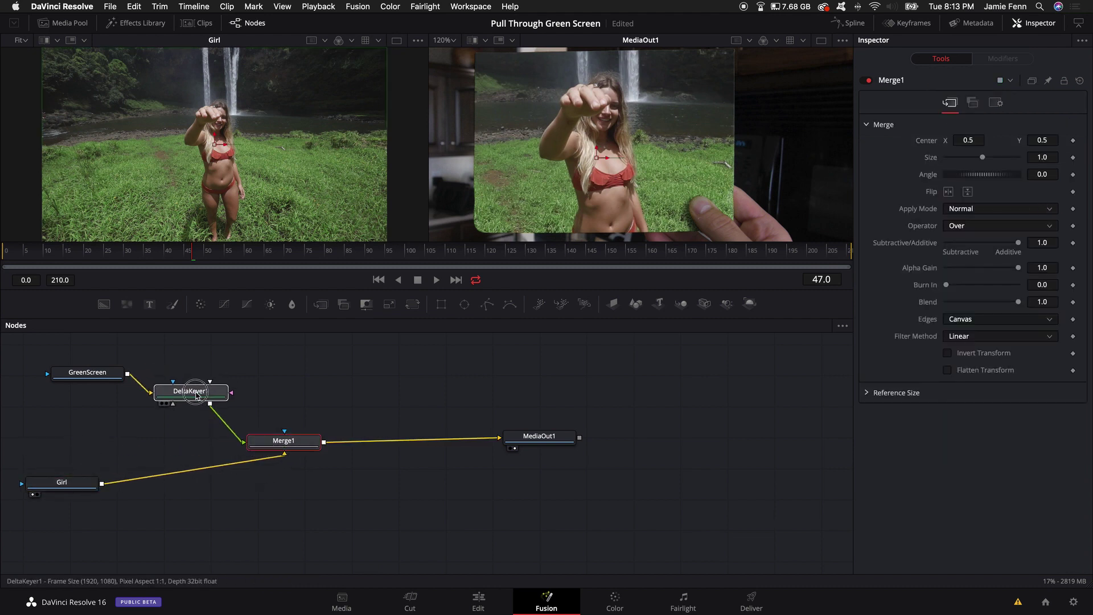
left_click_drag(108, 379, 100, 390)
Step: Enlarge the viewers and play back the keyed composite to check the motion
left_click_drag(490, 295, 514, 354)
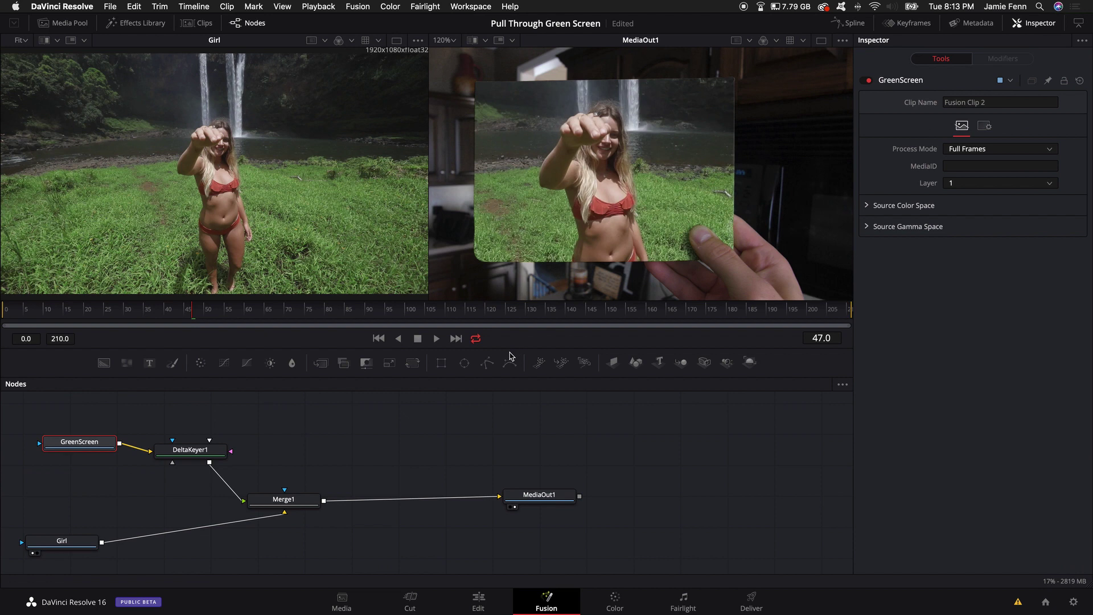
key("space")
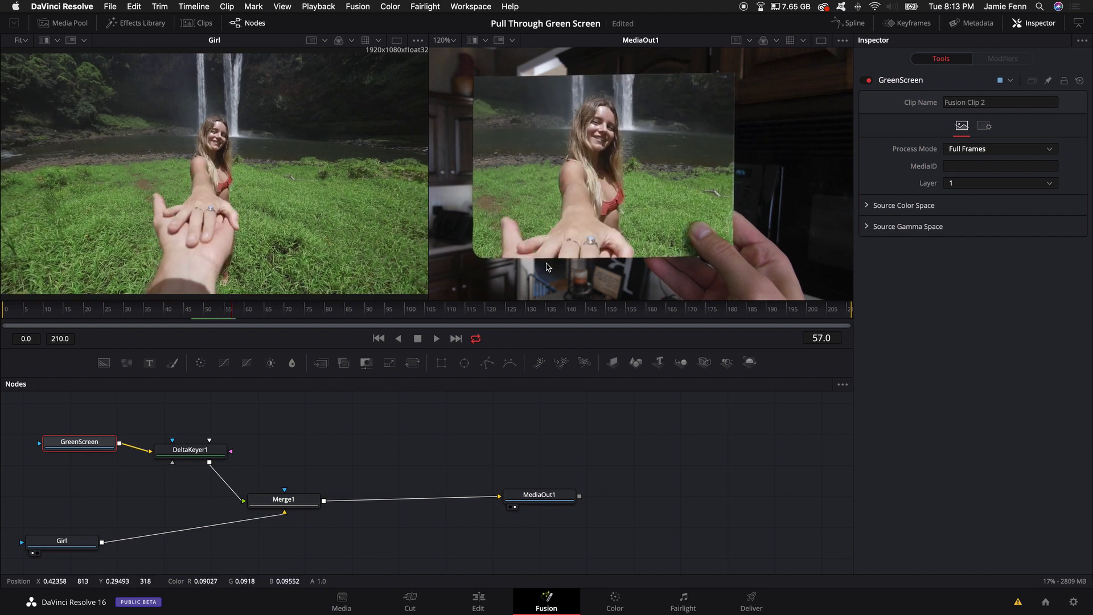
Step: At frame 53, add a Polygon mask to DeltaKeyer1 and connect it to the keyer's garbage matte input instead of its effect mask
key("Left")
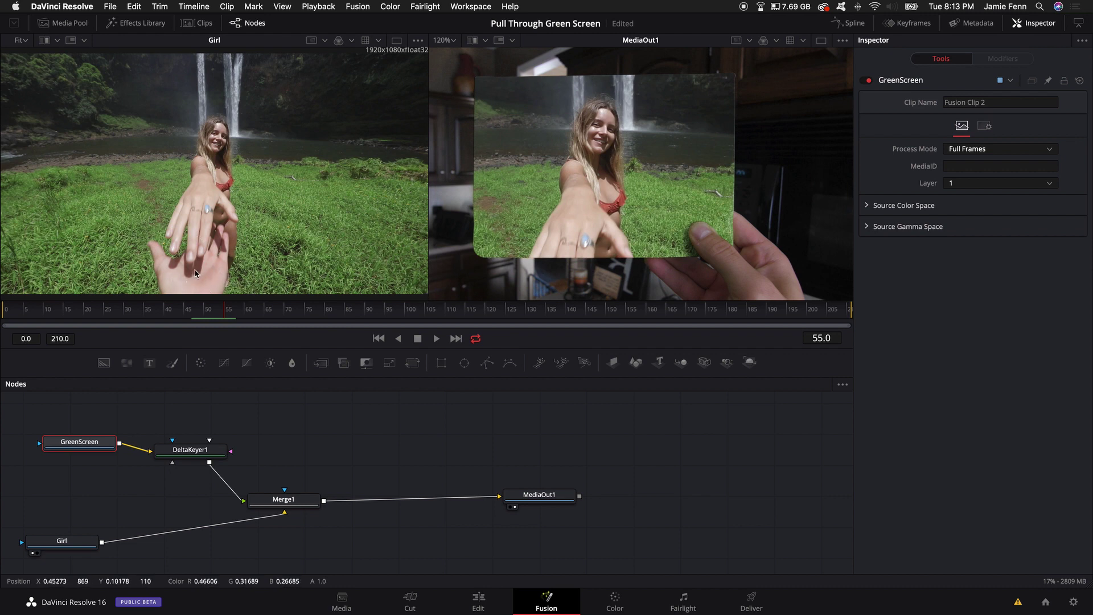
key("Left")
key("Left")
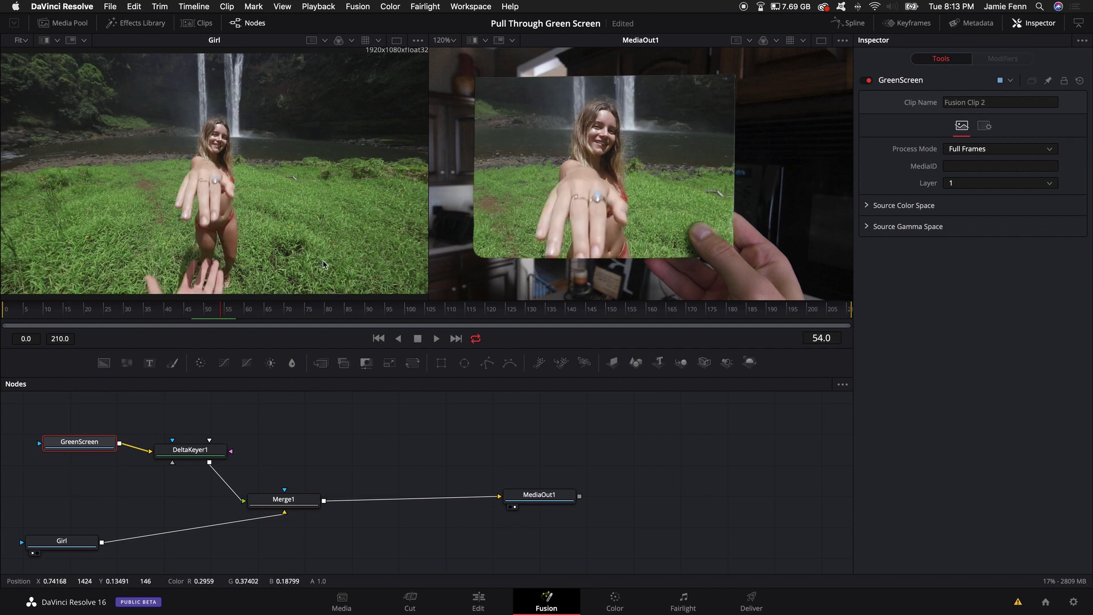
left_click(181, 450)
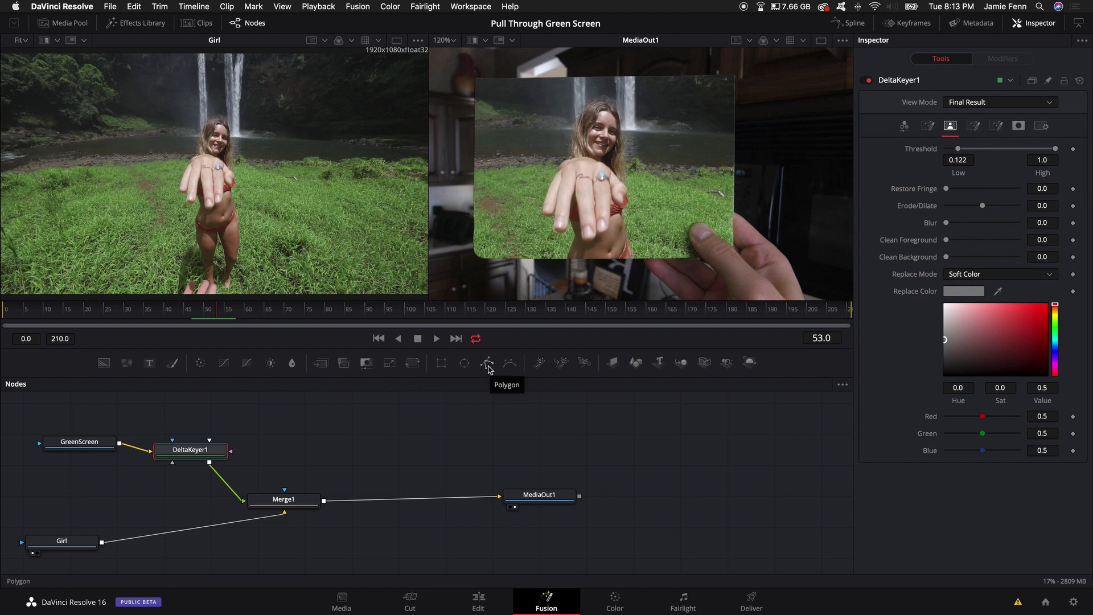
left_click(488, 364)
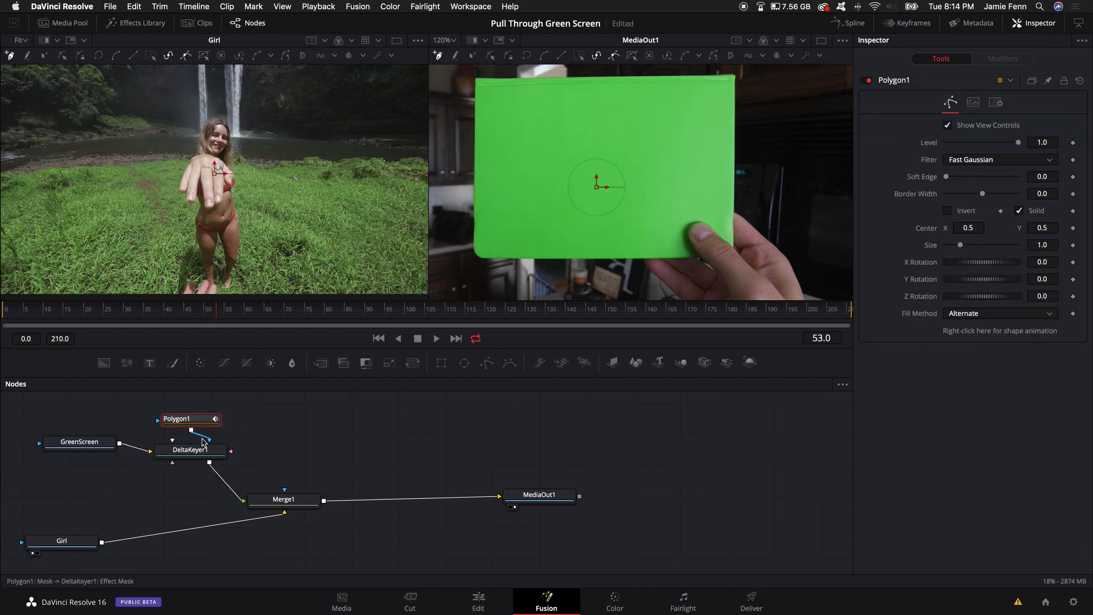
left_click_drag(204, 438, 174, 466)
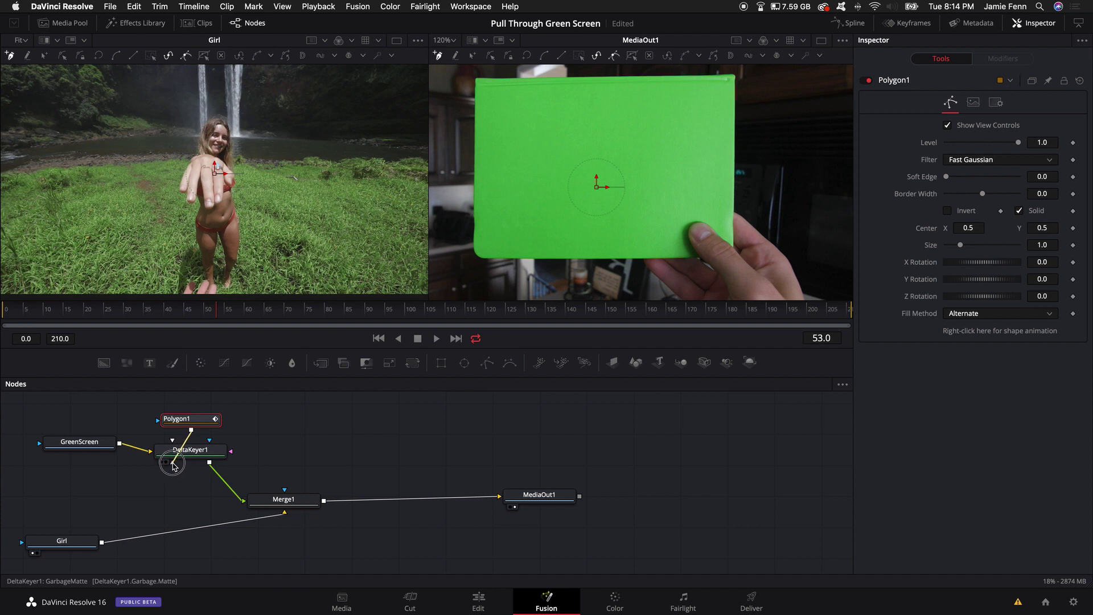
left_click_drag(172, 466, 174, 467)
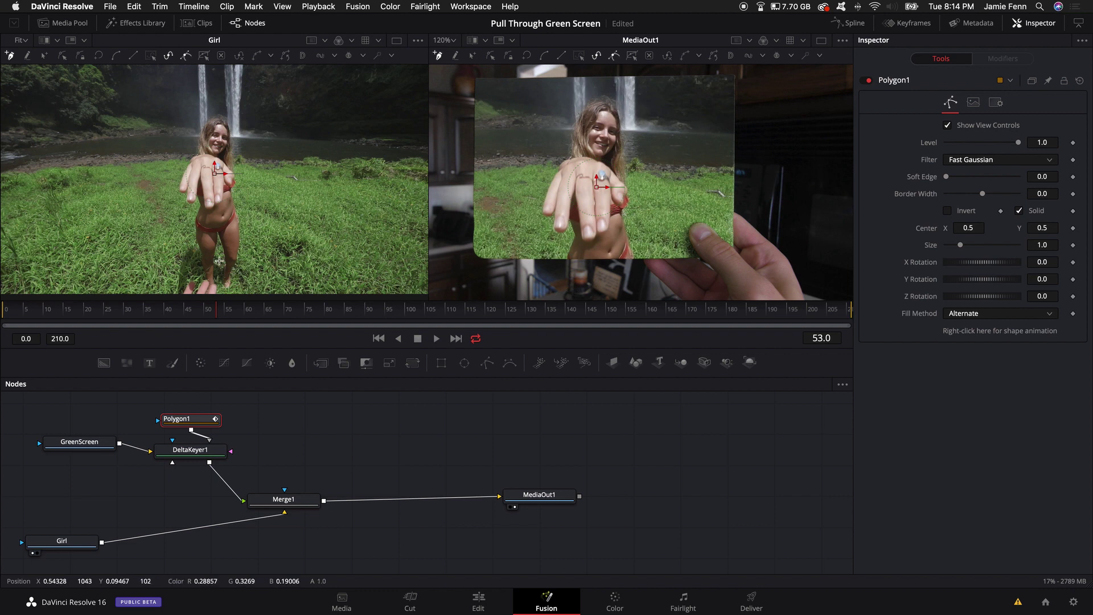
Step: Enlarge the viewers, go to frame 54 and select Polygon1 with the Girl clip's outstretched hand in close-up
left_click_drag(505, 346, 508, 419)
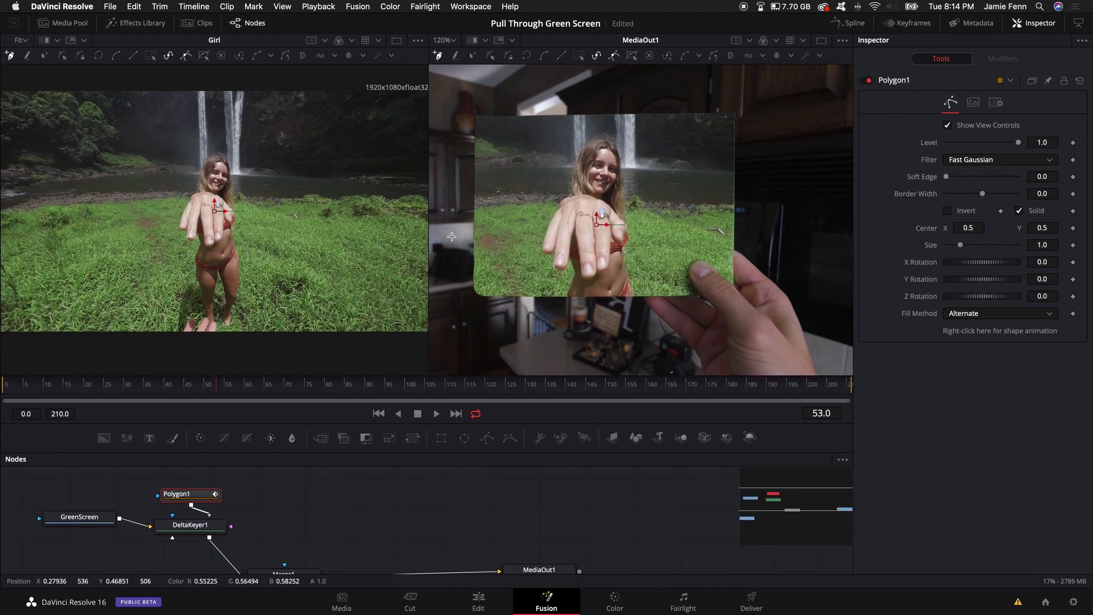
key("Right")
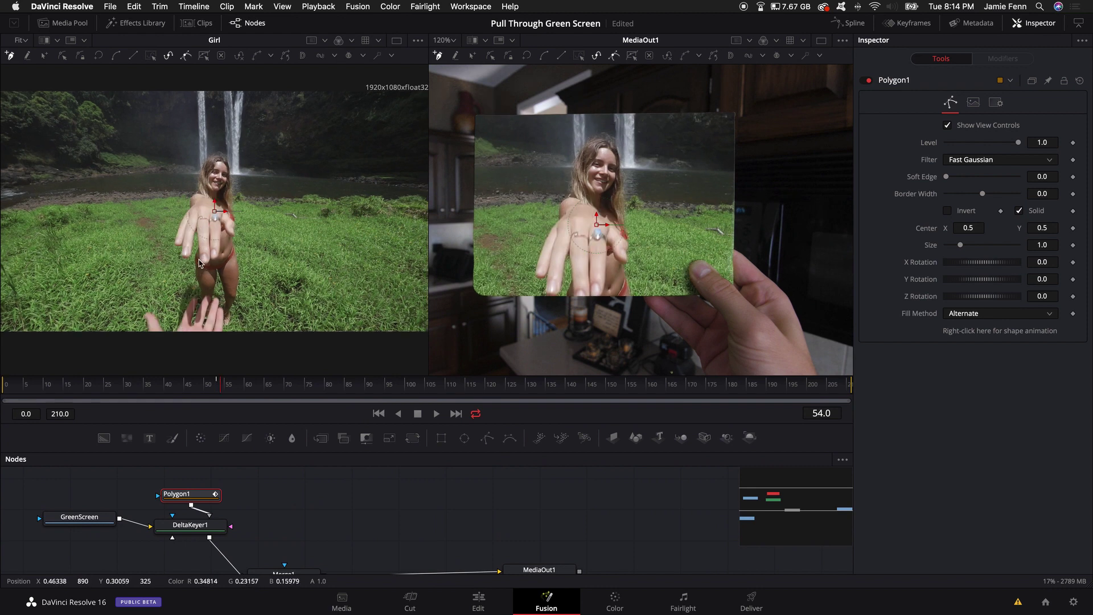
scroll(199, 264, "up", 2)
scroll(199, 264, "up", 4)
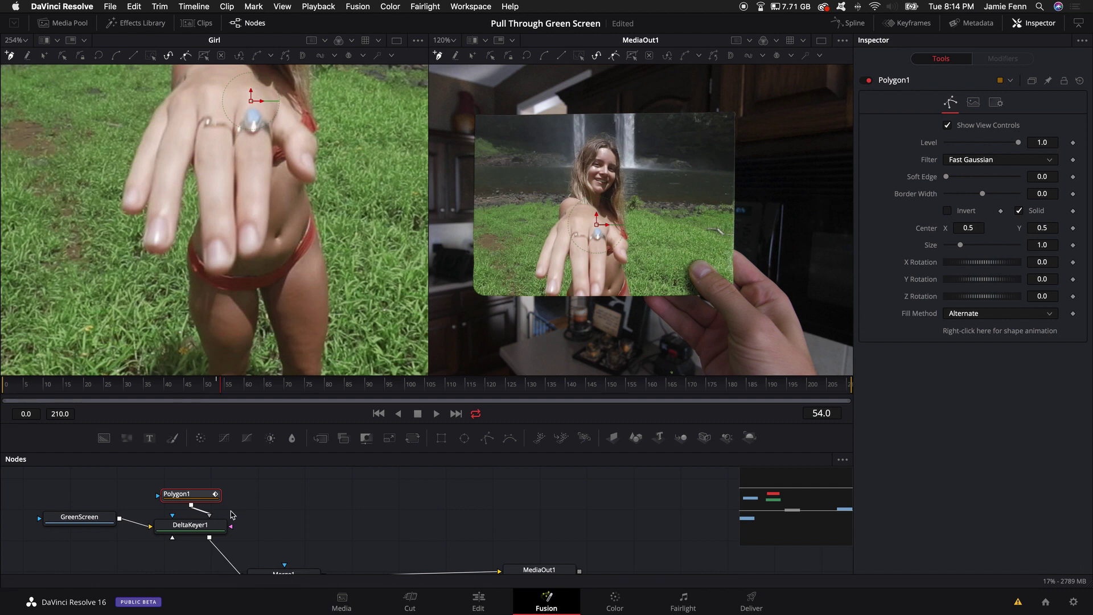
scroll(142, 541, "down", 3)
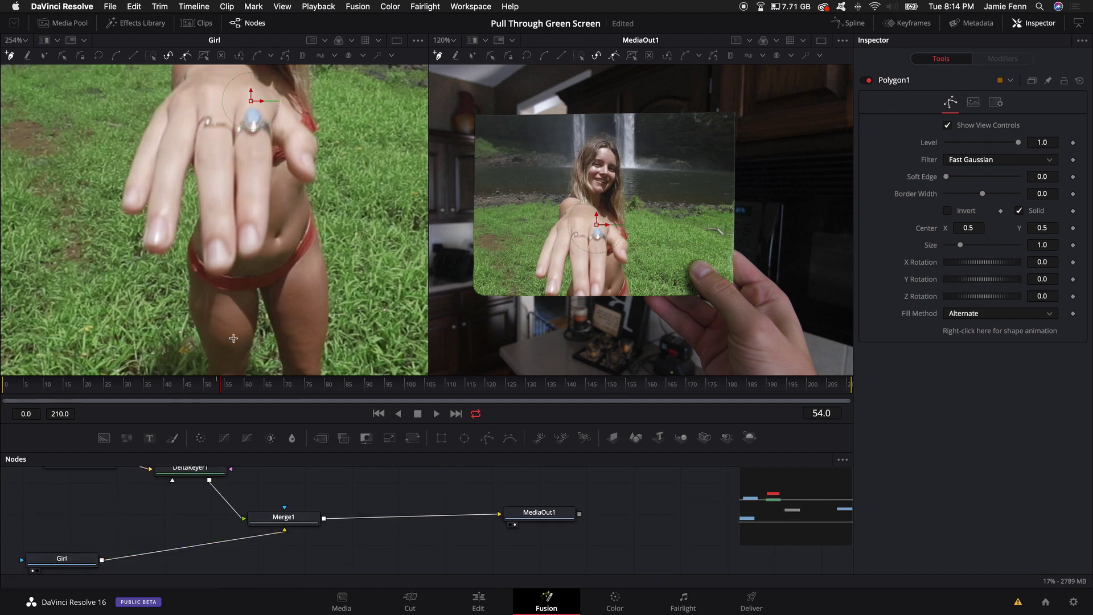
left_click(80, 560)
scroll(79, 560, "down", 2)
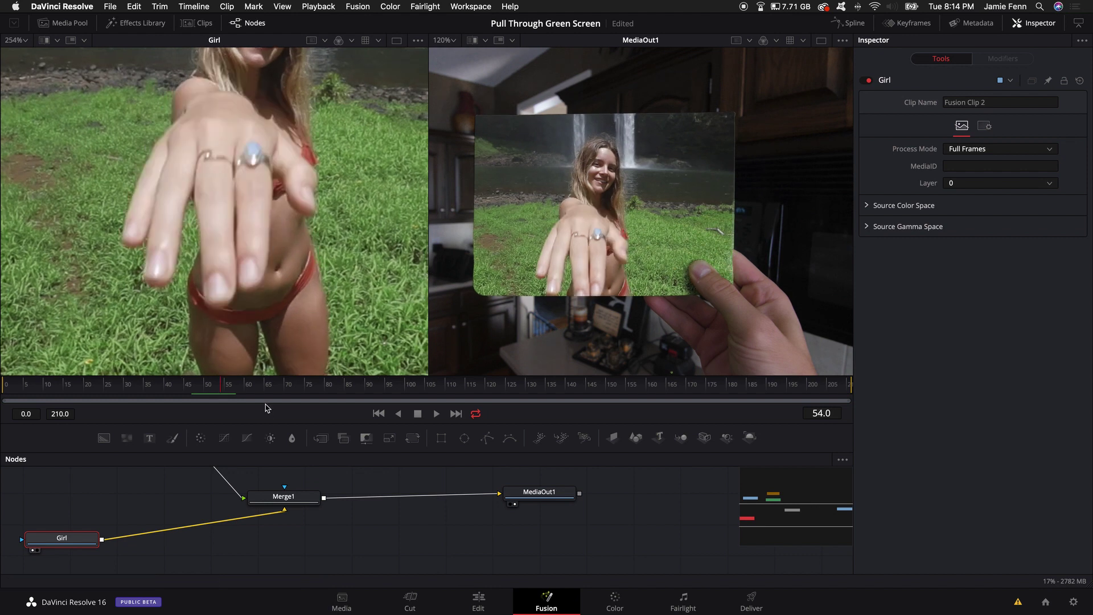
scroll(242, 484, "up", 5)
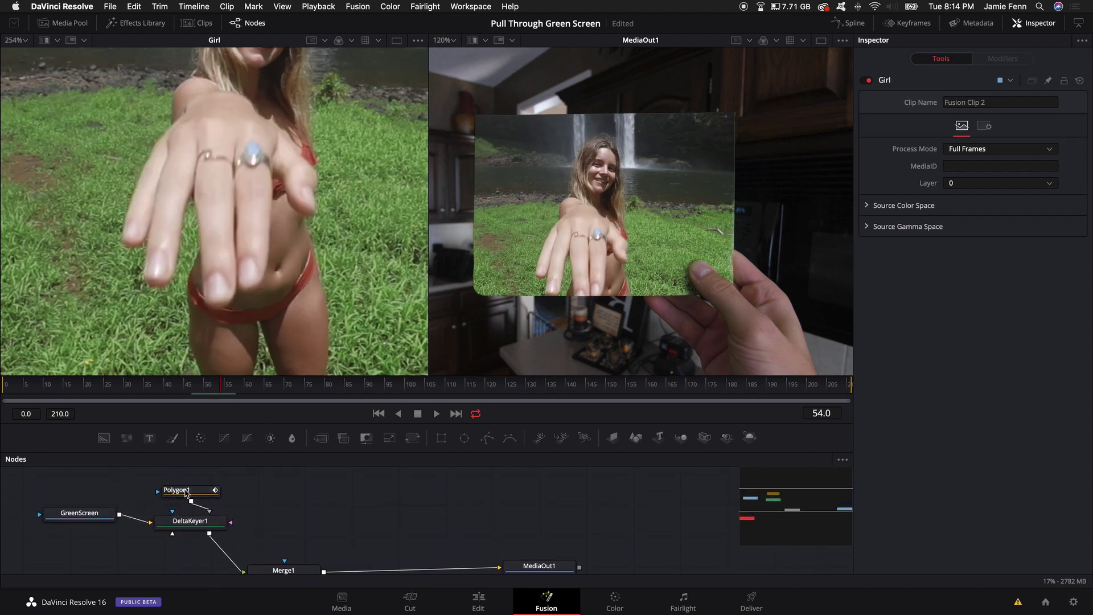
left_click(200, 492)
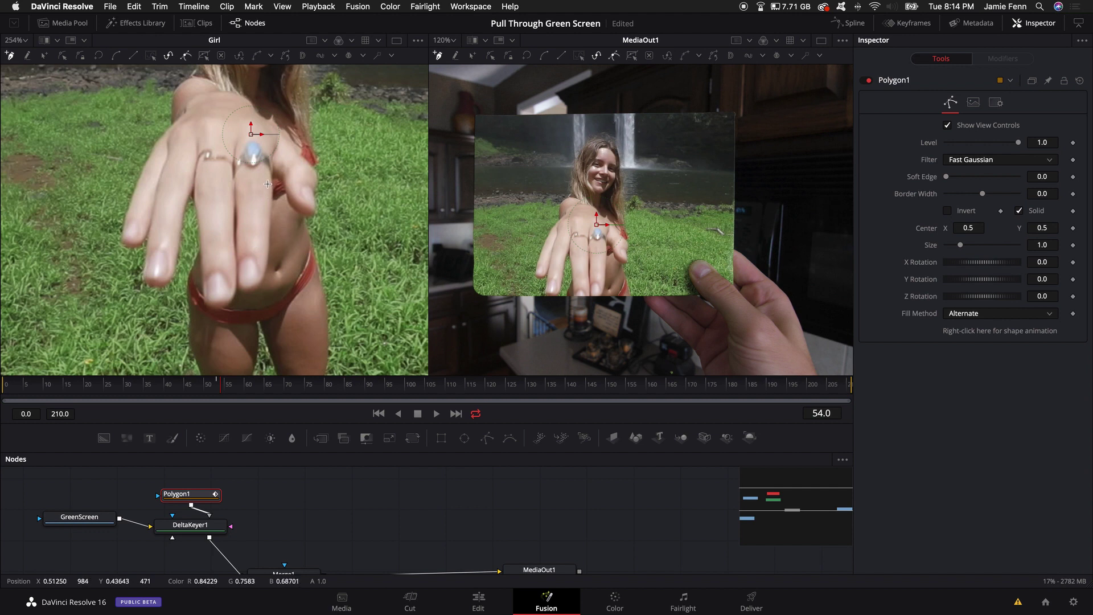
Step: Start the polygon mask beside the index finger's base, tracing down its thumb-side edge and around the fingertip in the Girl clip
scroll(271, 177, "up", 5)
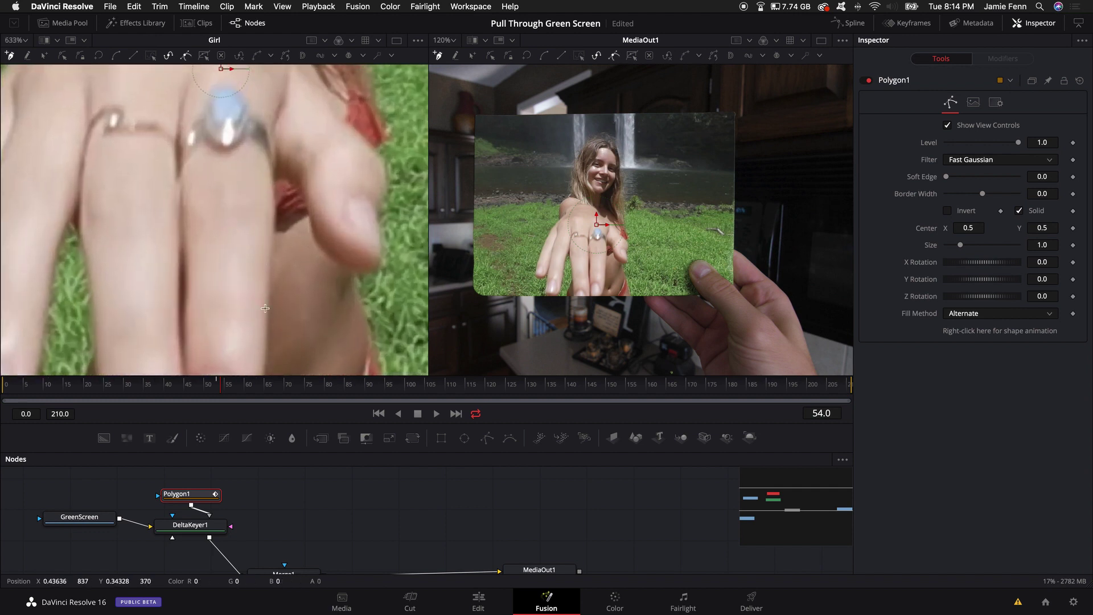
scroll(265, 284, "down", 3)
scroll(263, 312, "down", 1)
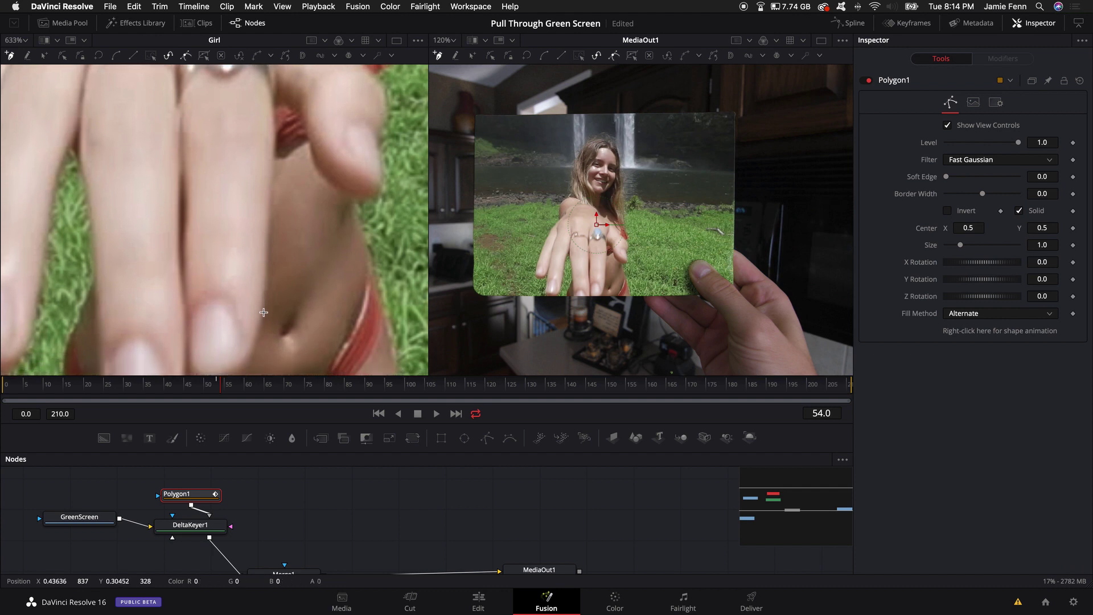
scroll(271, 171, "down", 3)
left_click(271, 167)
left_click(270, 199)
left_click(267, 241)
left_click(265, 276)
left_click(265, 301)
left_click(259, 332)
left_click(251, 345)
left_click(237, 359)
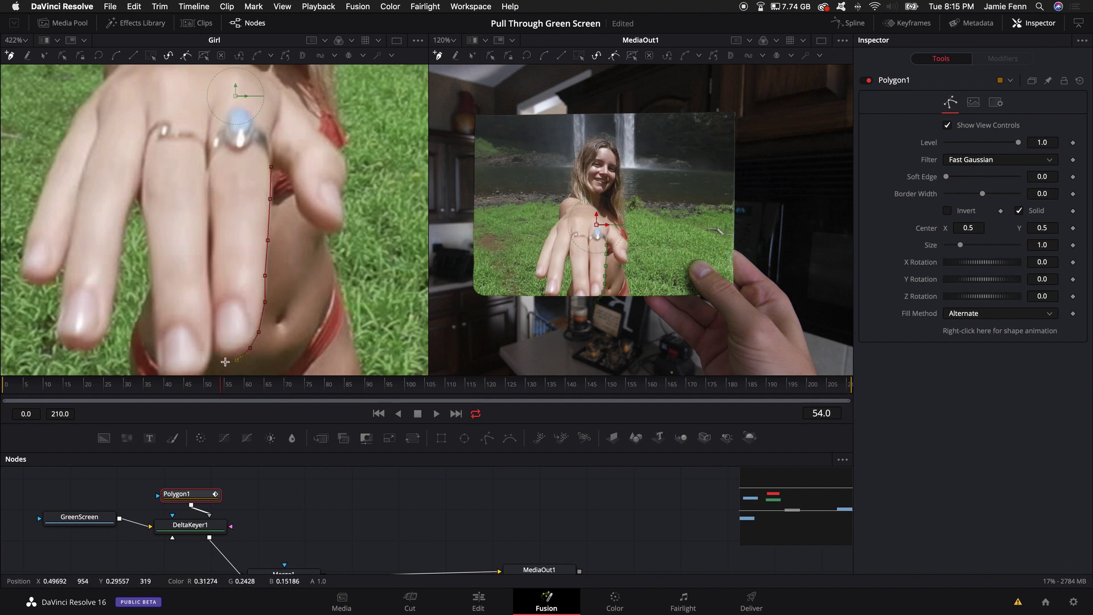
scroll(213, 363, "down", 3)
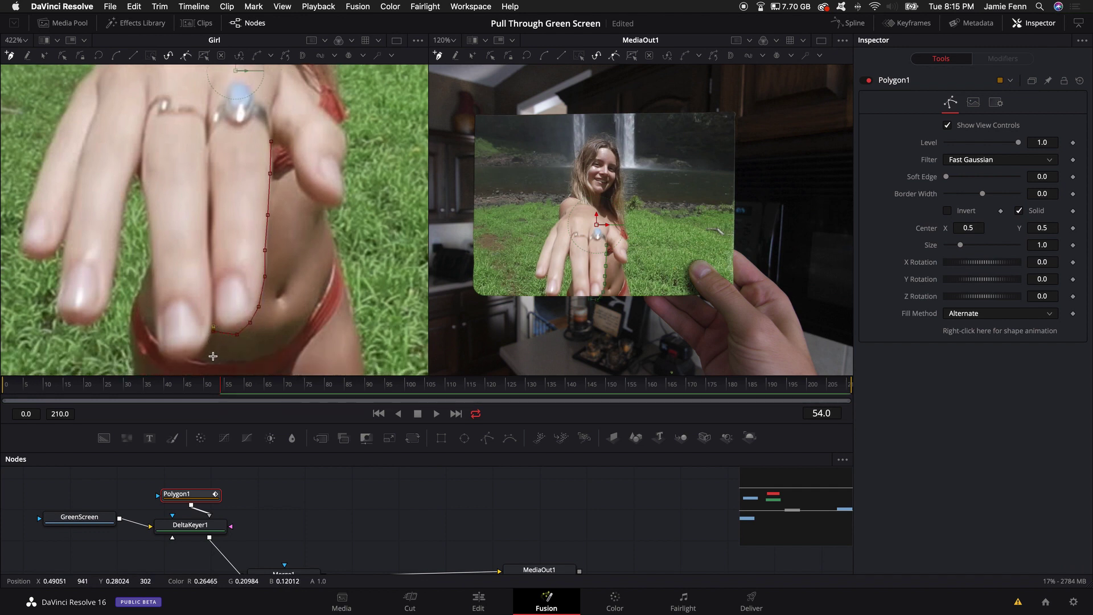
Step: Continue the mask outline around the middle fingertip and up its outer edge to the gap beside the ring finger
left_click(207, 340)
left_click(194, 353)
left_click(181, 356)
left_click(166, 352)
left_click(159, 329)
left_click(156, 294)
left_click(156, 242)
left_click(152, 211)
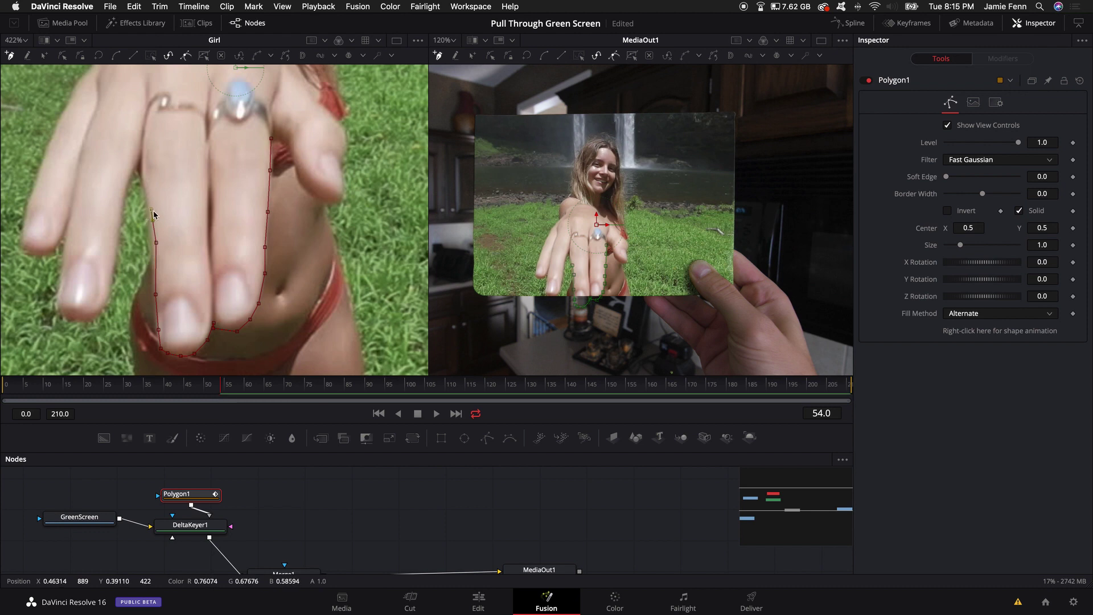
key("super+z")
left_click_drag(152, 233, 147, 145)
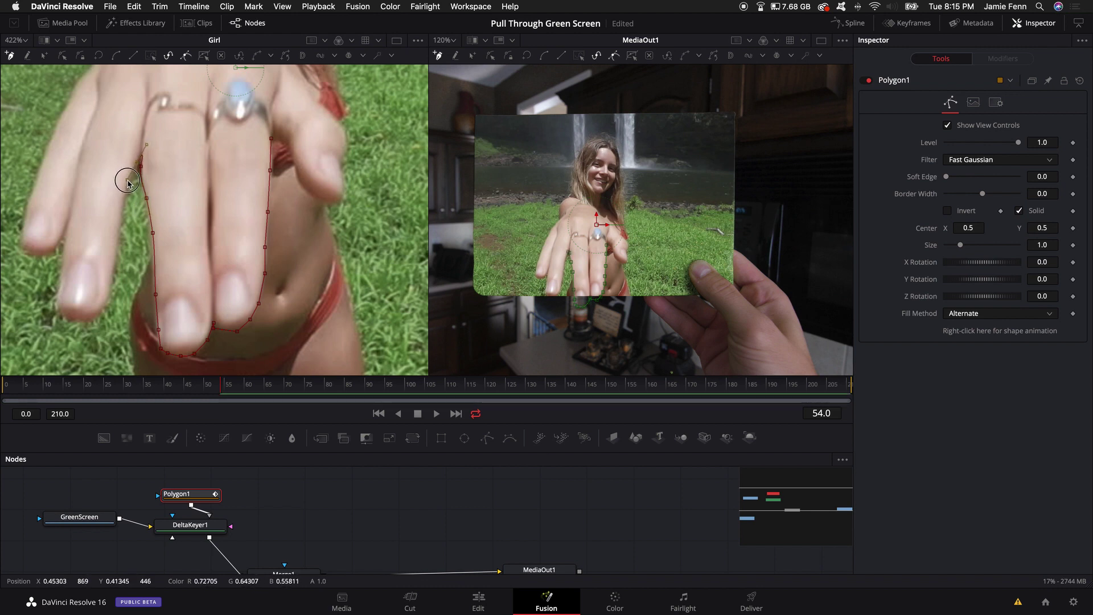
Step: Extend the mask outline around the ring finger and onto the little finger, undoing the misplaced point
left_click_drag(126, 203, 122, 229)
key("super+z")
left_click_drag(124, 191, 118, 232)
scroll(117, 217, "down", 2)
left_click(114, 251)
left_click(106, 284)
left_click(95, 298)
left_click(76, 301)
left_click(61, 265)
left_click(69, 206)
left_click(59, 226)
left_click(45, 235)
Step: Trace the mask around the thumb and close the outline where it began beside the index finger
left_click(325, 267)
left_click(304, 256)
left_click(297, 245)
left_click(295, 224)
left_click(289, 215)
left_click(272, 207)
scroll(595, 325, "down", 3)
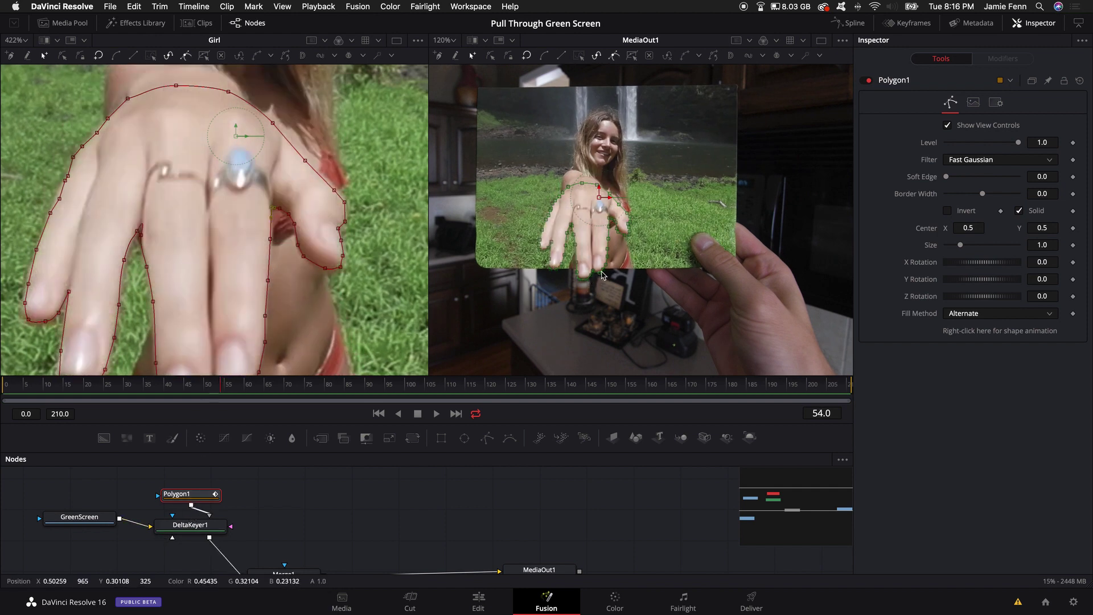
Step: Compare the closed mask with the hand's position on frames 53 to 55
key("Left")
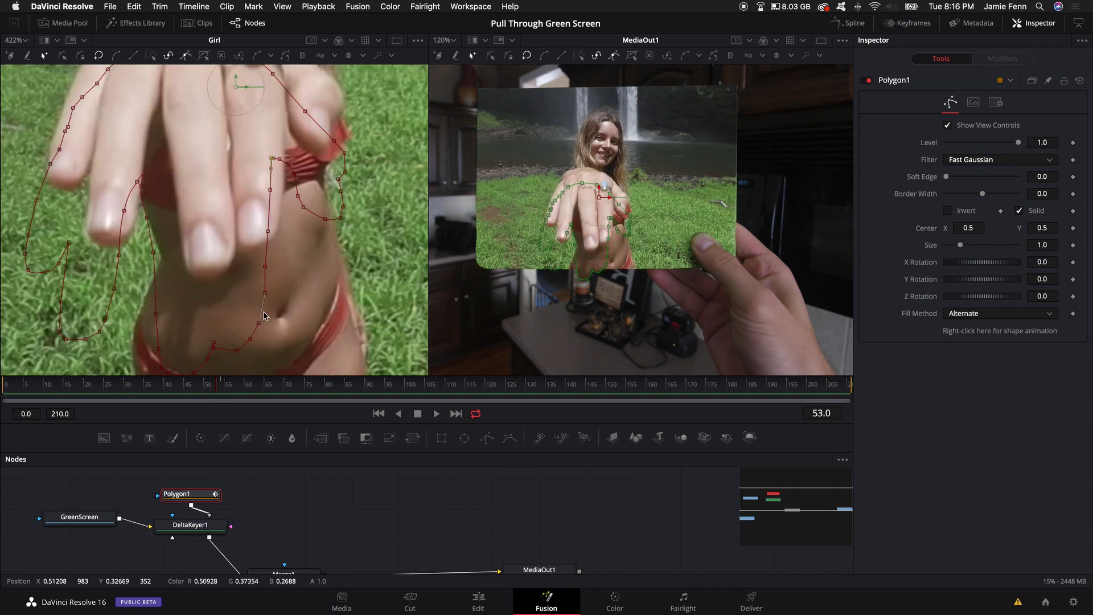
key("Right")
key("Right")
key("Left")
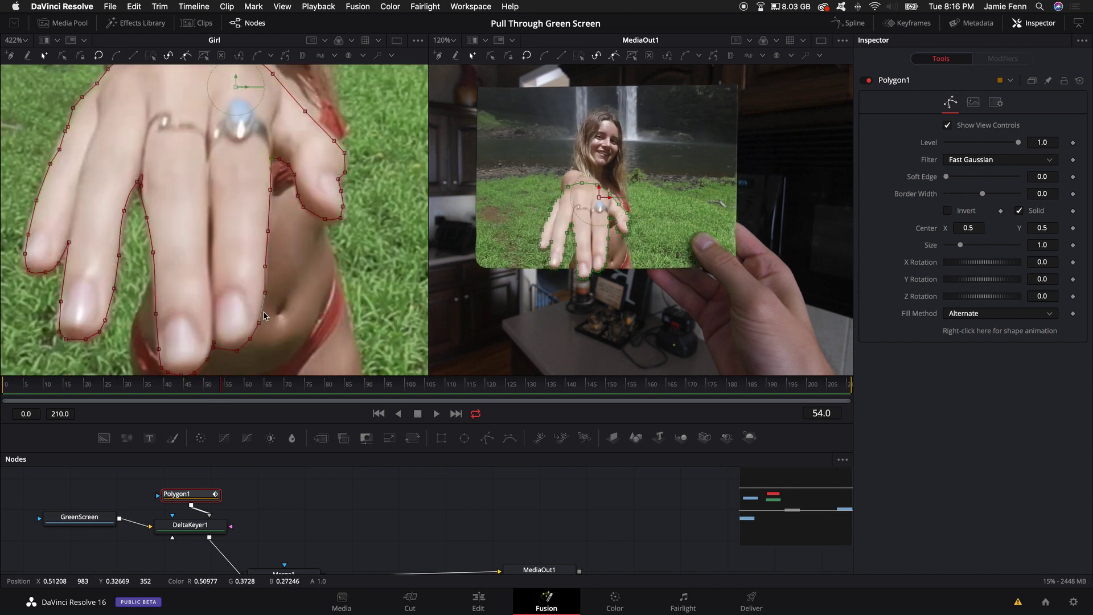
key("Right")
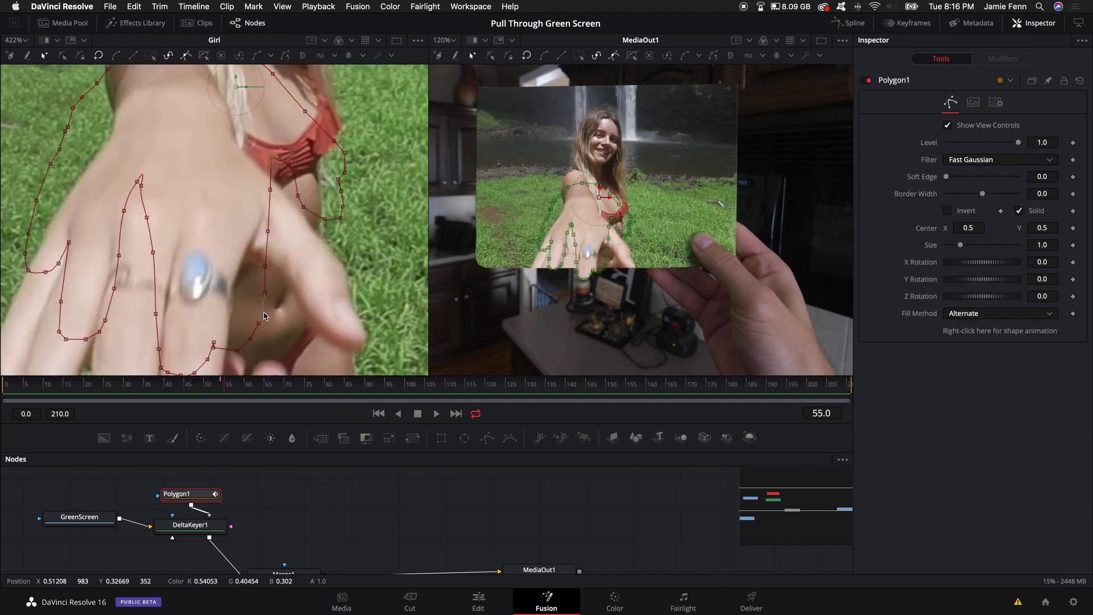
key("Left")
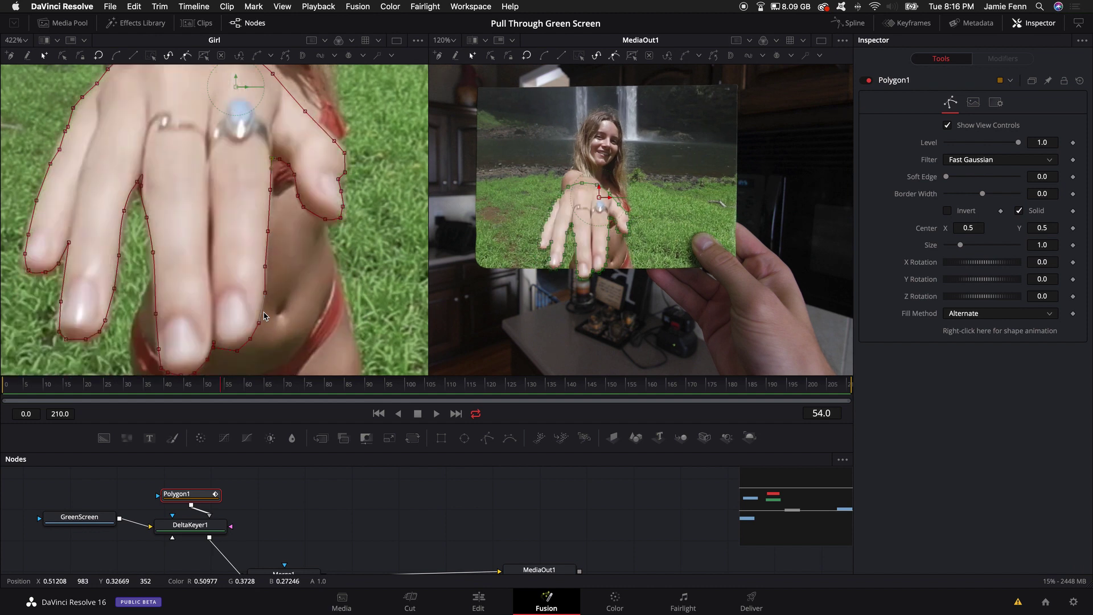
Step: At frame 53, select the mask's finger points in the composite and move them up toward the fingertips, inside the card
key("Left")
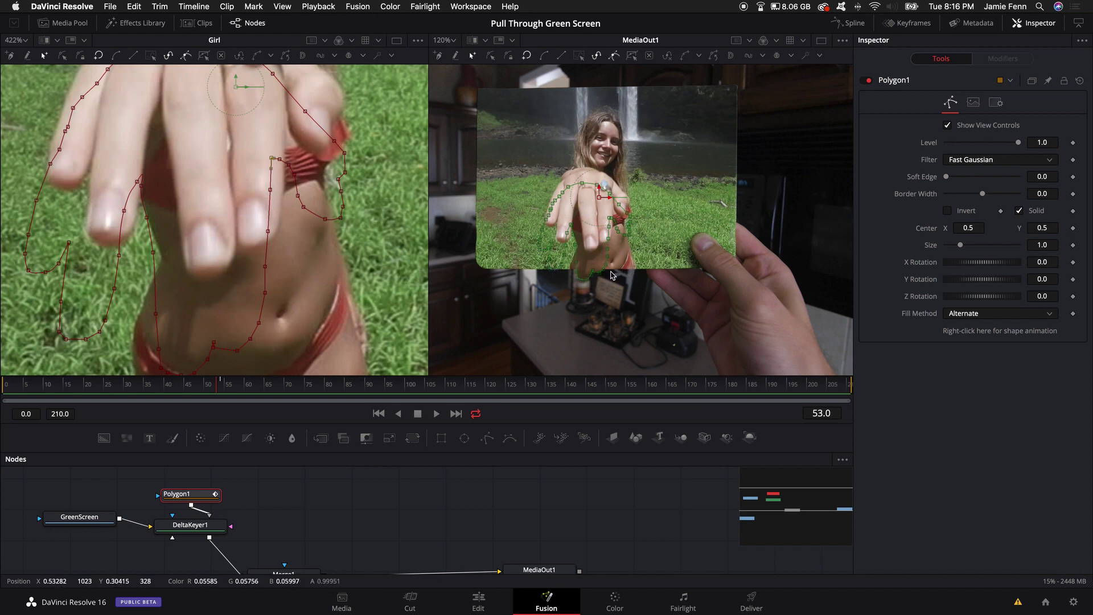
scroll(285, 322, "down", 2)
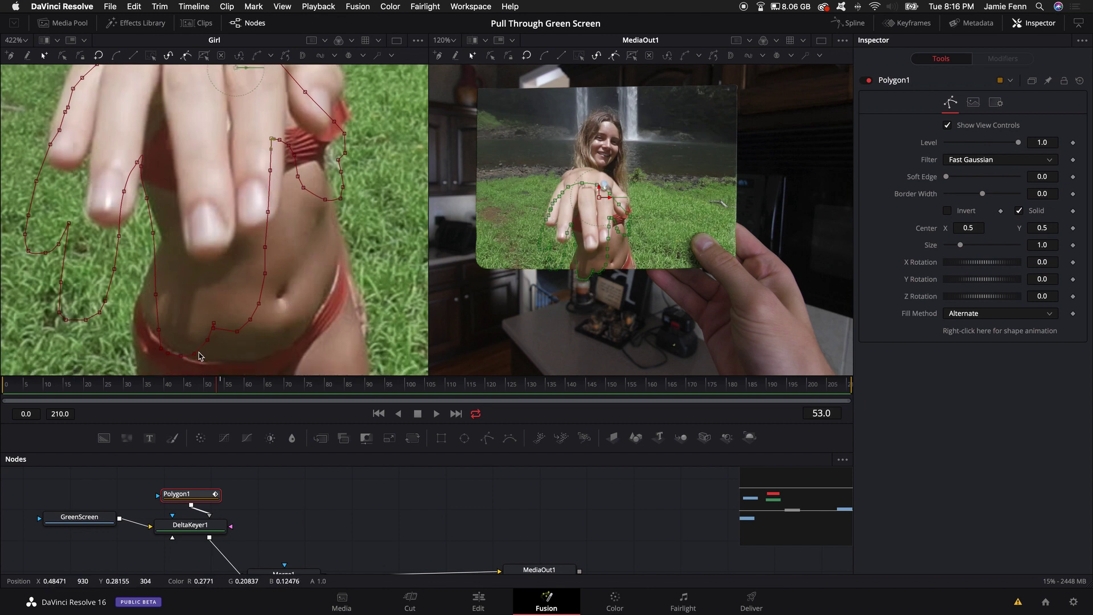
left_click_drag(617, 290, 553, 231)
left_click(592, 272)
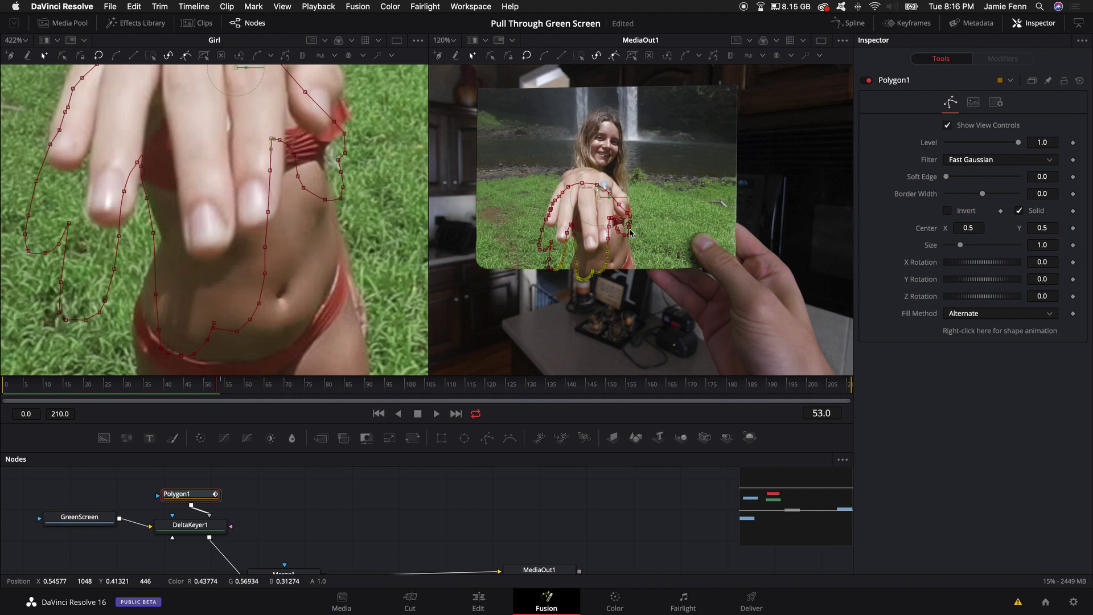
left_click_drag(619, 294, 529, 233)
scroll(572, 272, "up", 3)
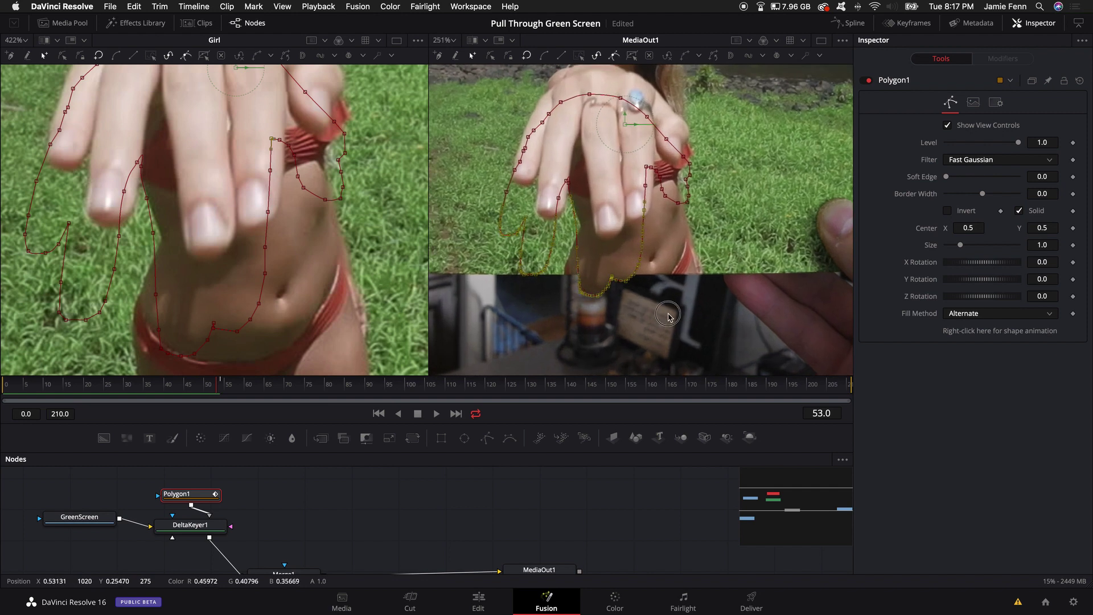
left_click_drag(675, 308, 464, 141)
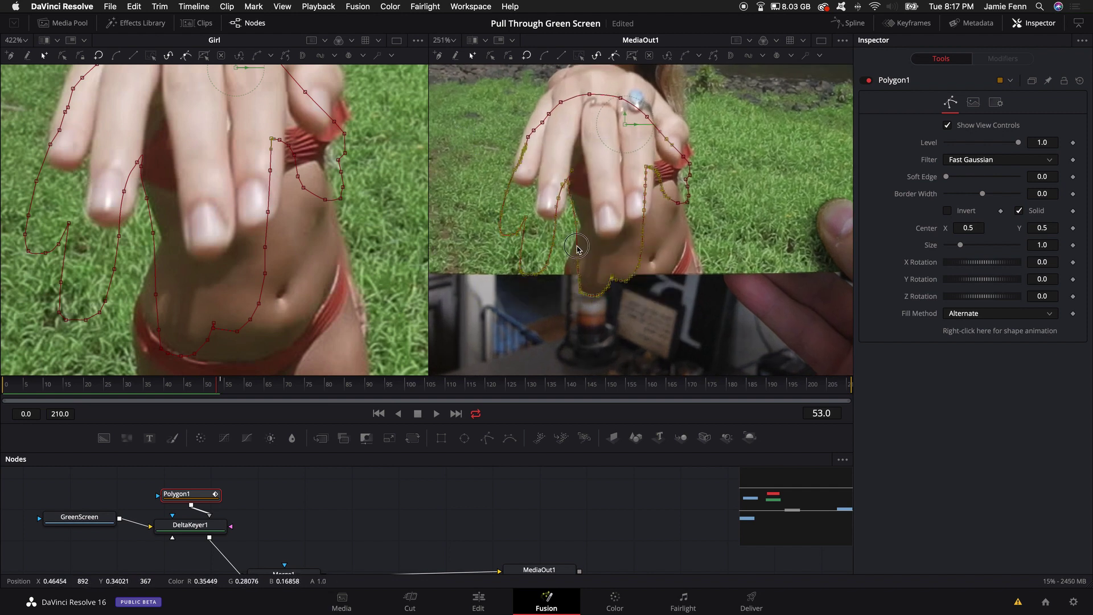
left_click_drag(578, 260, 578, 235)
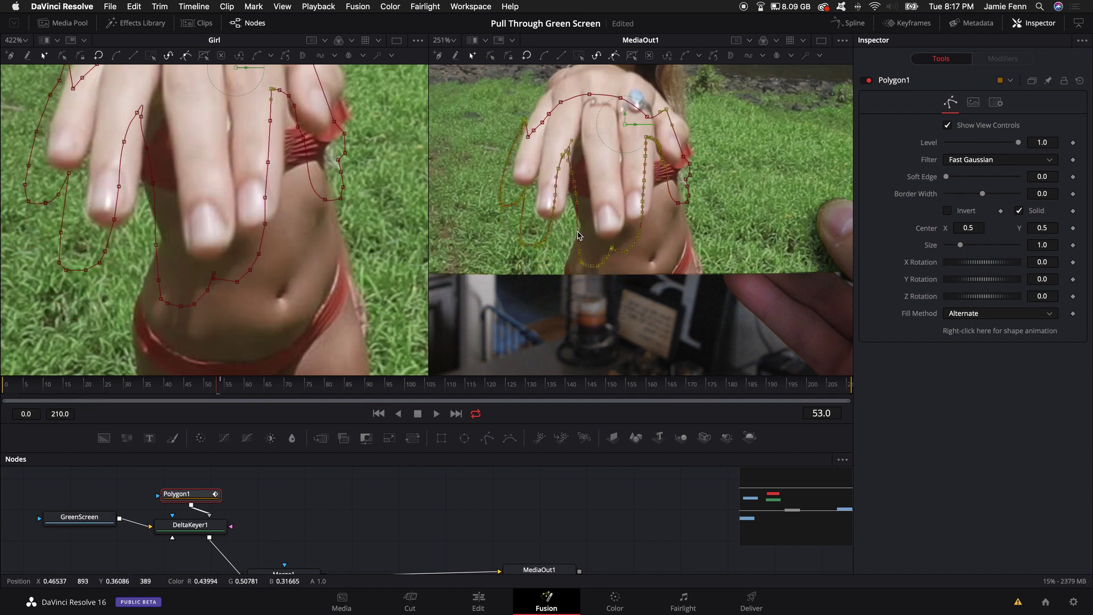
Step: Step through frames 54 to 56 to check the mask around the hand in both viewers
key("Right")
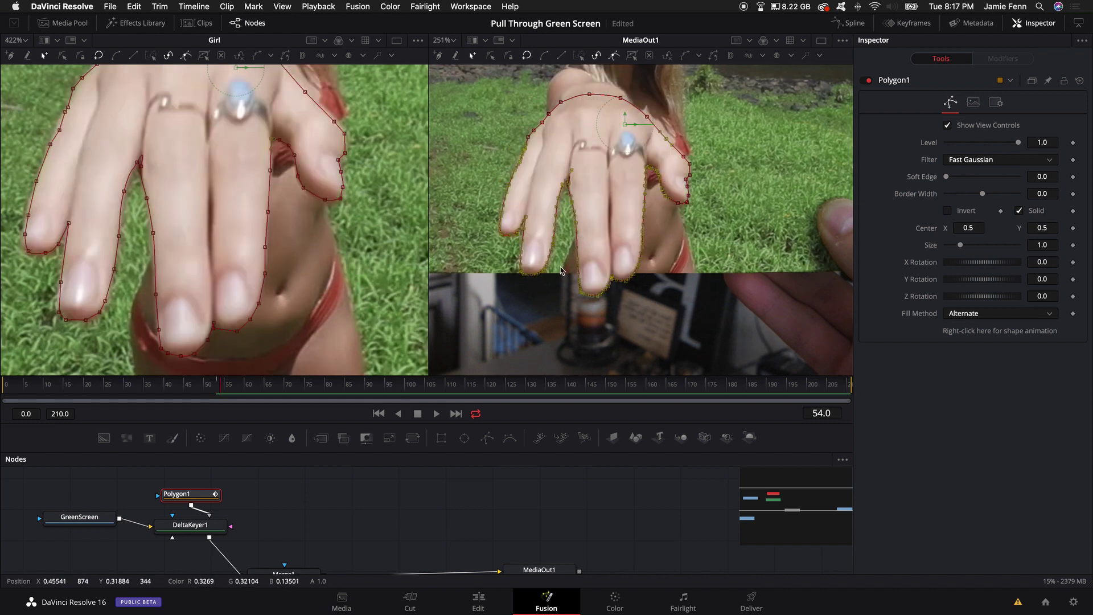
key("Right")
scroll(335, 318, "down", 5)
left_click_drag(254, 108, 211, 215)
scroll(200, 268, "up", 3)
scroll(228, 296, "down", 3)
scroll(279, 308, "up", 3)
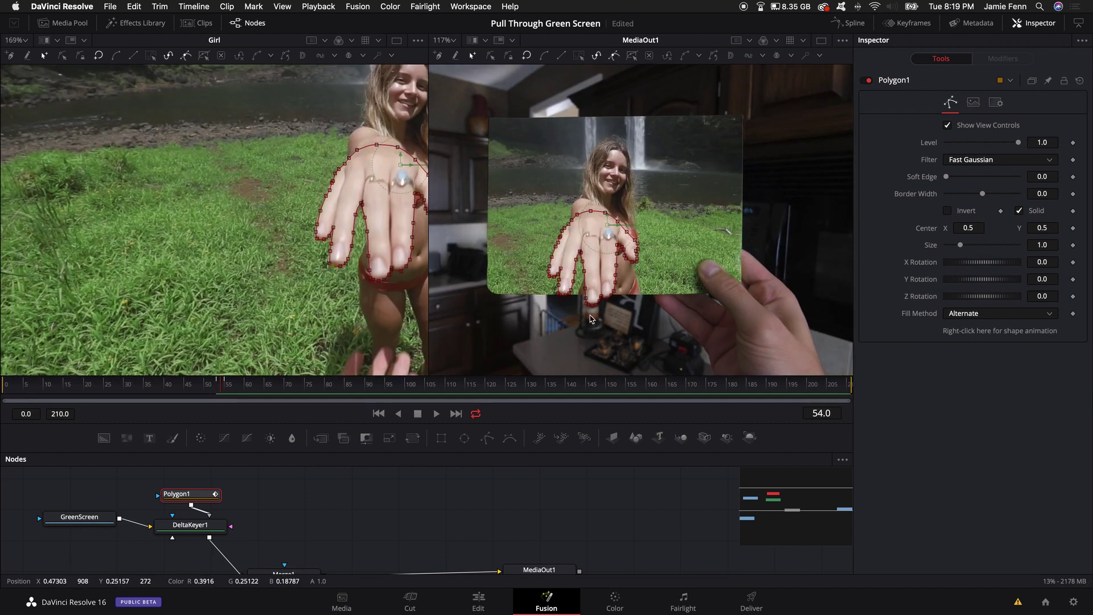
key("Right")
key("Right")
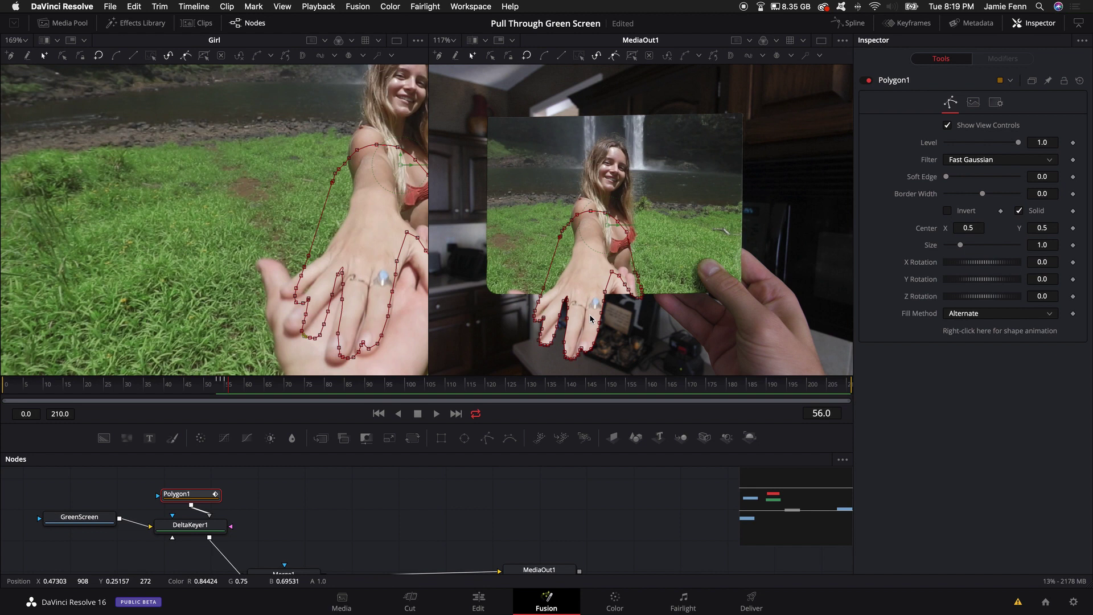
scroll(359, 316, "down", 4)
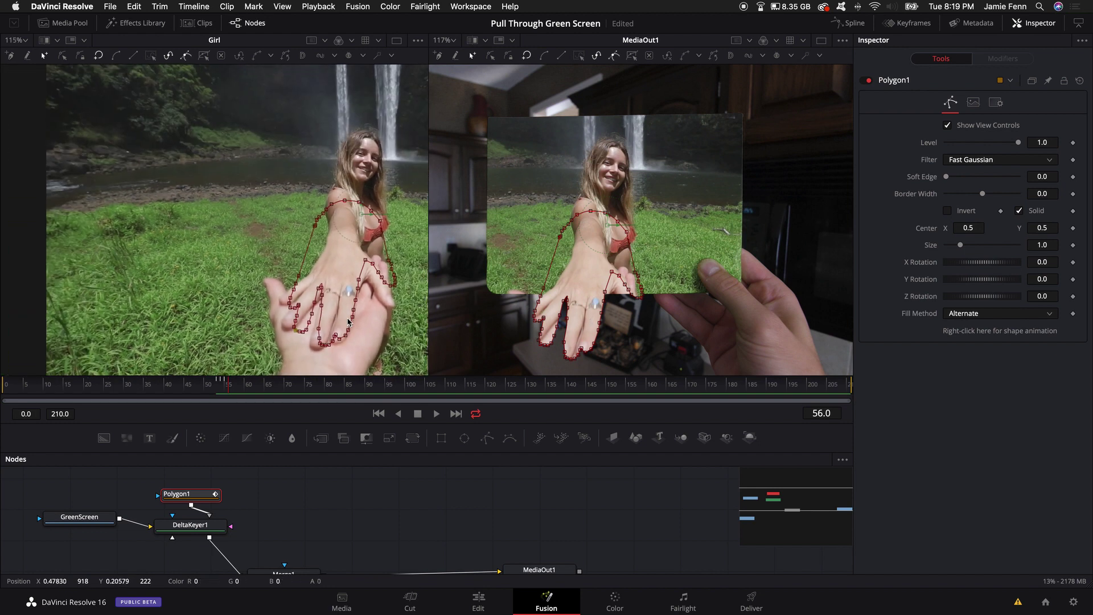
scroll(348, 317, "down", 2)
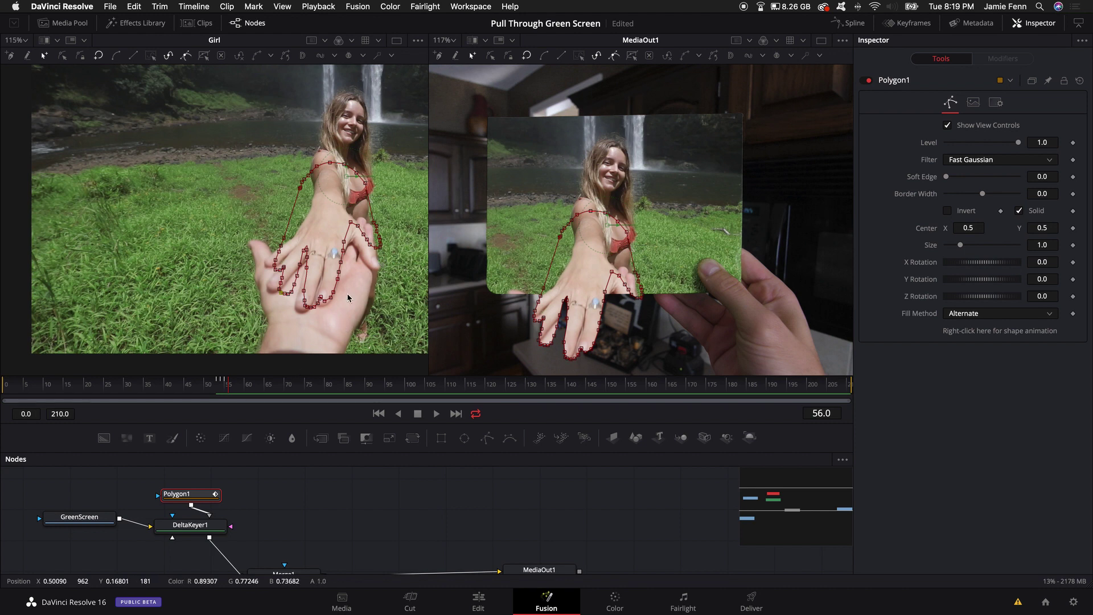
Step: At frame 58, fit the mask's thumb points to the edge and tip of the girl's thumb in the Girl clip
scroll(349, 297, "up", 5)
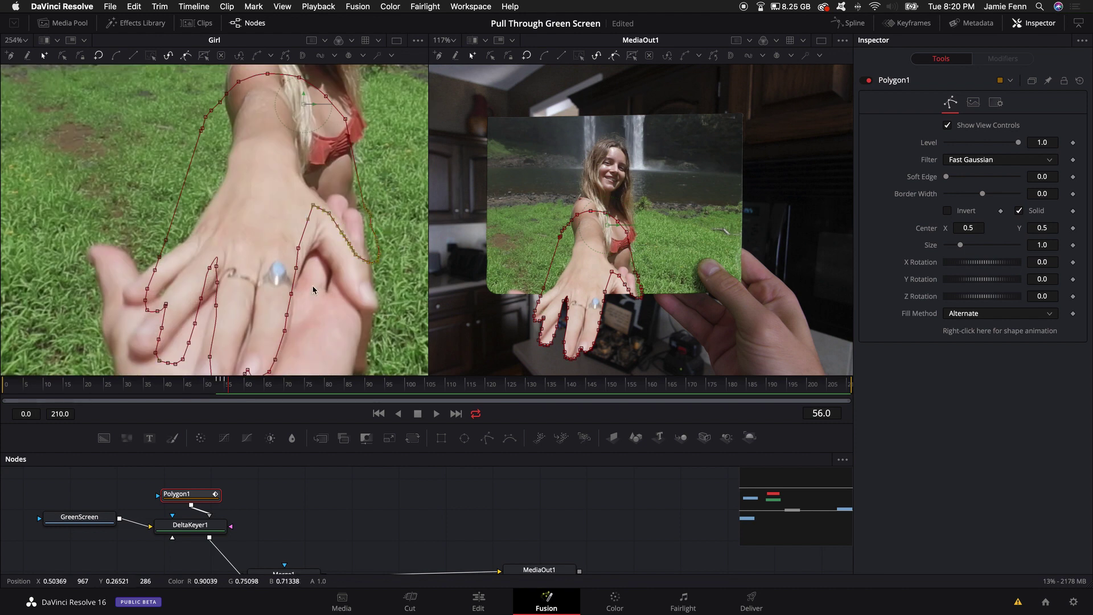
key("Right")
key("Right")
mouse_move(375, 287)
left_mouse_down()
mouse_move(366, 271)
mouse_move(365, 295)
left_mouse_up()
scroll(373, 262, "up", 7)
left_click(366, 216)
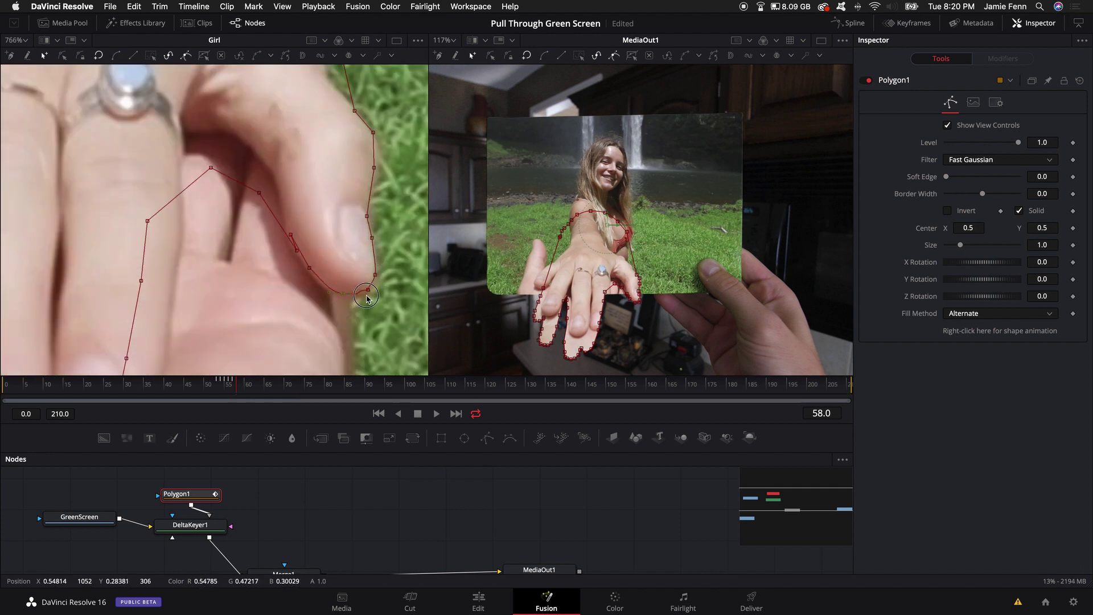
Step: At frame 59, move the selected thumb points of the mask to follow the girl's thumb
key("Right")
scroll(388, 229, "down", 6)
left_click_drag(382, 232, 347, 228)
left_click_drag(348, 190, 353, 187)
left_click_drag(345, 247, 344, 248)
Step: At frame 60, shift the mask's thumb points up and inward onto the girl's thumb
key("Right")
left_click_drag(344, 248, 328, 230)
key("Right")
key("Left")
key("Left")
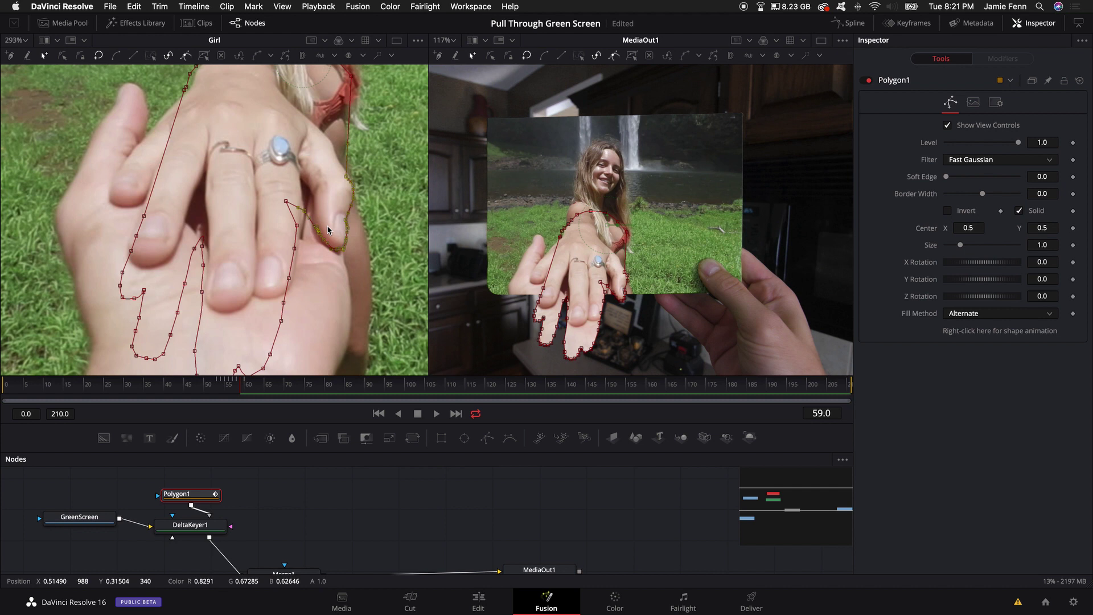
key("Right")
left_click_drag(348, 243, 329, 222)
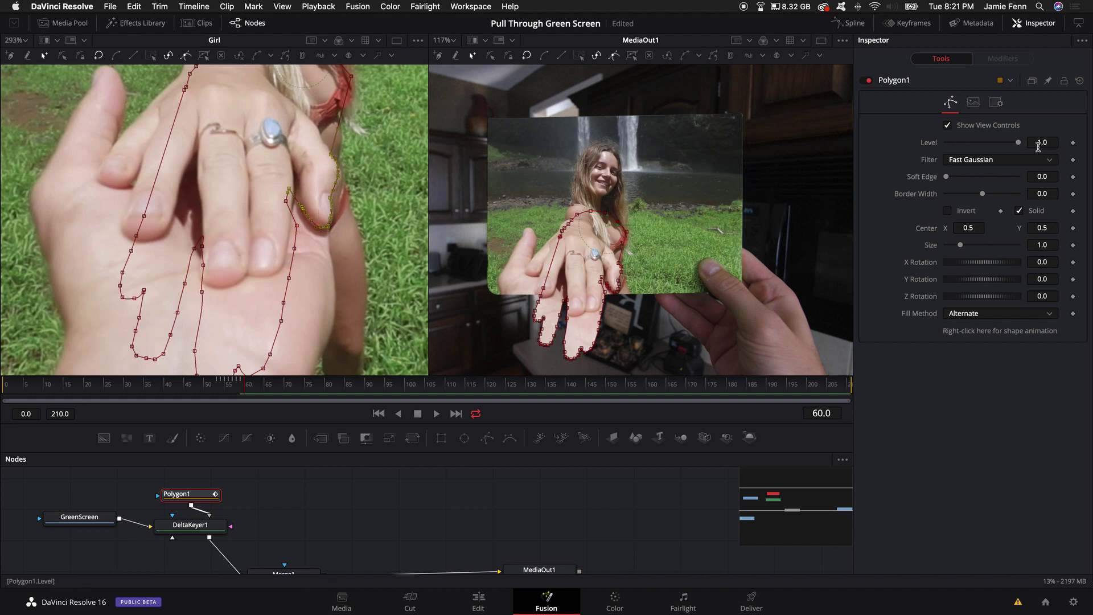
Step: Keyframe the Polygon1 mask's Level at 1.0 on frame 59 and 0.0 on frame 60
key("Left")
left_click(1073, 144)
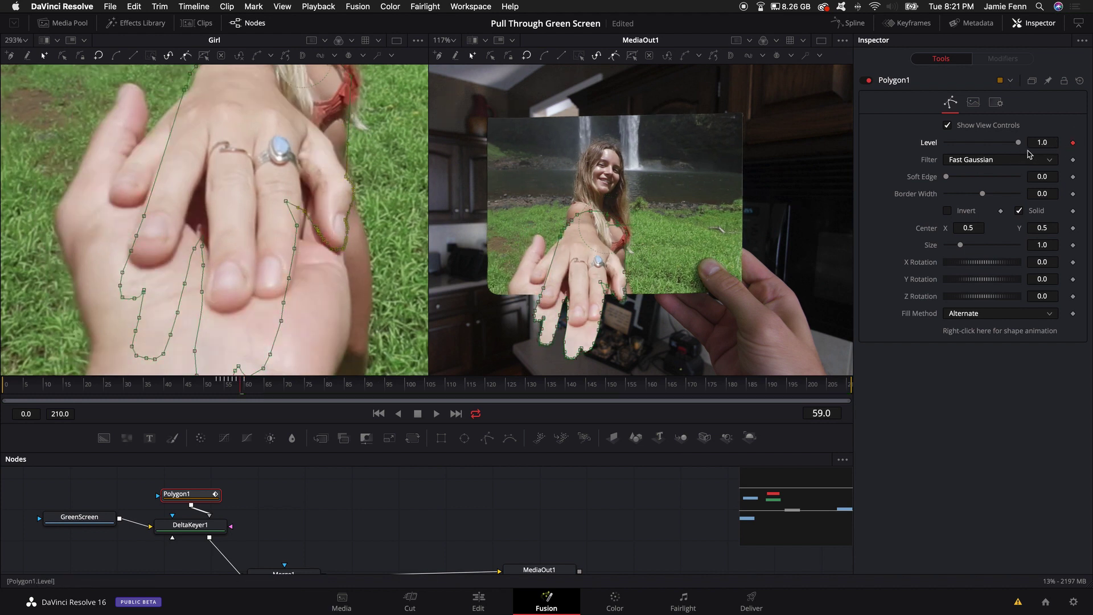
key("Right")
left_click_drag(1018, 142, 946, 143)
Step: Step forward from frame 60 to frame 72 to check the composite with the mask switched off
key("Right")
key("Right")
key("Right")
key("Right")
key("Right")
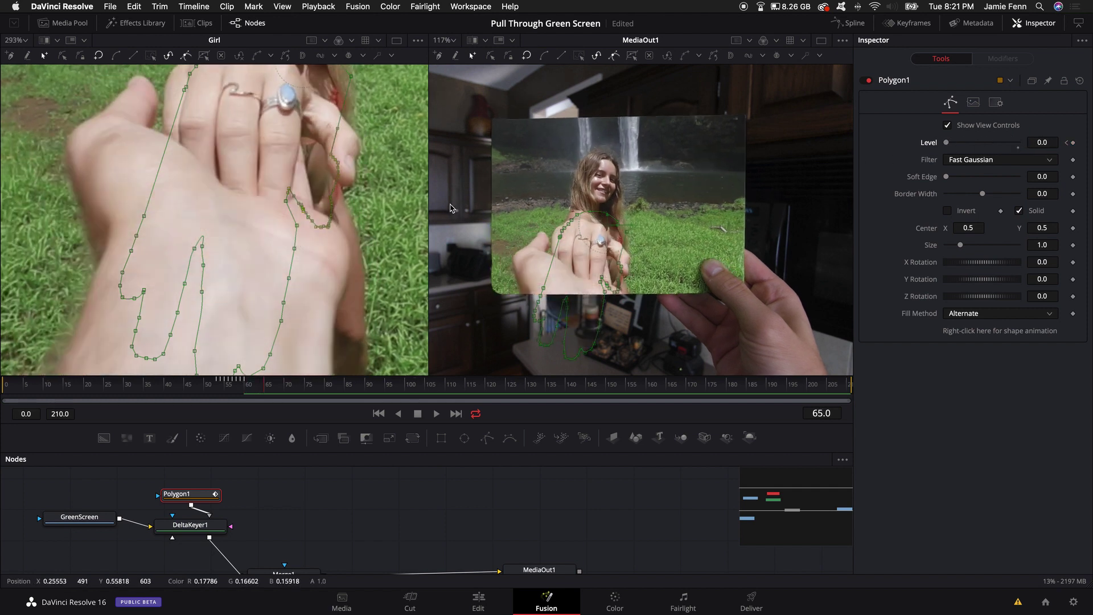
key("Right")
key("Right")
key("Right")
key("Right")
key("Right")
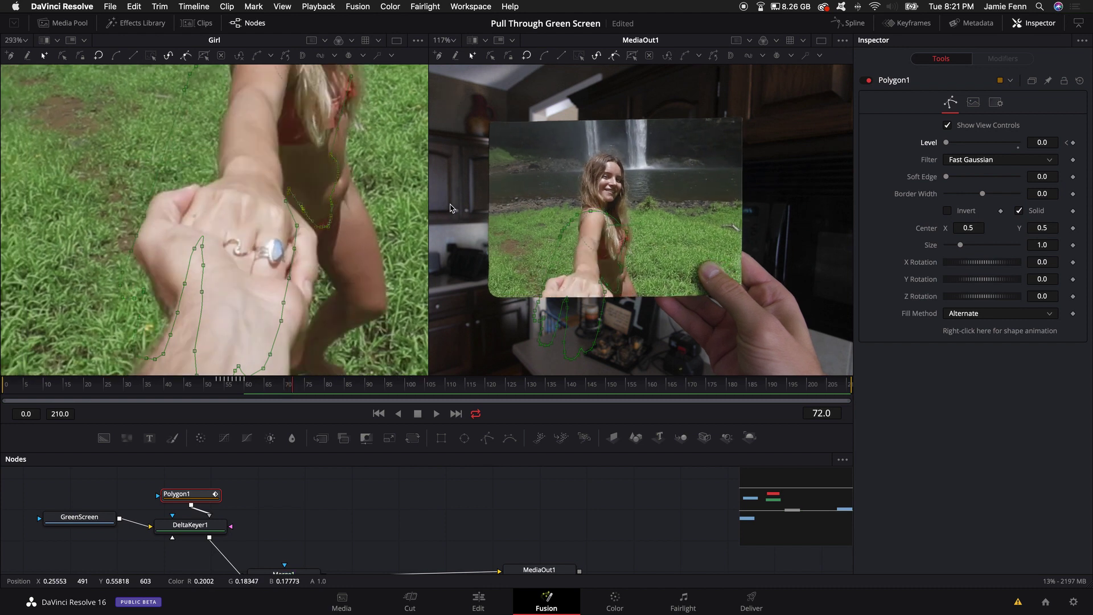
Step: Step back to frame 53 to review the mask's Level change and the hand's position inside the card
key("Left")
key("Left")
key("Left")
key("Left")
key("Left")
key("Left")
key("Left")
key("Left")
key("Left")
key("Left")
key("Left")
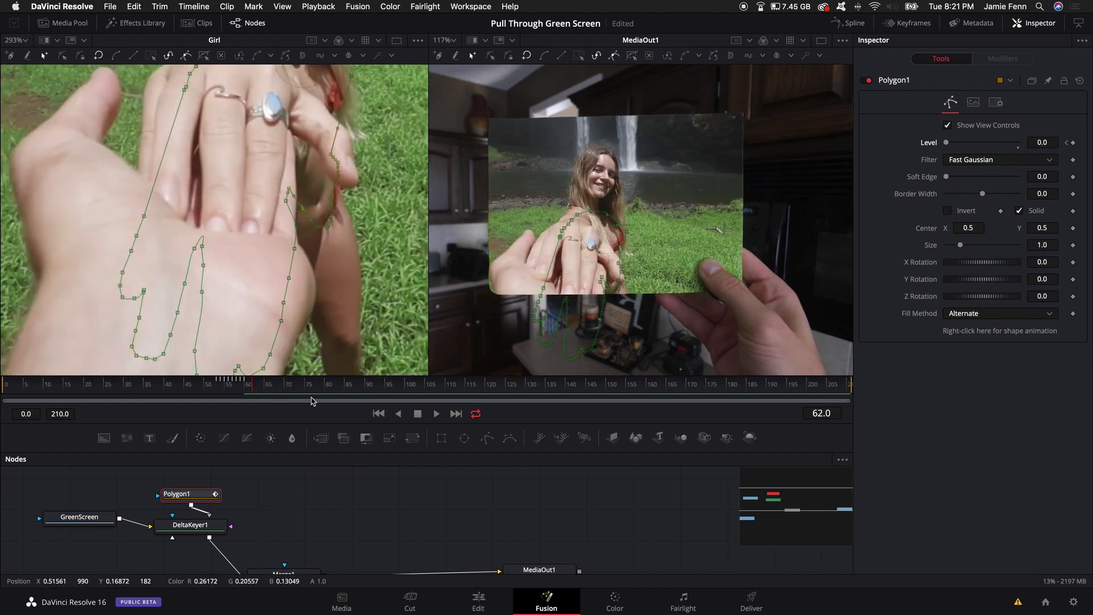
key("Left")
key("Left")
key("Left")
key("Left")
key("Left")
key("Left")
key("Right")
scroll(333, 339, "down", 8)
key("Left")
key("Left")
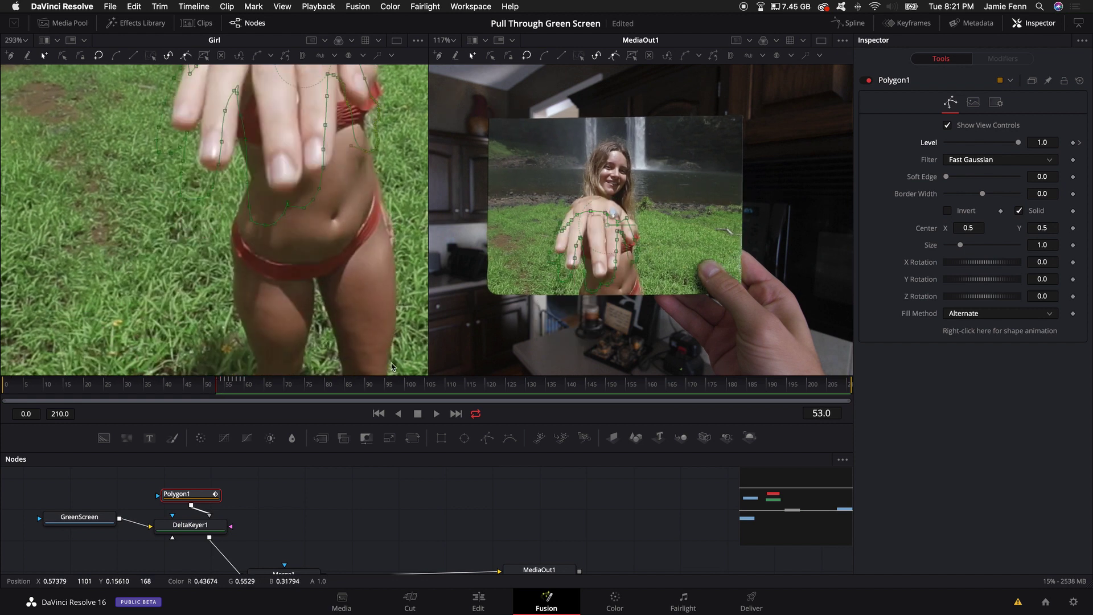
scroll(282, 310, "down", 1)
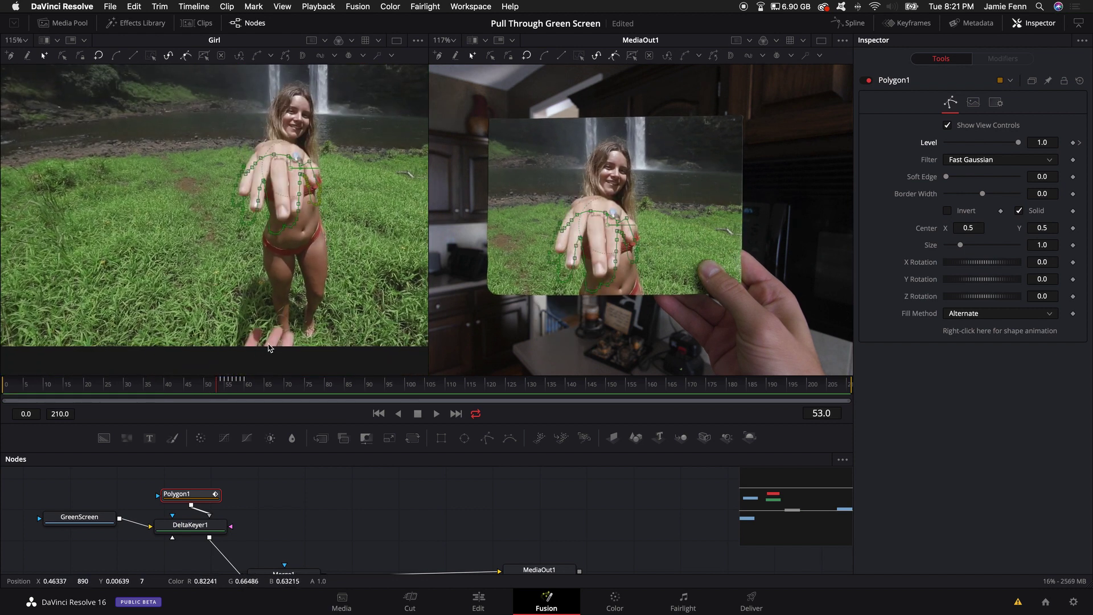
Step: Step through frames 54 to 86 to check how the hand leaves and returns inside the card
key("Right")
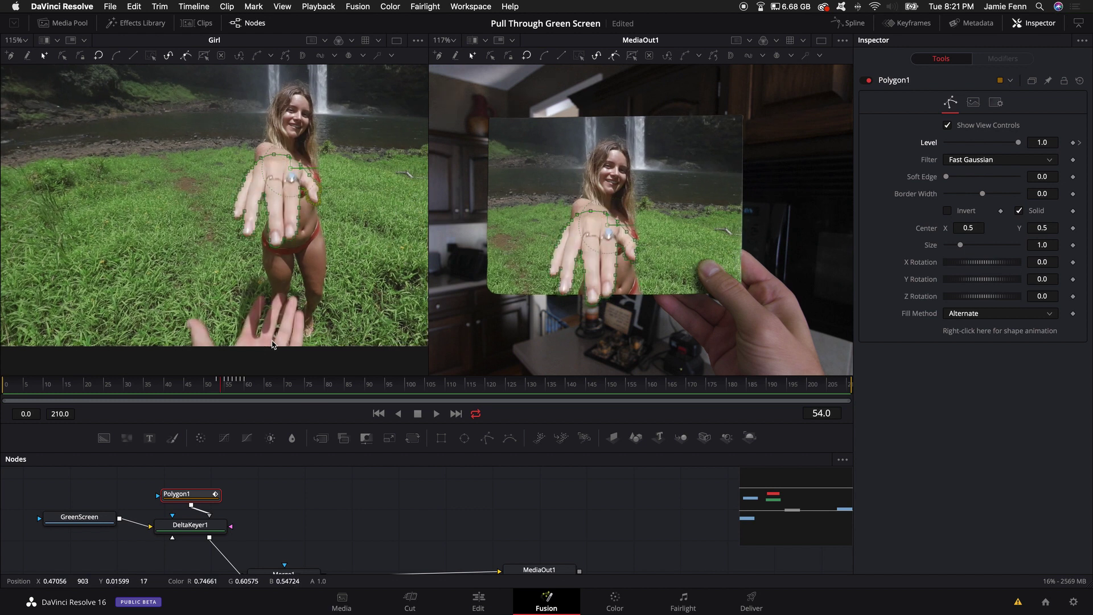
key("Right")
key("Right")
key("Right")
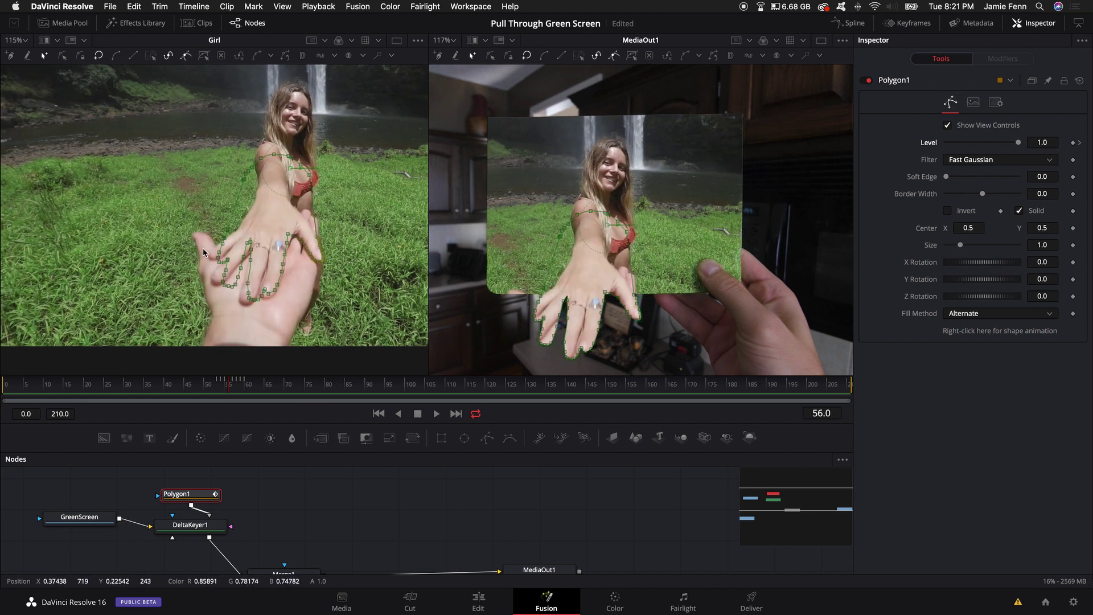
key("Right")
key("Right")
key("Right")
key("Right")
key("Right")
key("Right")
key("Right")
key("Right")
key("Right")
key("Right")
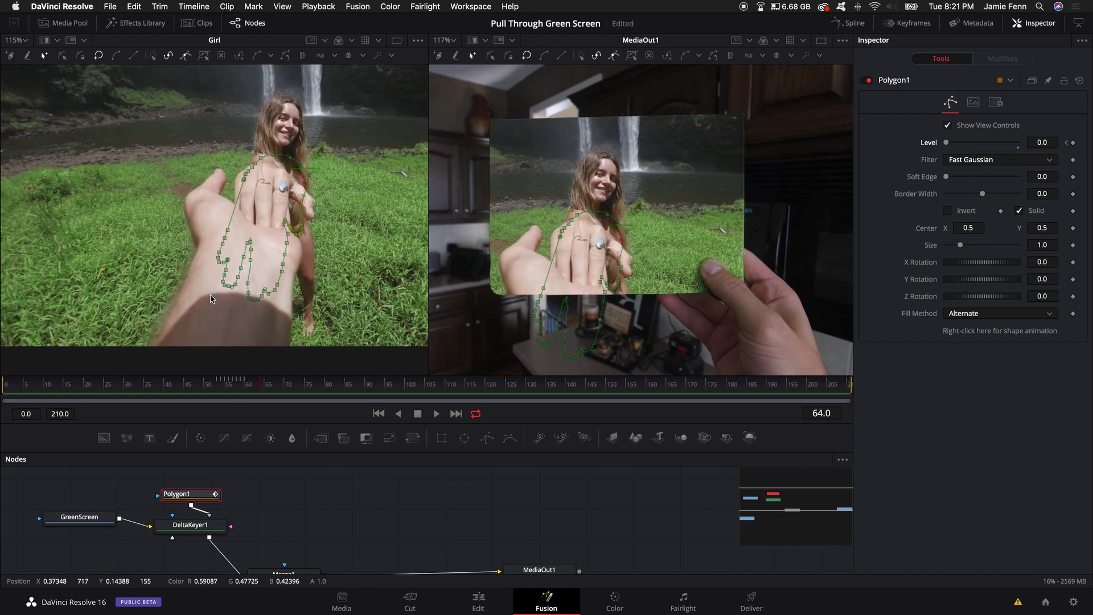
key("Right")
key("Right")
key("Right")
key("Right")
key("Right")
key("Right")
key("Right")
key("Right")
key("Right")
key("Right")
key("Right")
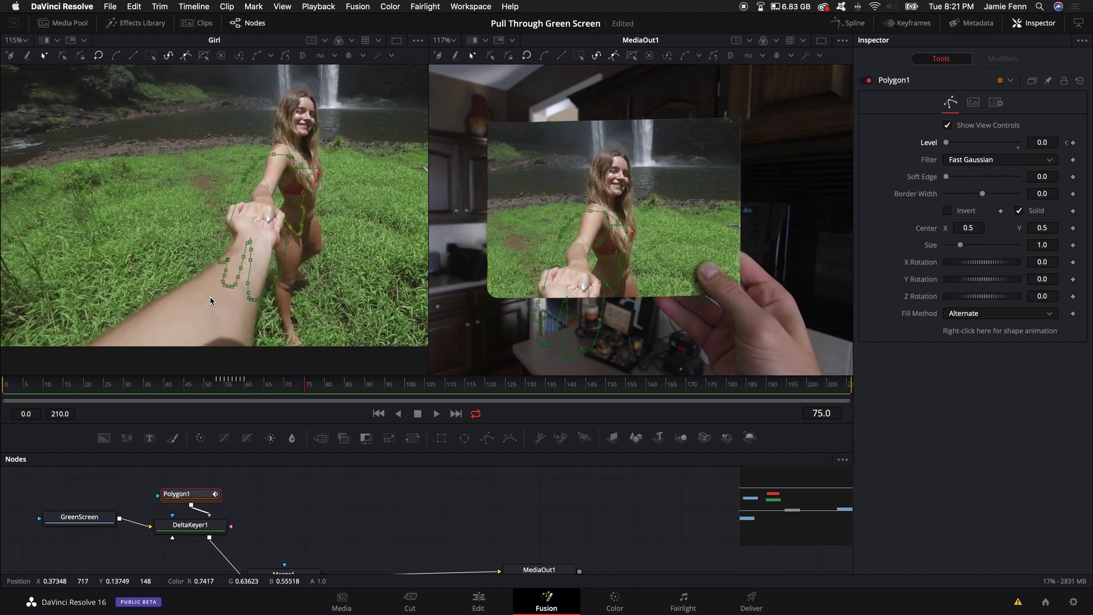
key("Right")
key("Right")
key("Right")
key("Right")
key("Right")
key("Right")
key("Right")
key("Right")
key("Right")
key("Right")
key("Right")
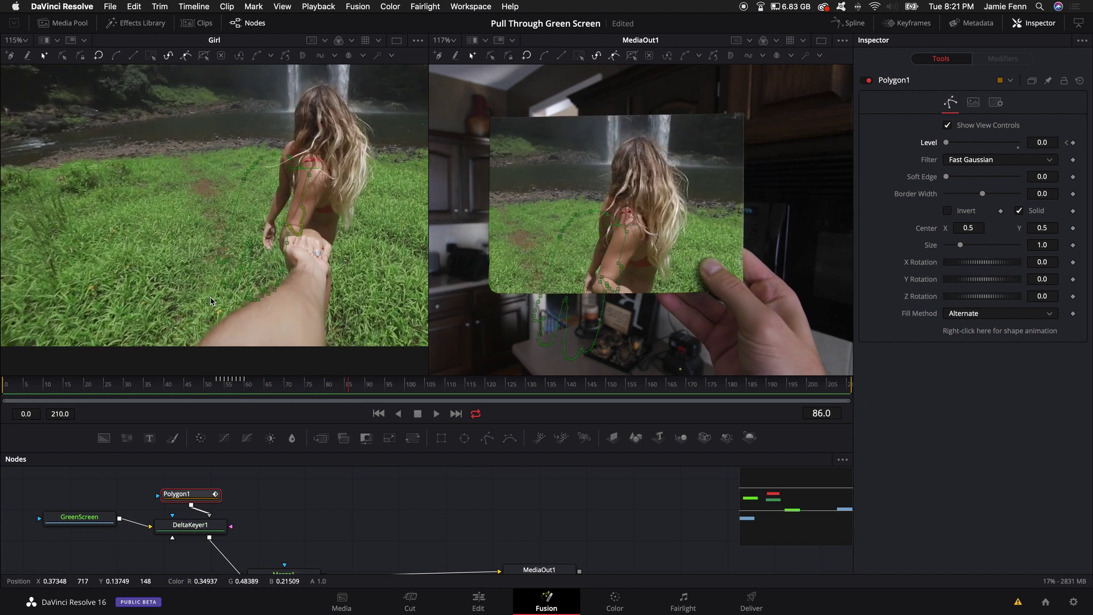
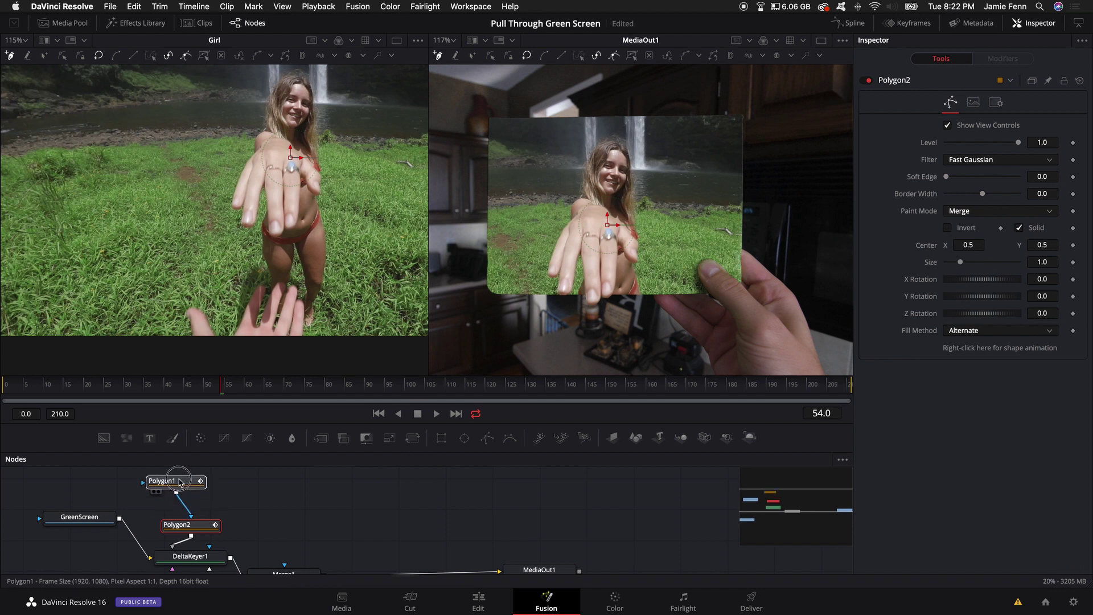
Step: Line up the Polygon2 node under Polygon1 and start its mask on frame 54 along the reaching hand's outer thumb edge and thumb tip
left_click_drag(198, 540, 188, 529)
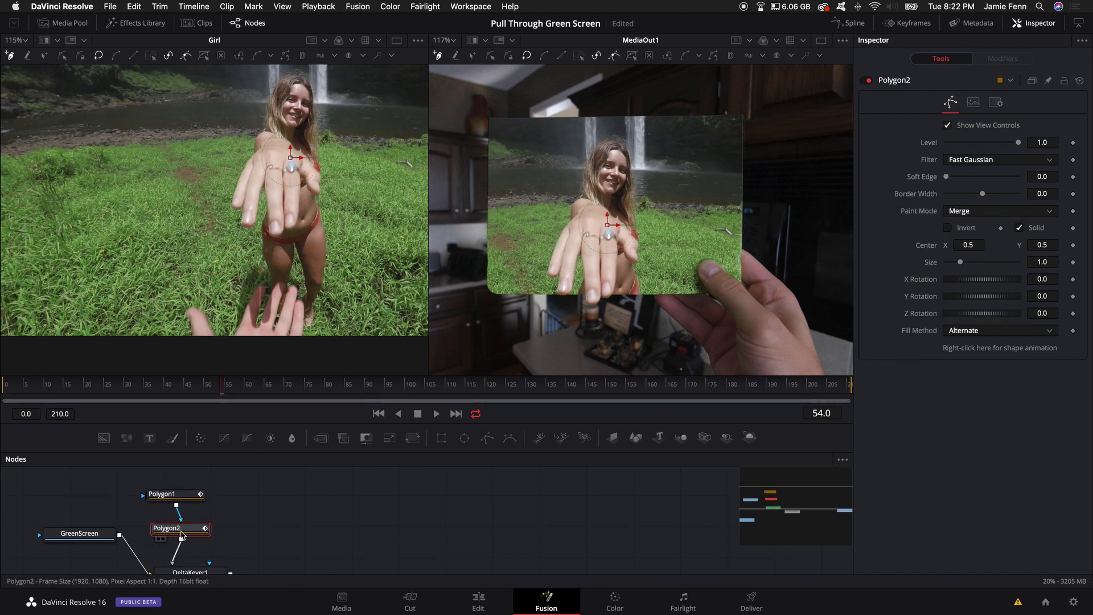
scroll(181, 531, "down", 2)
scroll(247, 323, "up", 5)
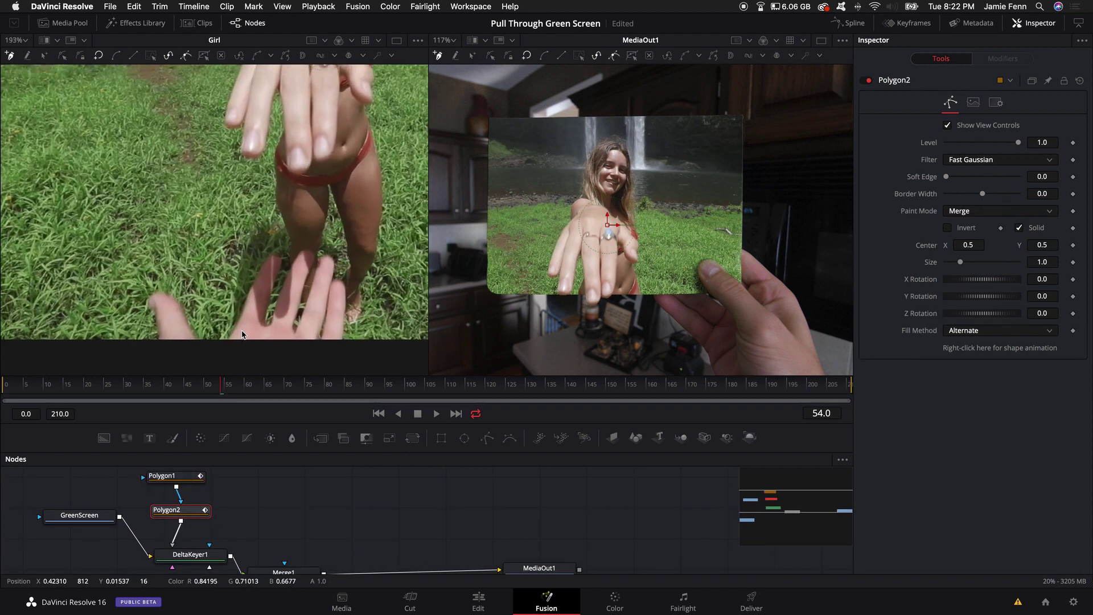
left_click(108, 344)
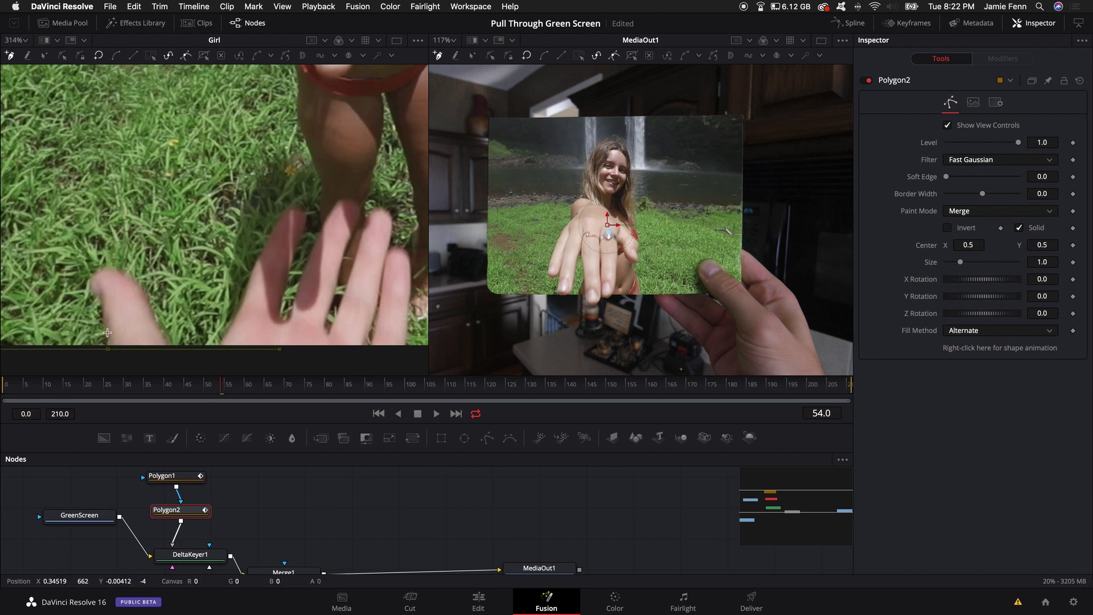
left_click(106, 320)
left_click(99, 297)
left_click(93, 291)
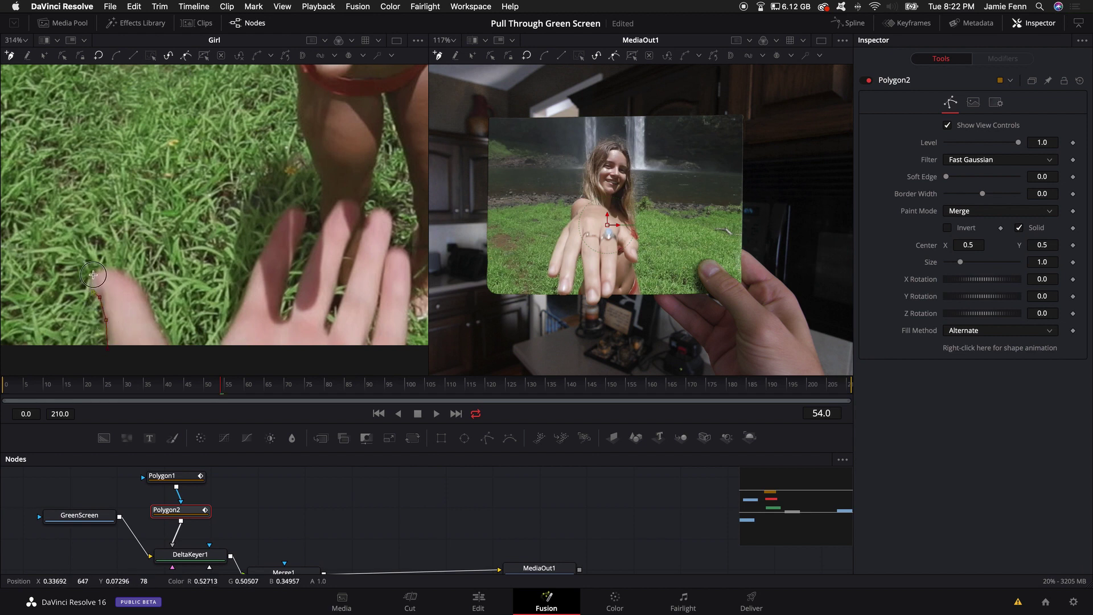
left_click(94, 275)
left_click(105, 271)
left_click(125, 279)
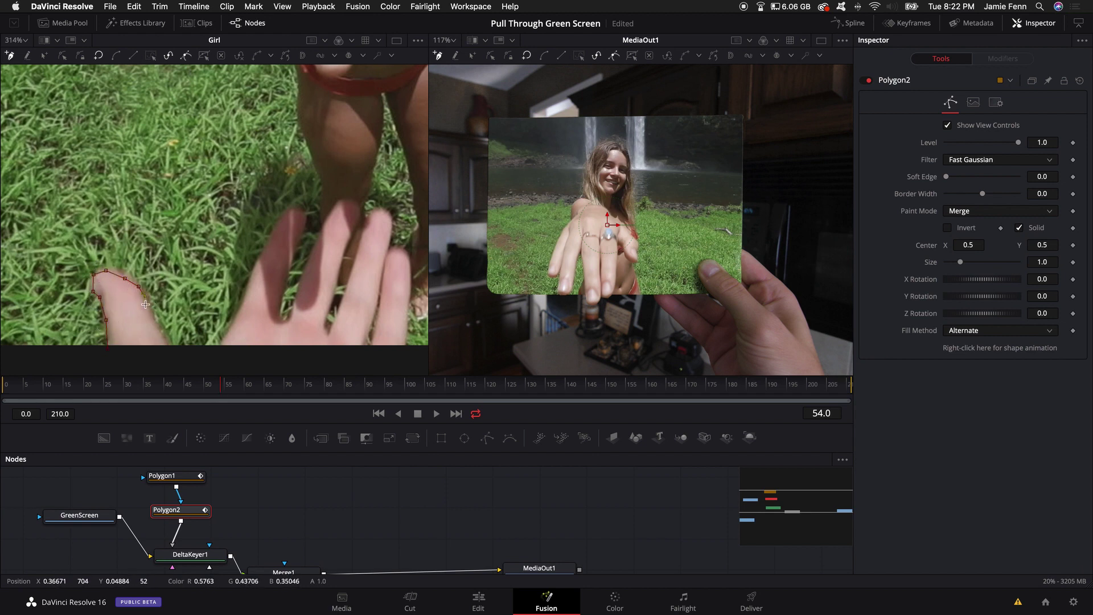
Step: Continue the Polygon2 outline down the thumb's inner edge and across just below the image to the base of the index finger
left_click(145, 296)
left_click(148, 315)
left_click(151, 326)
left_click(164, 340)
left_click(168, 348)
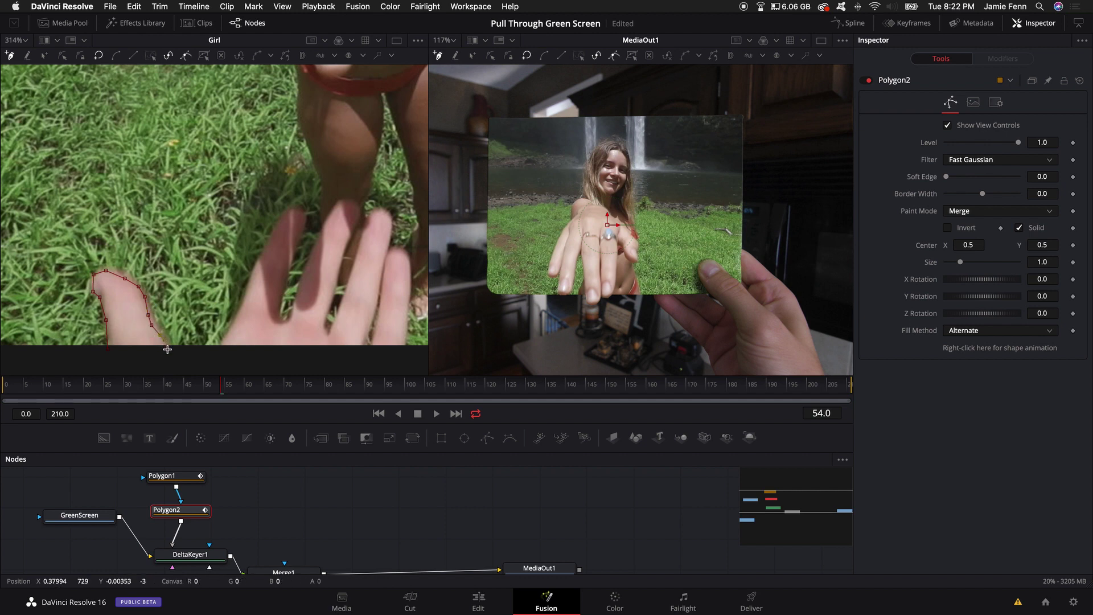
left_click(214, 351)
left_click(222, 342)
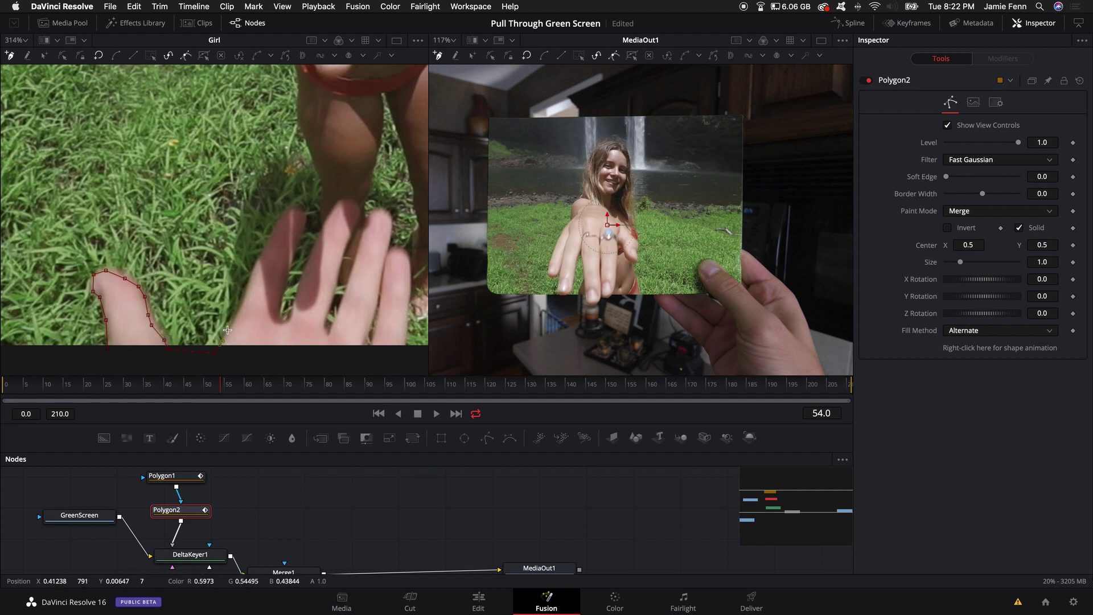
Step: Trace the Polygon2 outline up and around the index finger to the gap beside the middle finger
left_click(250, 281)
left_click(258, 263)
left_click(271, 239)
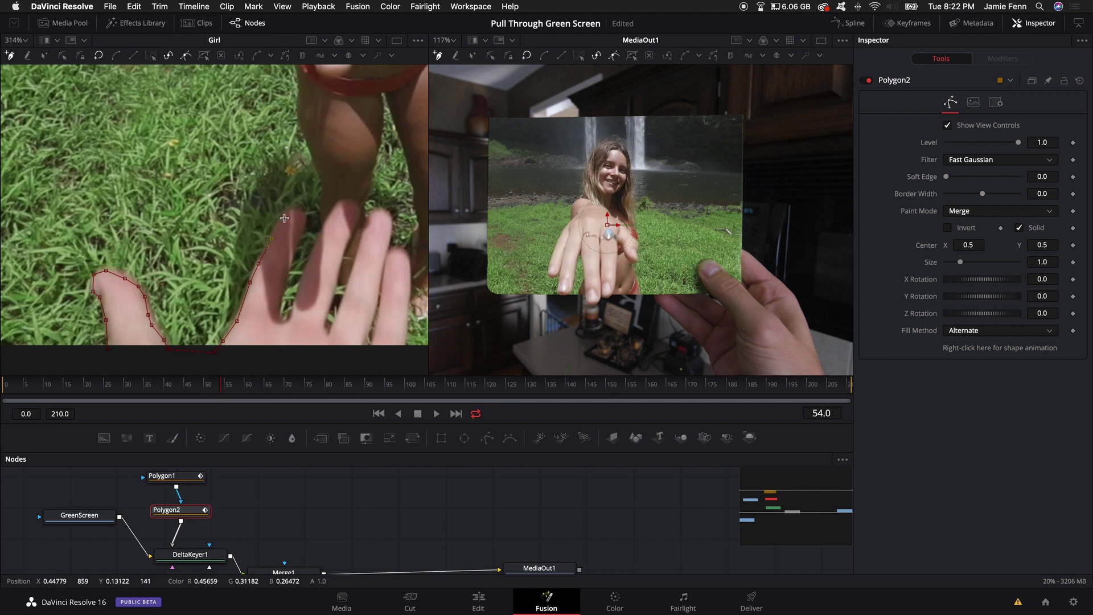
left_click(284, 217)
left_click(294, 210)
left_click(302, 213)
left_click(276, 316)
Step: Trace the Polygon2 outline around the middle finger, ending in the gap beside the ring finger
left_click(294, 309)
left_click(326, 226)
left_click(335, 209)
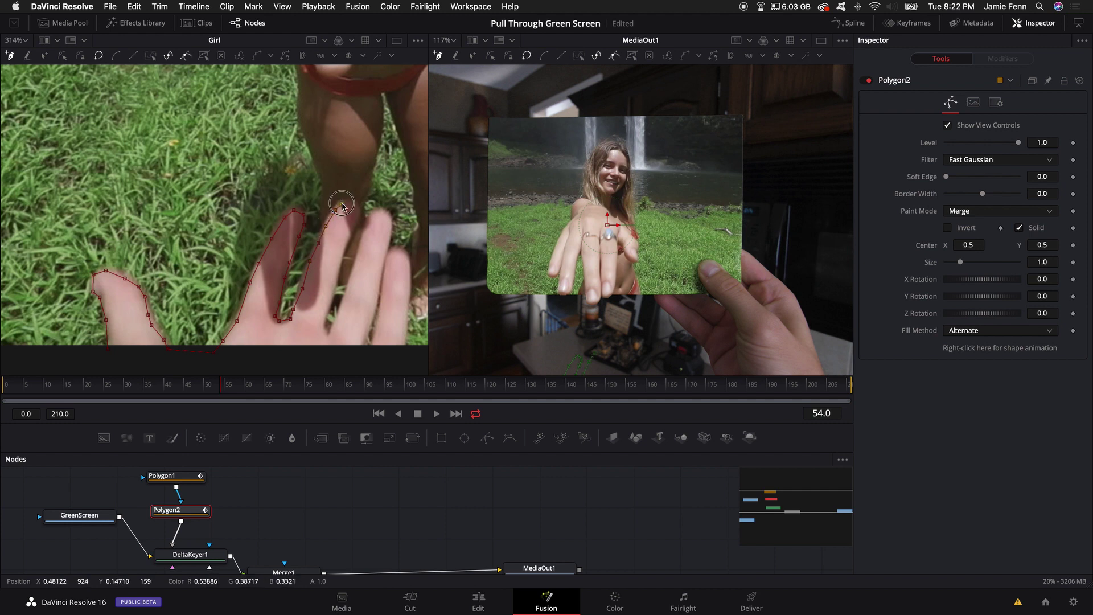
left_click(351, 204)
left_click(363, 209)
left_click(358, 225)
left_click(350, 241)
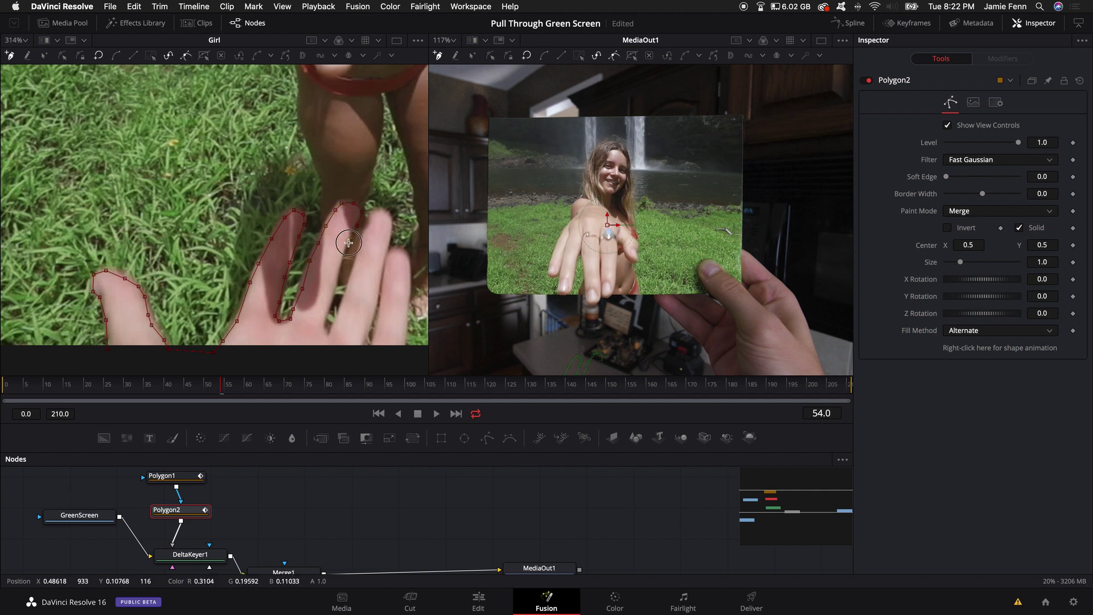
left_click(340, 256)
left_click(339, 270)
left_click(339, 277)
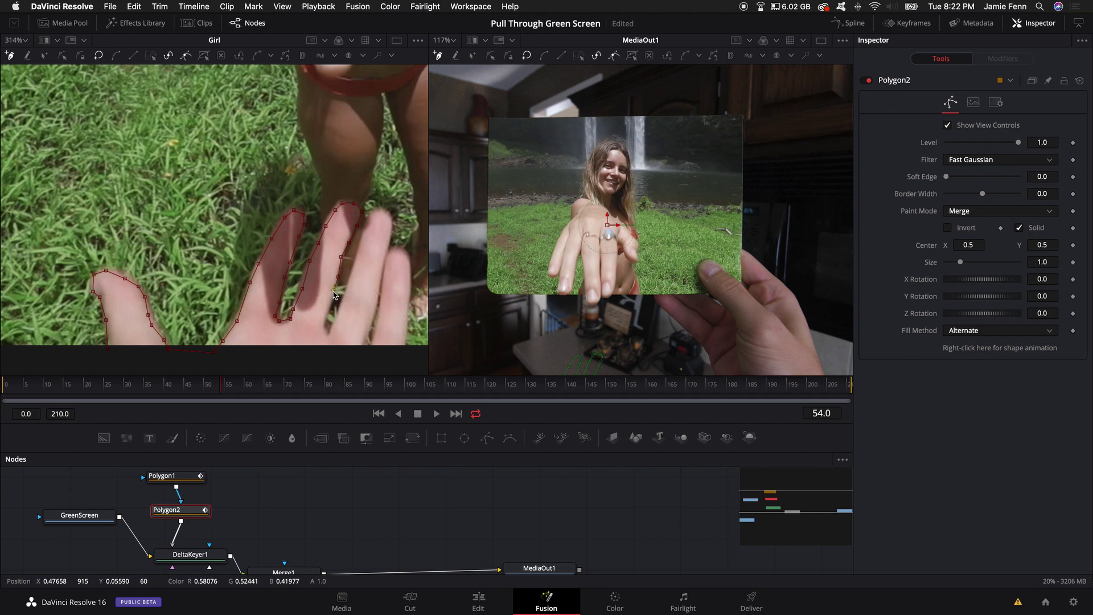
left_click(326, 323)
Step: Trace the ring finger's inner edge up to its tip, undoing and replacing the misplaced mask points
left_click(350, 285)
left_click(362, 261)
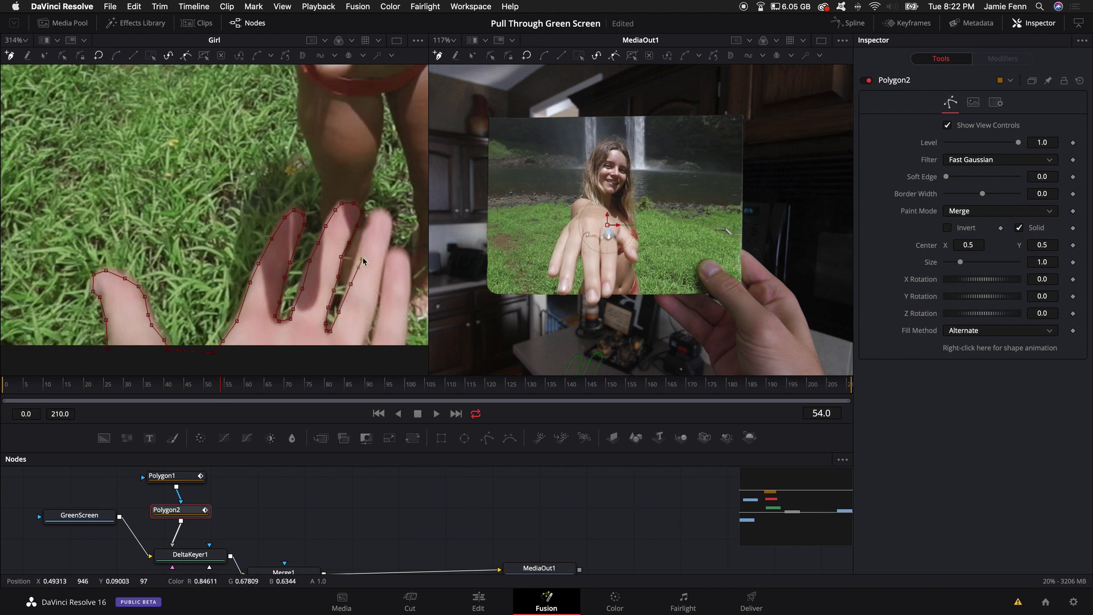
key("super+z")
key("super+z")
left_click(354, 267)
left_click(359, 248)
left_click(366, 223)
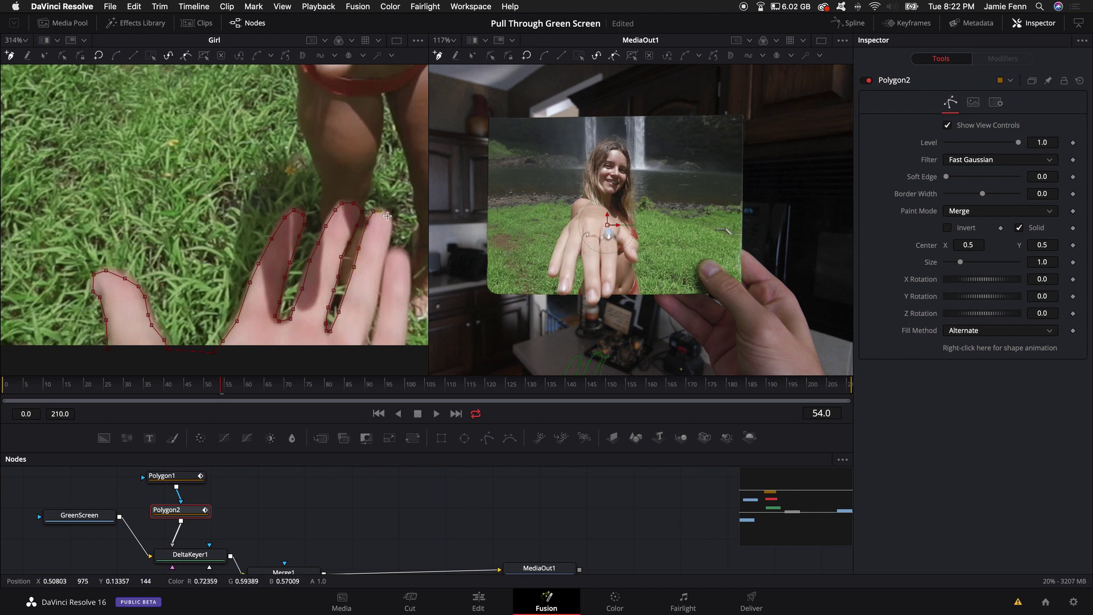
Step: Continue the Polygon2 outline over the ring fingertip and down its outer edge to the gap beside the little finger
left_click(387, 216)
left_click(389, 234)
left_click(386, 254)
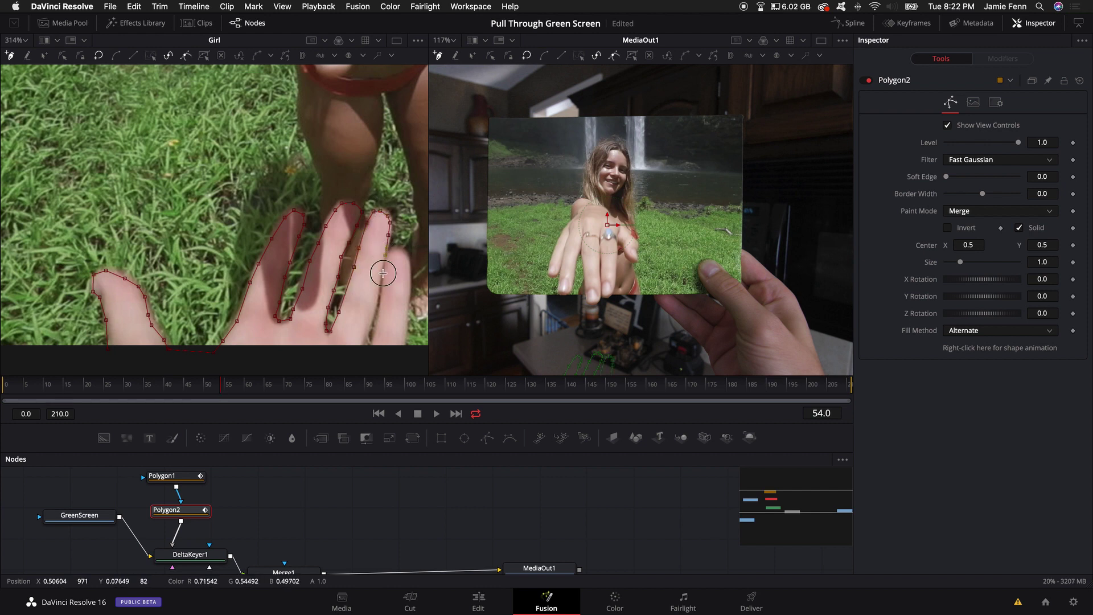
left_click(383, 274)
scroll(378, 302, "down", 2)
left_click(376, 282)
left_click(371, 303)
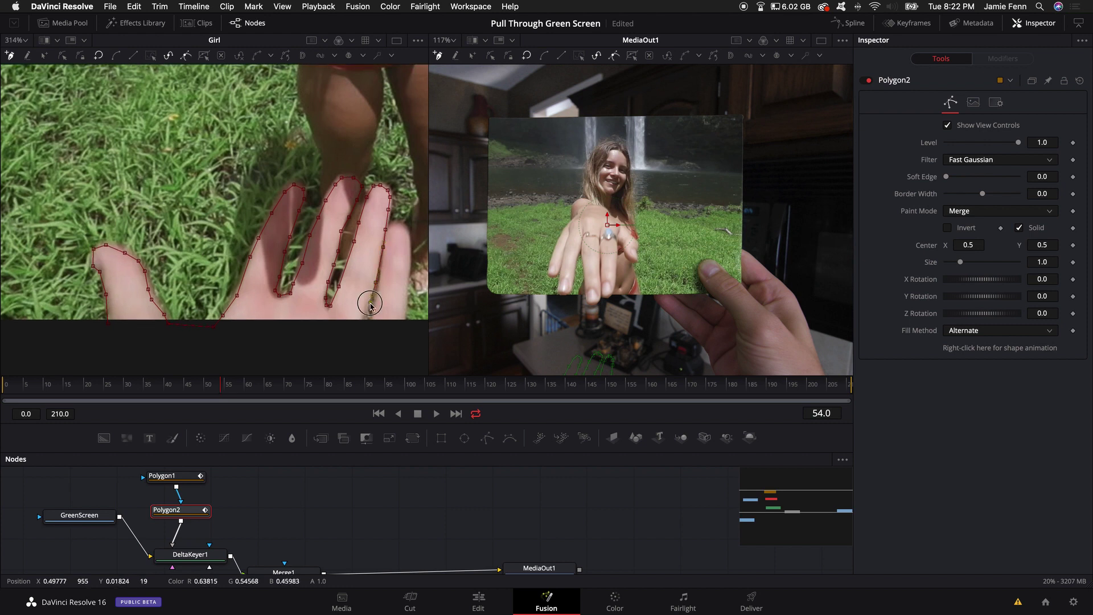
left_click(367, 312)
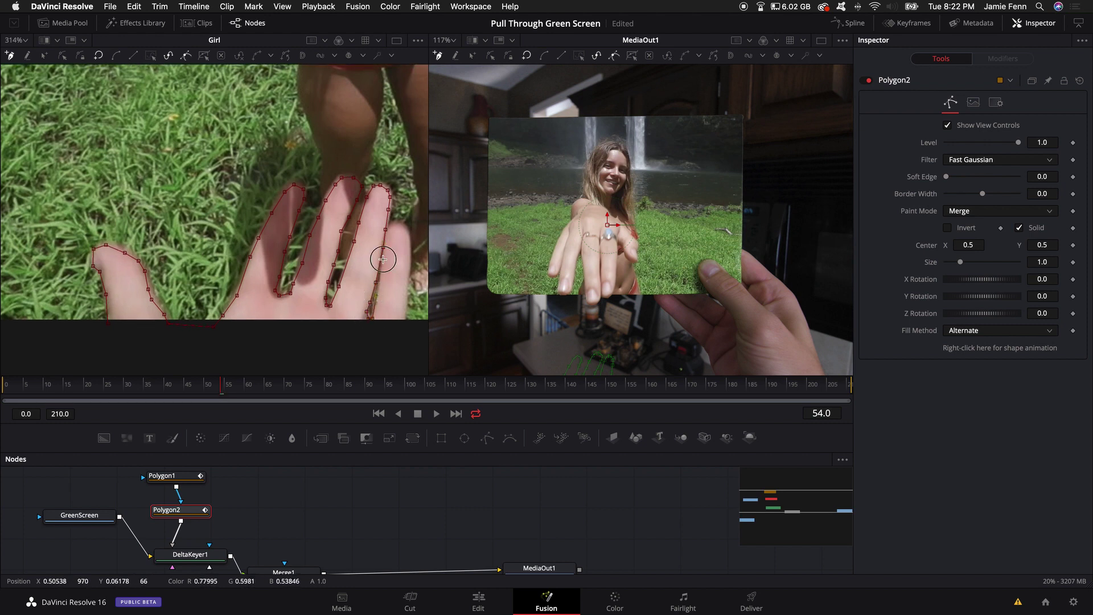
Step: Outline the little finger and close the Polygon2 mask with a wide loop extending well below the image
scroll(368, 302, "down", 5)
scroll(368, 328, "down", 4)
left_click(378, 315)
left_click(369, 352)
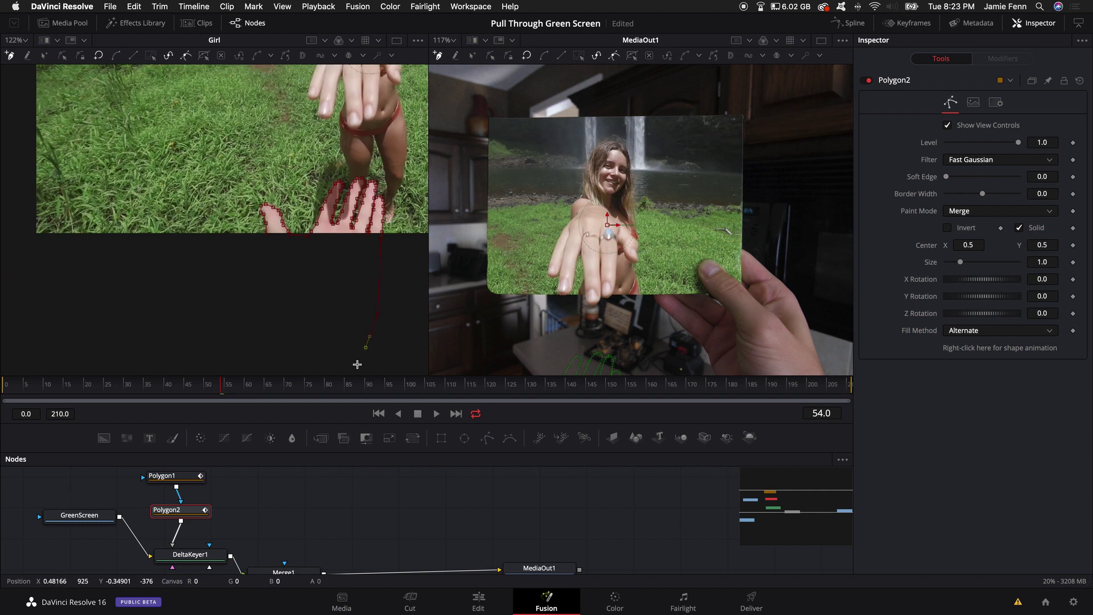
scroll(384, 323, "up", 1)
left_click(354, 371)
left_click(291, 369)
left_click(249, 367)
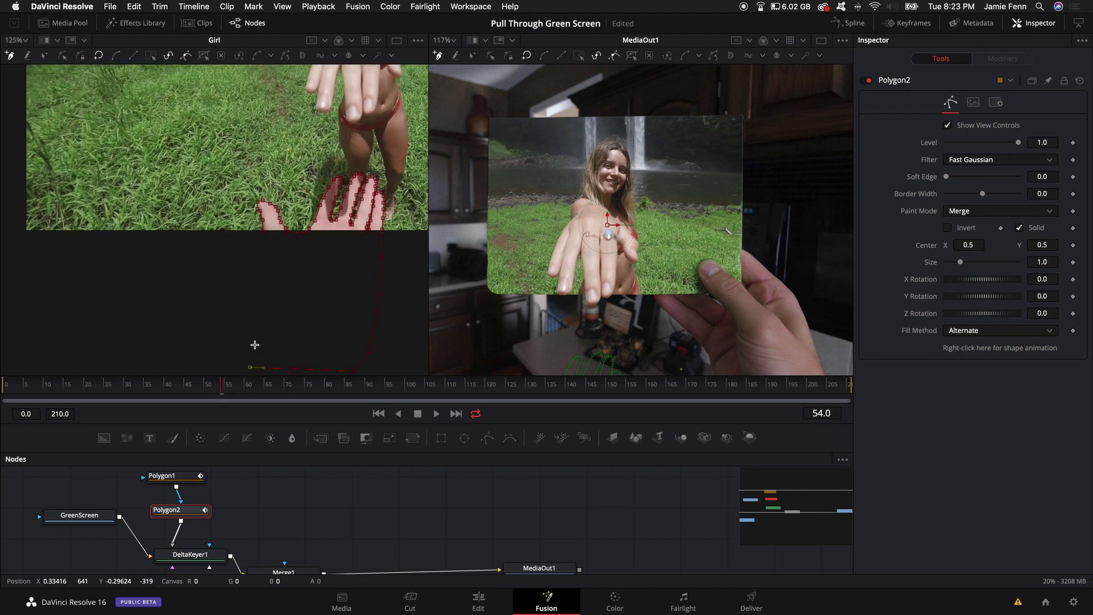
left_click(261, 288)
left_click(265, 236)
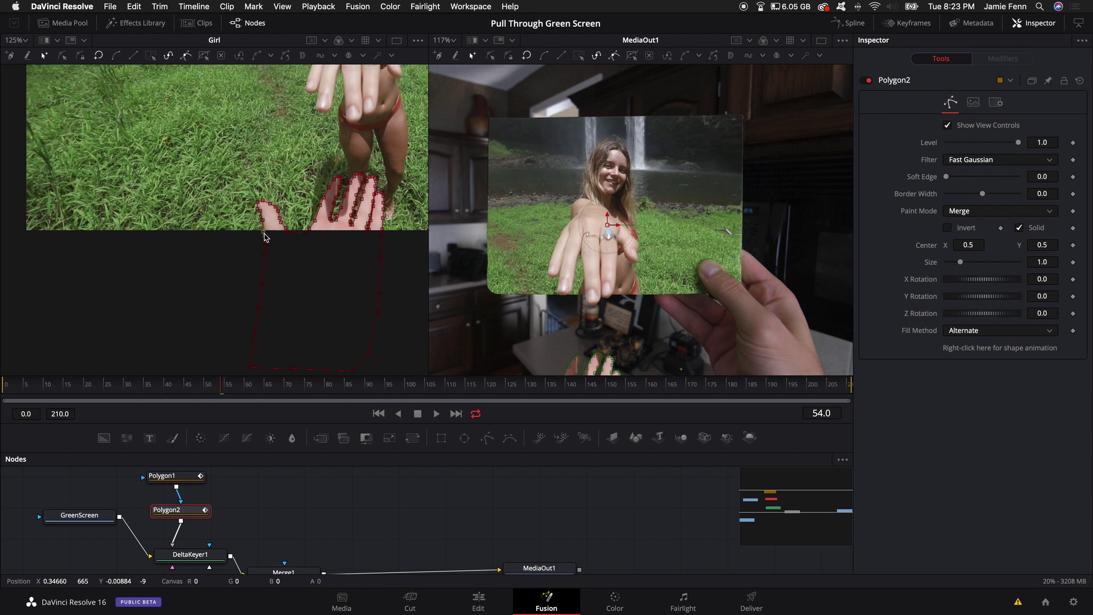
Step: Inspect the closed hand mask on frame 54 up close in both the Girl and MediaOut1 viewers
scroll(265, 235, "up", 5)
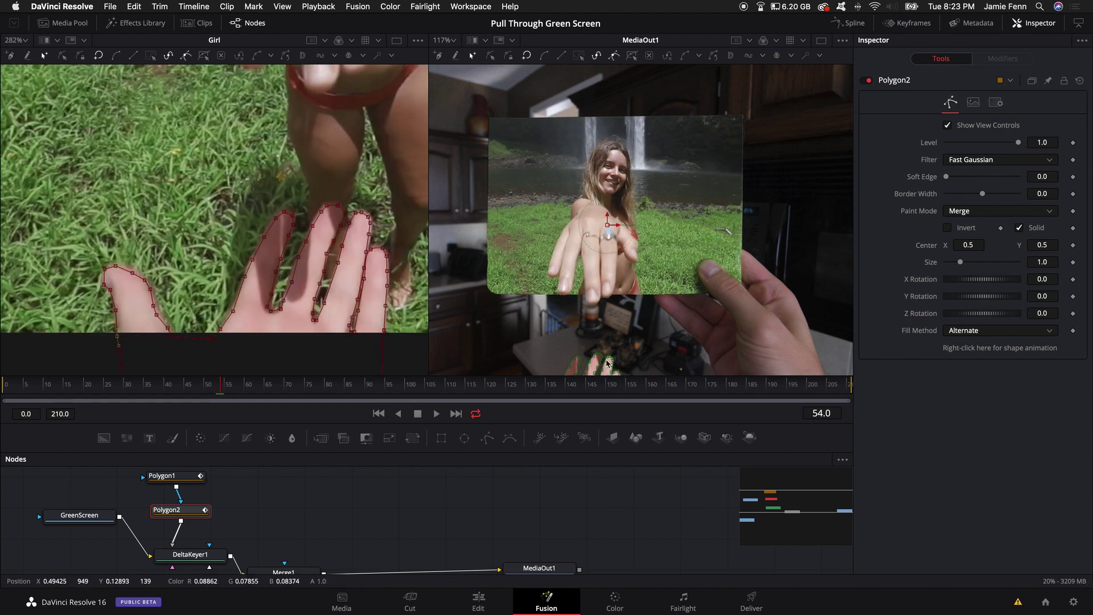
scroll(607, 363, "up", 6)
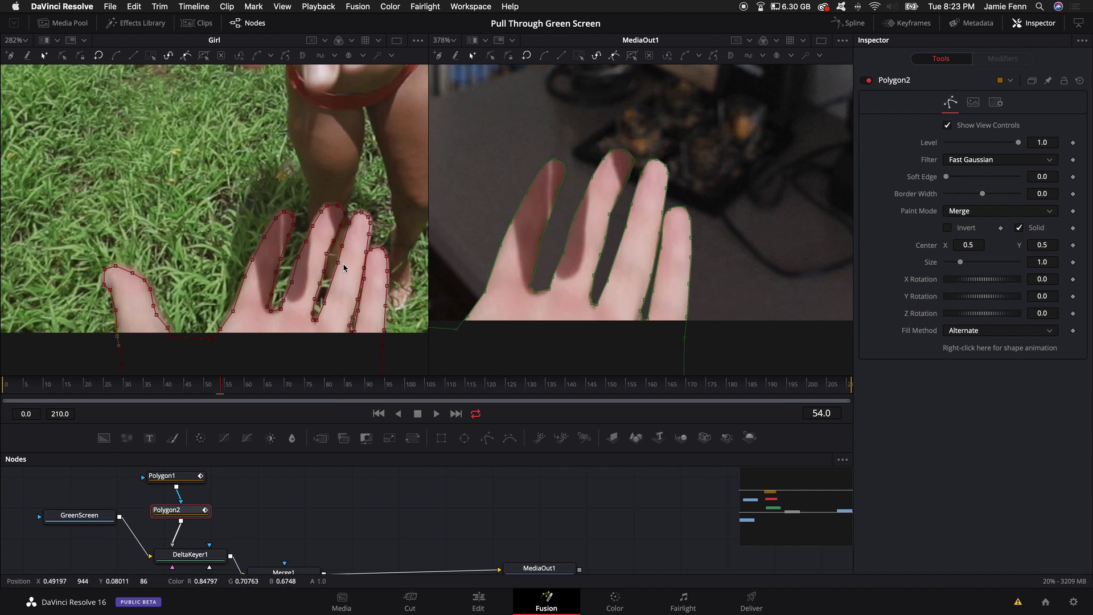
scroll(303, 257, "down", 5)
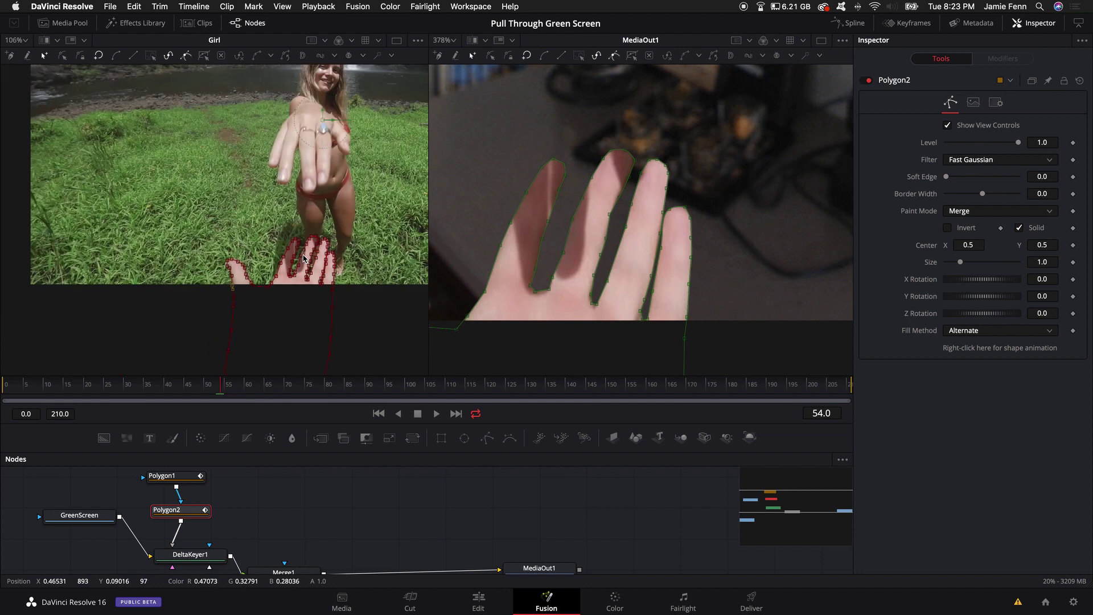
scroll(304, 258, "up", 4)
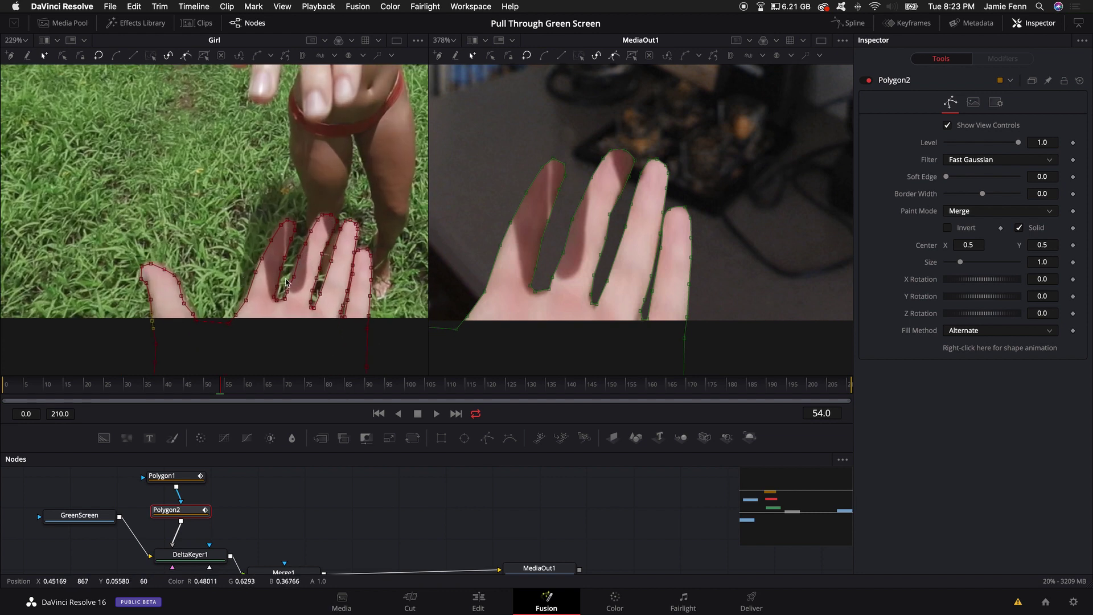
scroll(285, 282, "down", 1)
scroll(255, 294, "down", 1)
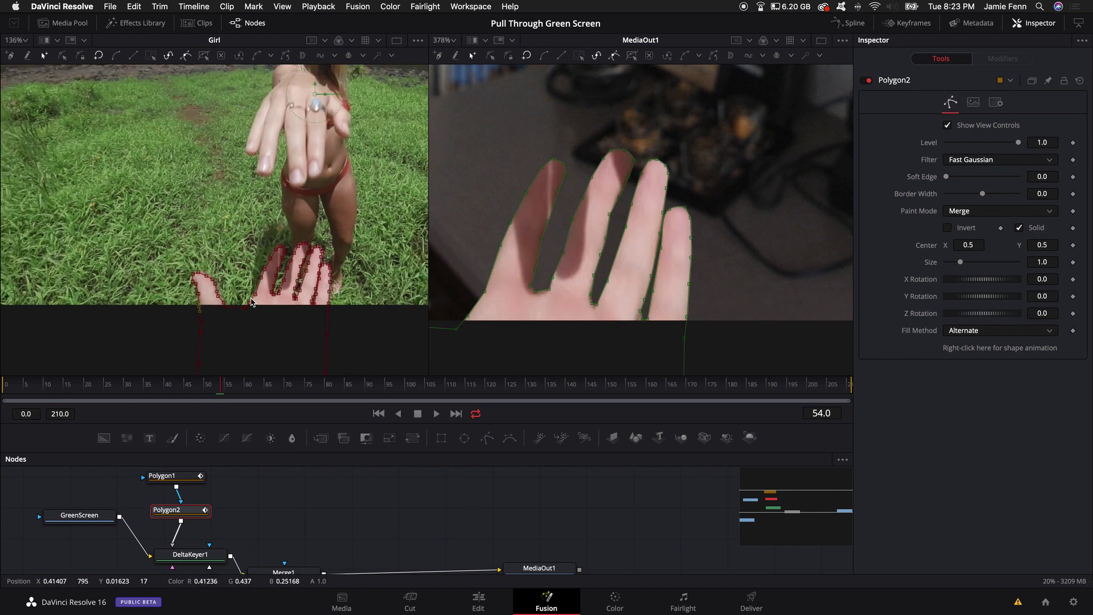
scroll(251, 302, "down", 1)
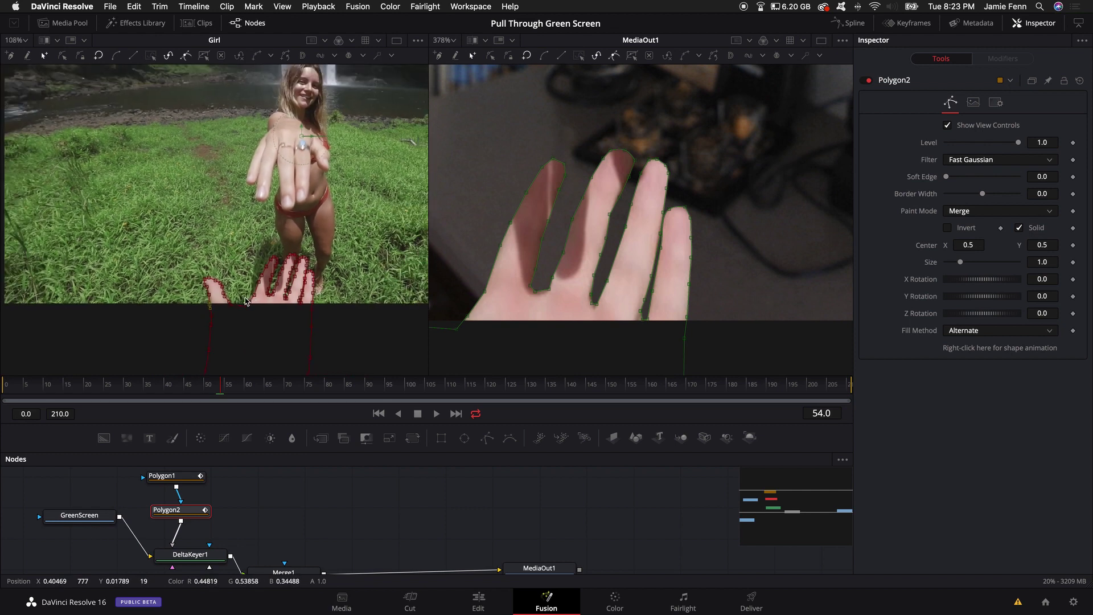
Step: On frame 53, move the Polygon2 mask down onto the visible fingertips and lower the little finger's points below the image
key("Left")
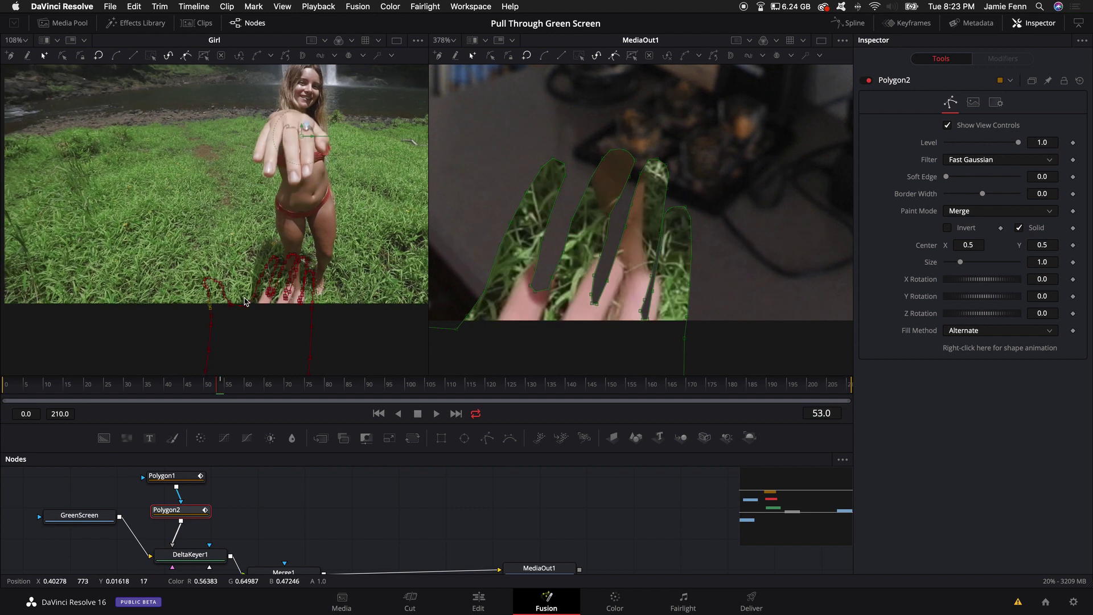
left_click_drag(342, 229, 169, 350)
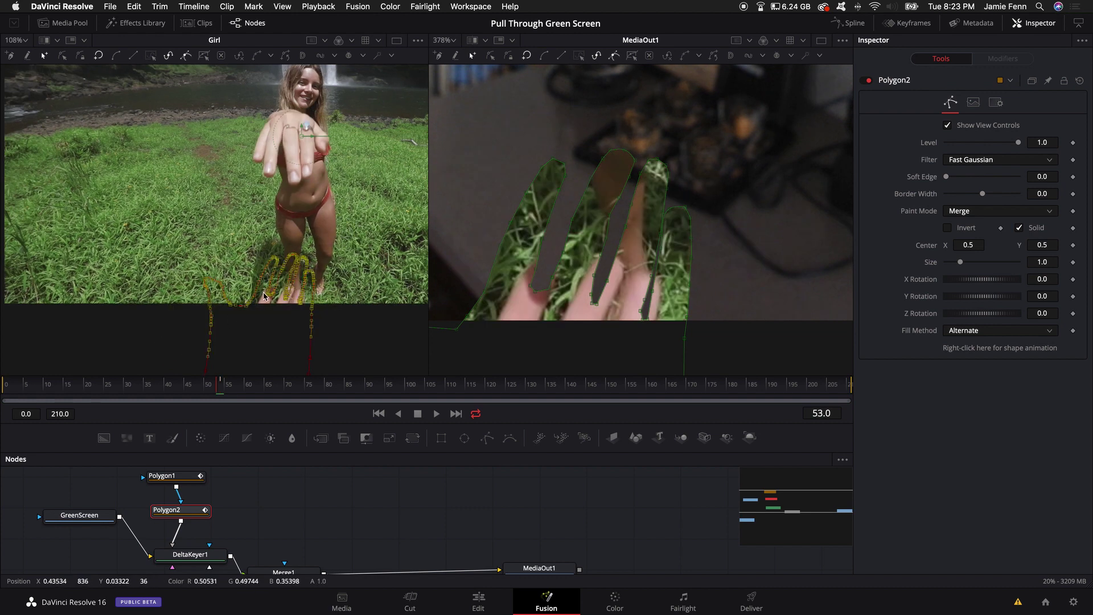
scroll(272, 297, "up", 5)
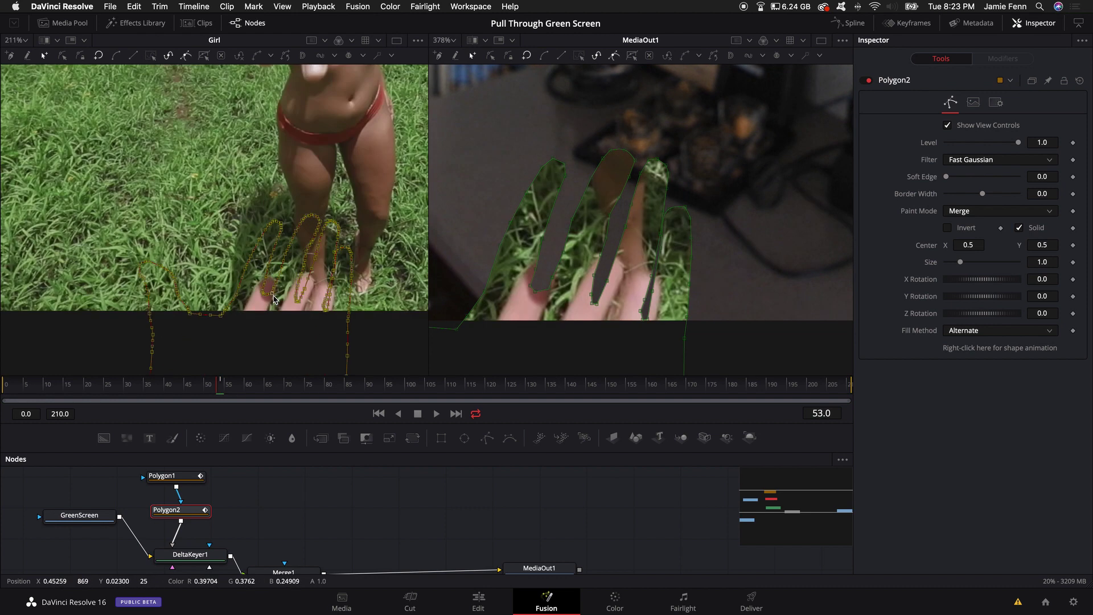
left_click_drag(315, 299, 296, 389)
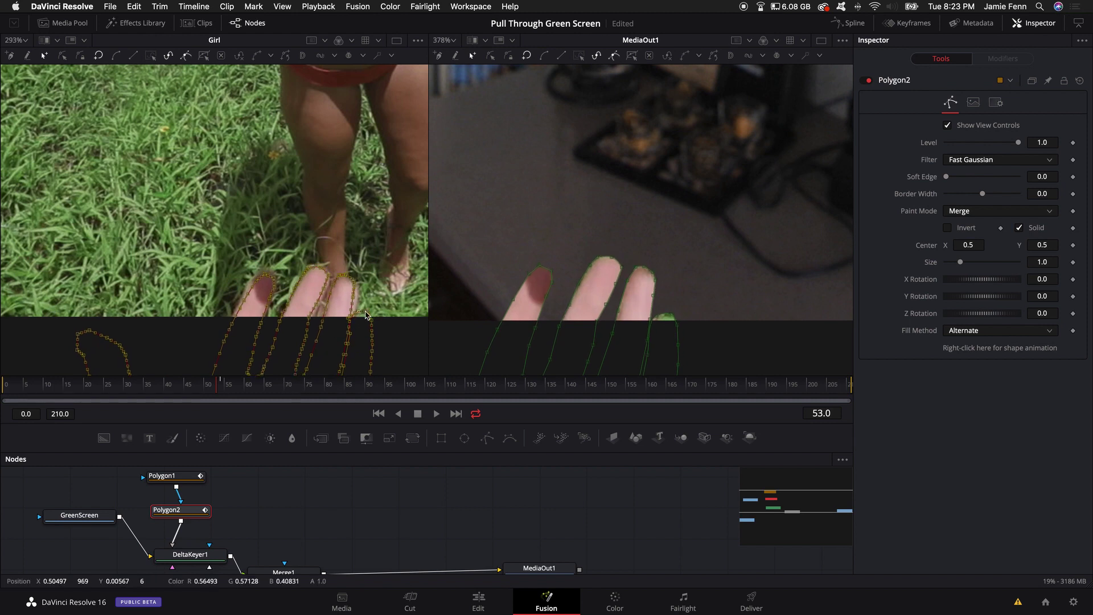
left_click_drag(386, 294, 347, 343)
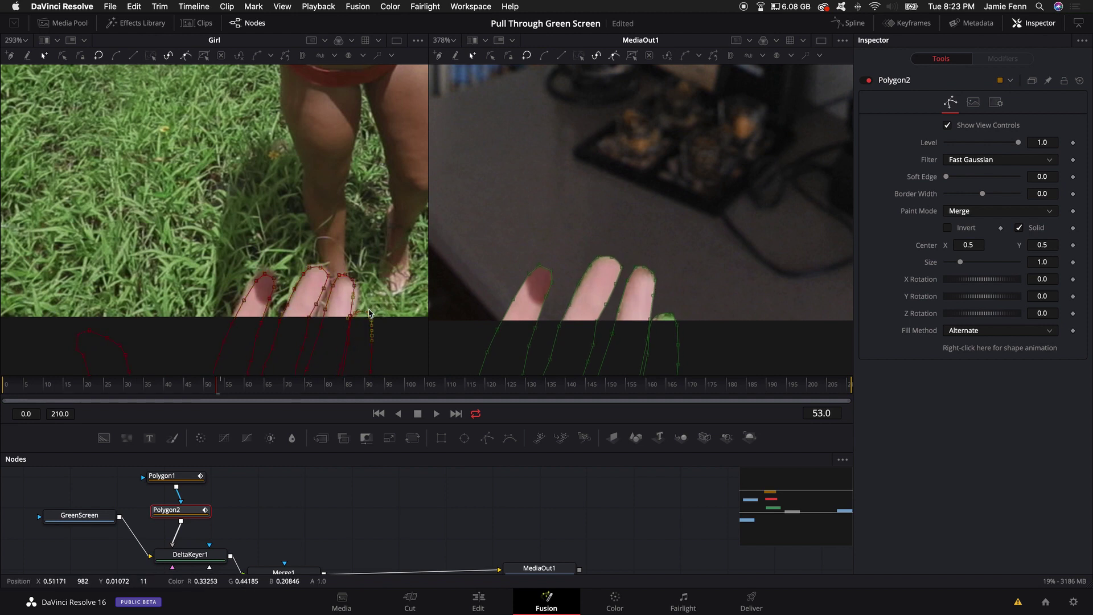
left_click_drag(371, 307, 369, 336)
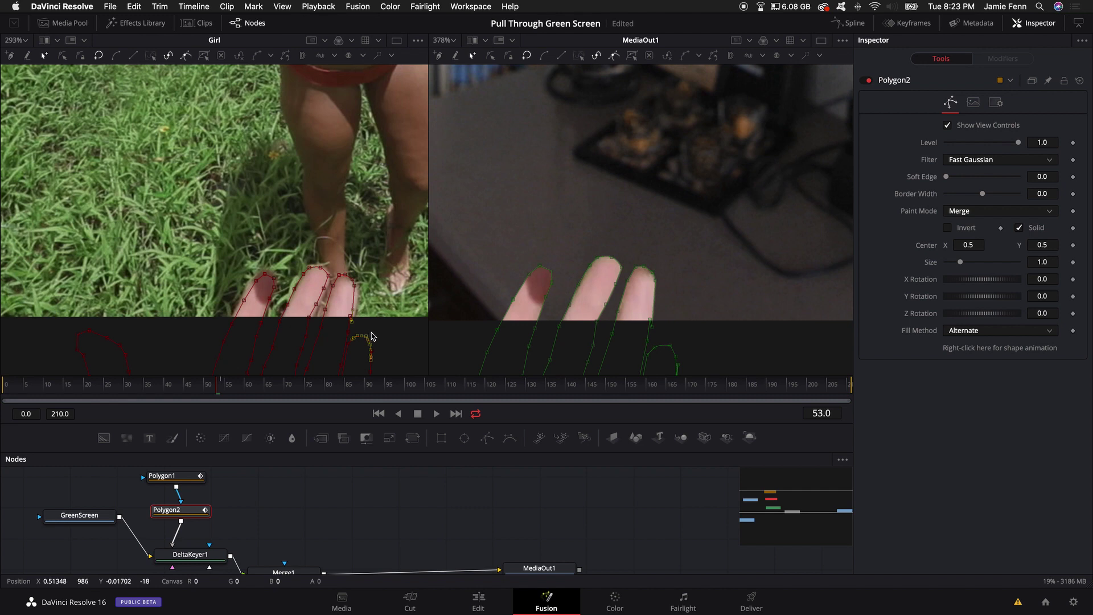
Step: On frame 52, move the entire Polygon2 mask below the image so it covers none of the footage
key("Left")
scroll(371, 336, "down", 3)
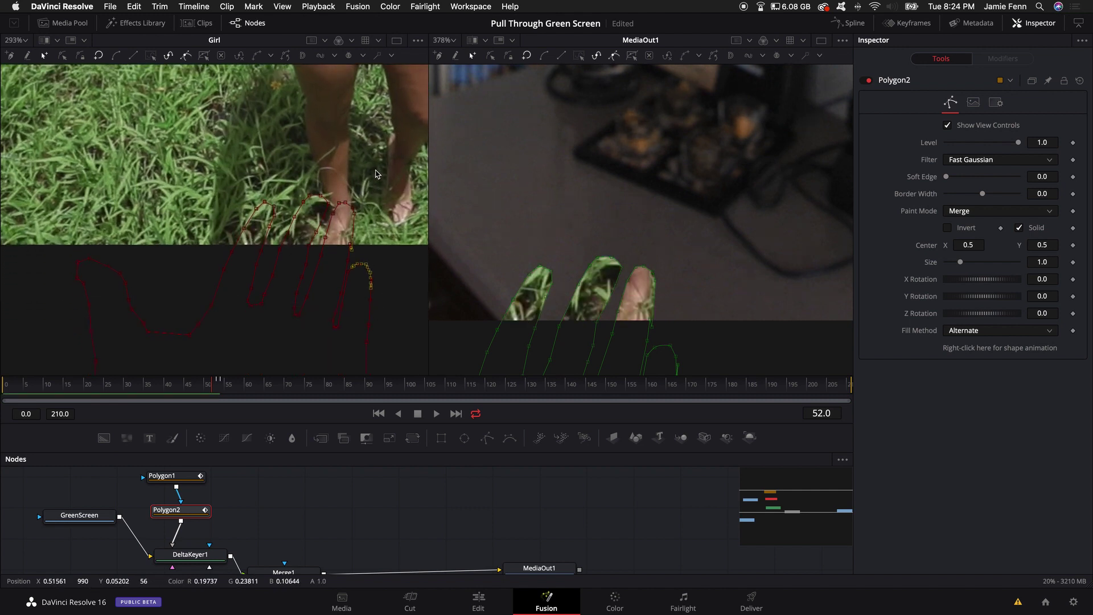
left_click_drag(376, 174, 82, 366)
left_click_drag(187, 337, 162, 408)
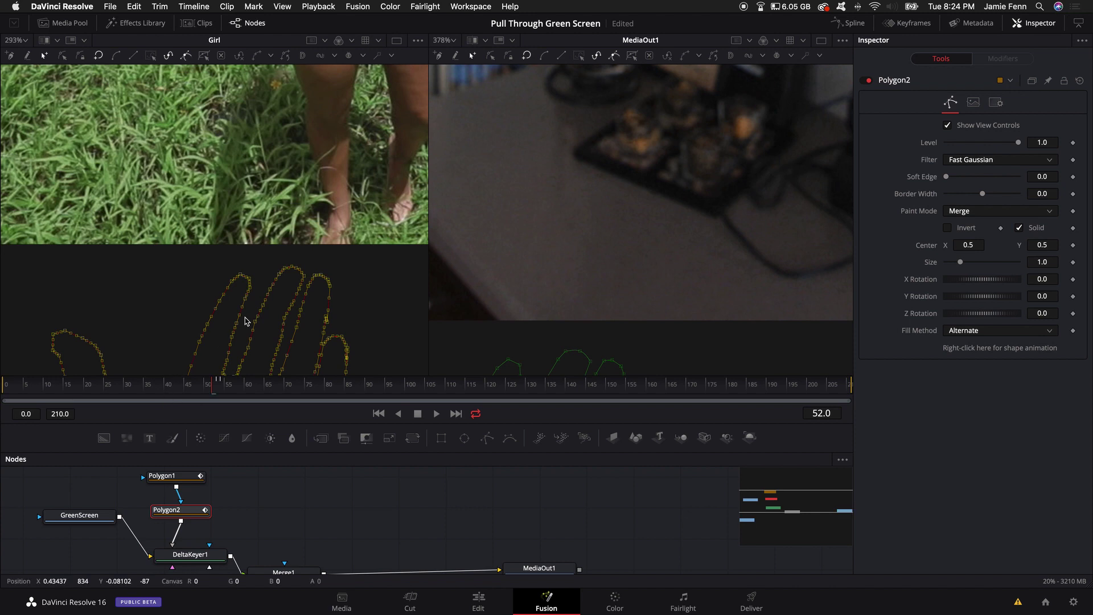
Step: Step forward from frame 52 to frame 55 and compare the Polygon2 mask with the hand in both viewers
key("Right")
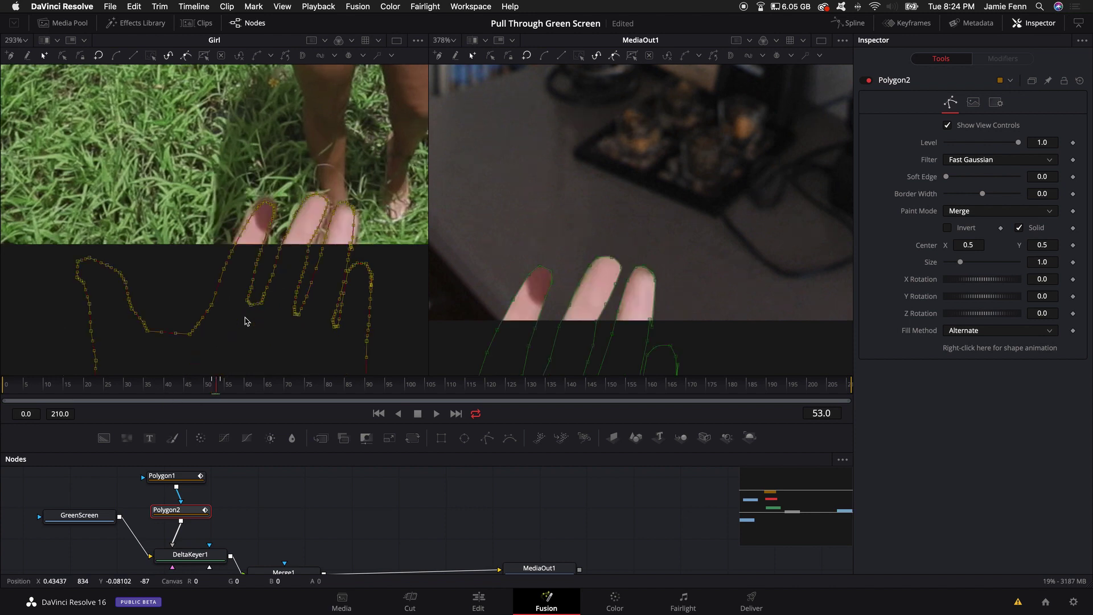
key("Right")
key("Right")
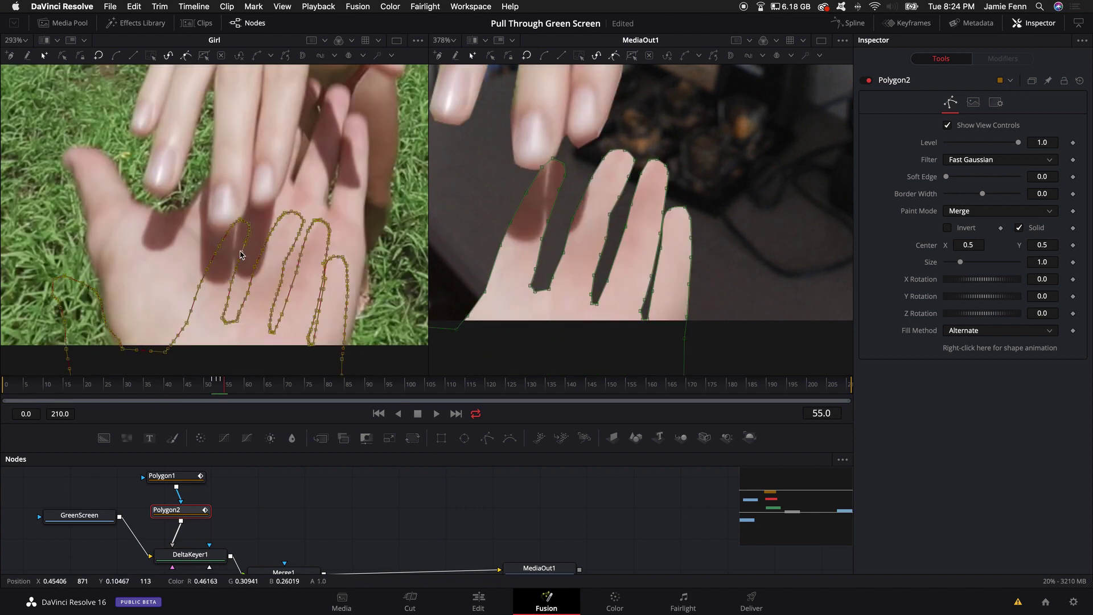
scroll(240, 255, "down", 3)
scroll(580, 165, "down", 3)
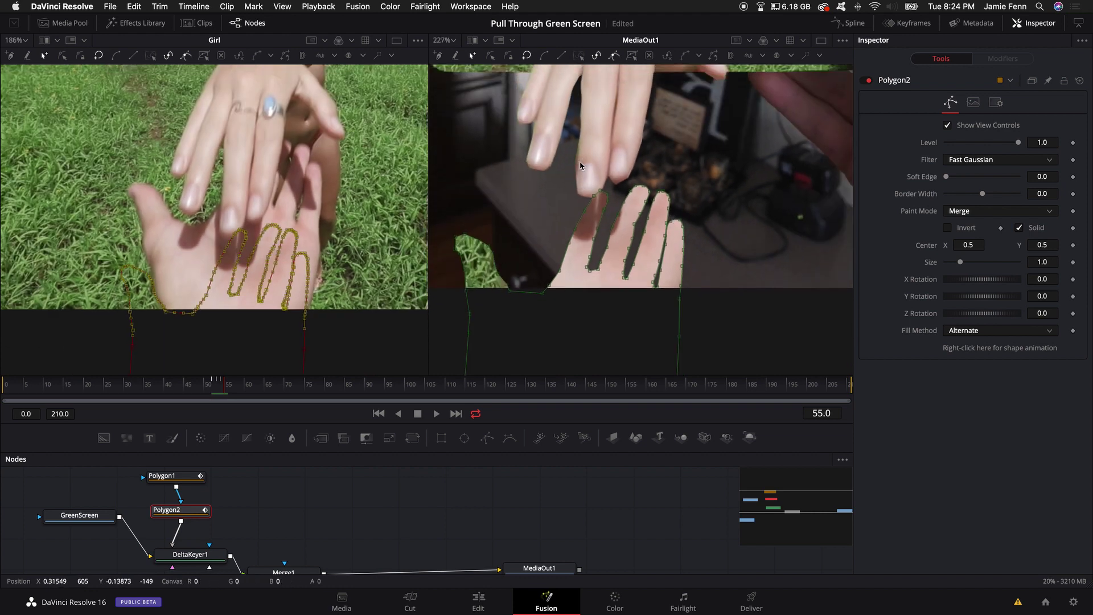
Step: On frame 55, move the Polygon2 mask up onto the open hand and refit its points around the thumb and palm
scroll(580, 166, "up", 3)
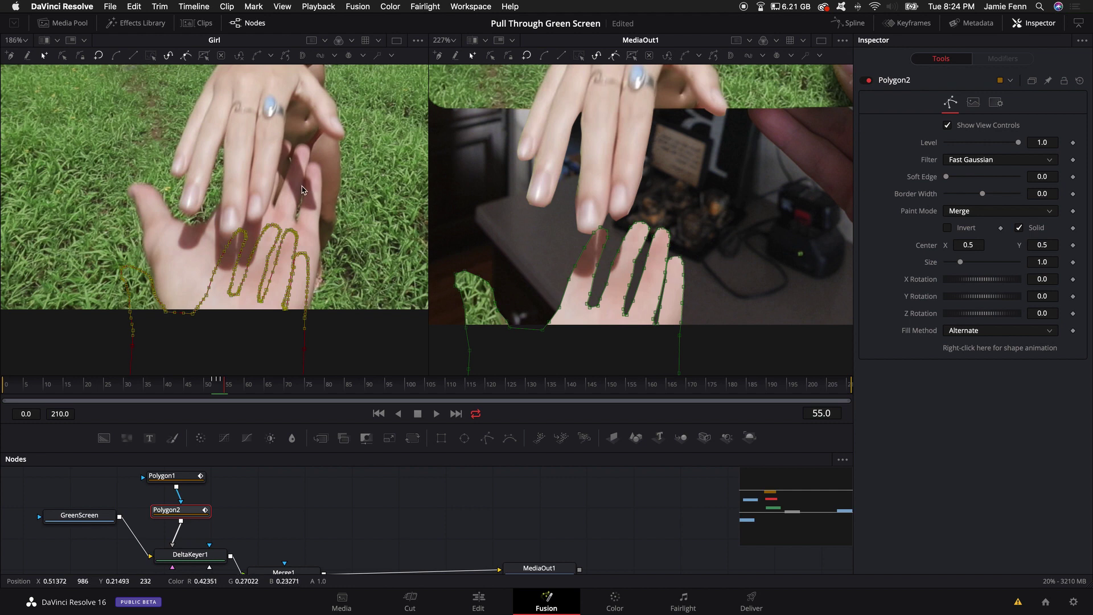
key("Left")
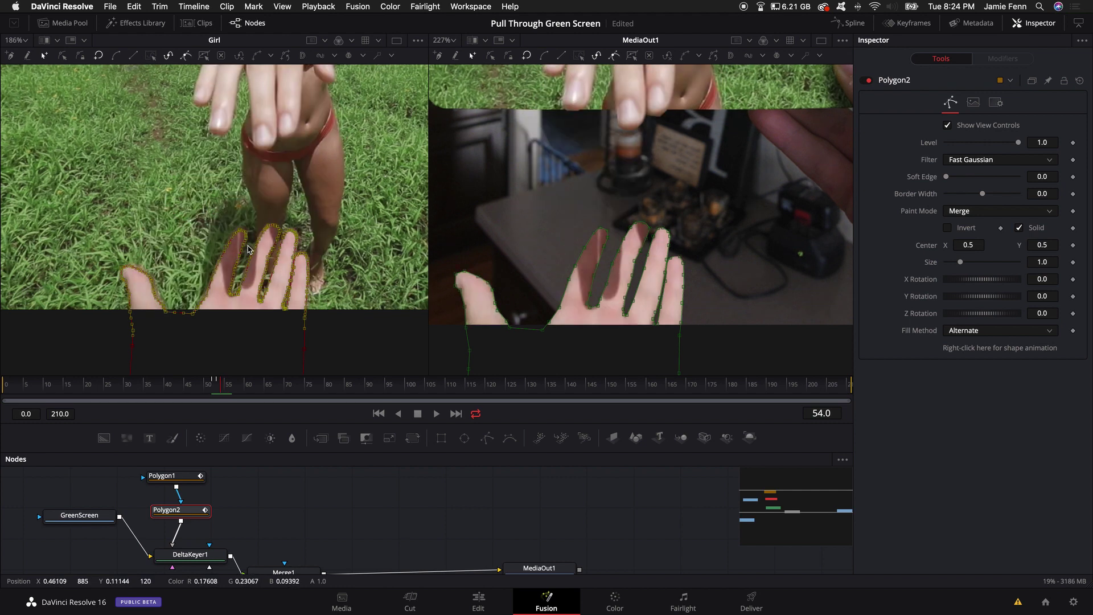
key("Right")
scroll(248, 248, "up", 5)
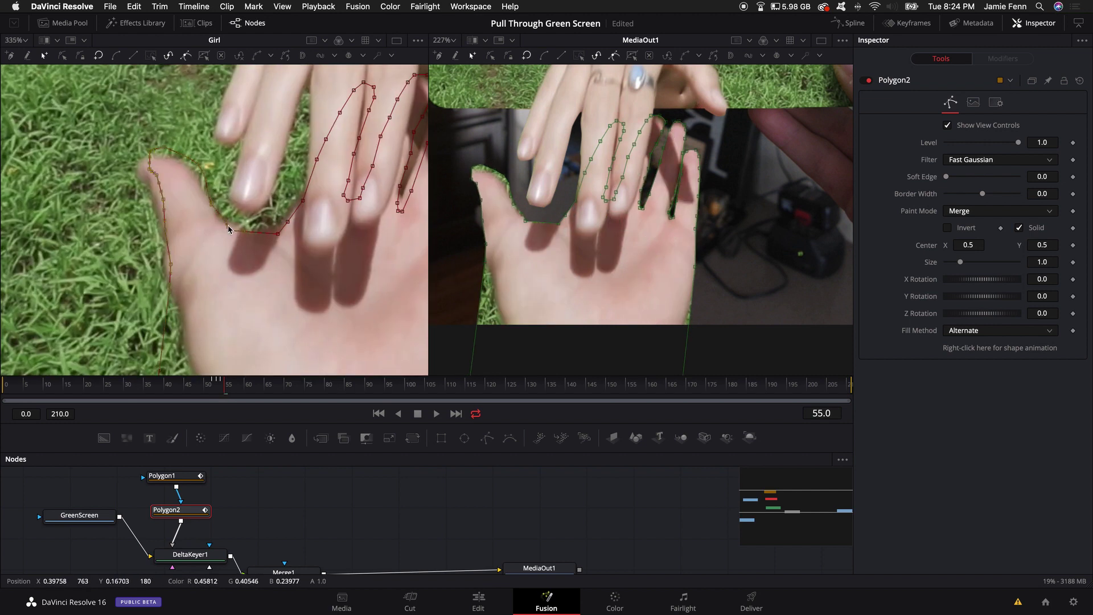
scroll(167, 236, "down", 7)
left_click_drag(228, 296, 245, 296)
scroll(337, 276, "up", 8)
left_click_drag(344, 276, 296, 247)
scroll(288, 157, "down", 5)
Step: On frame 56, reposition the Polygon2 mask over the joined hands and align its lower points with the wrist edges
key("Right")
key("super+a")
key("super+z")
left_click(206, 227)
scroll(171, 222, "down", 5)
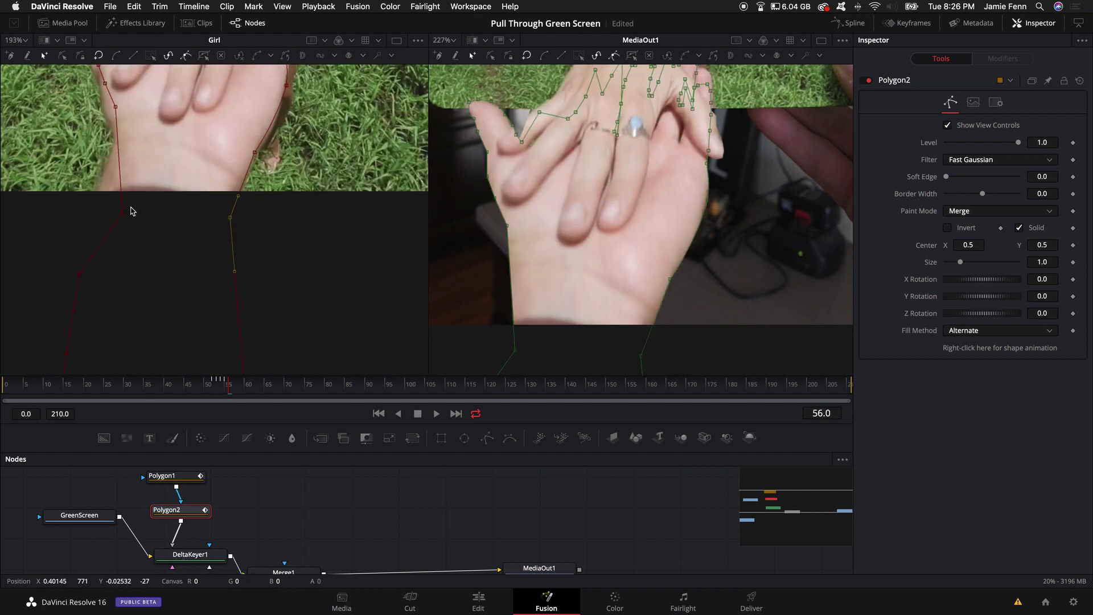
scroll(131, 213, "up", 2)
left_click_drag(122, 211, 113, 171)
scroll(112, 171, "up", 3)
scroll(566, 244, "down", 4)
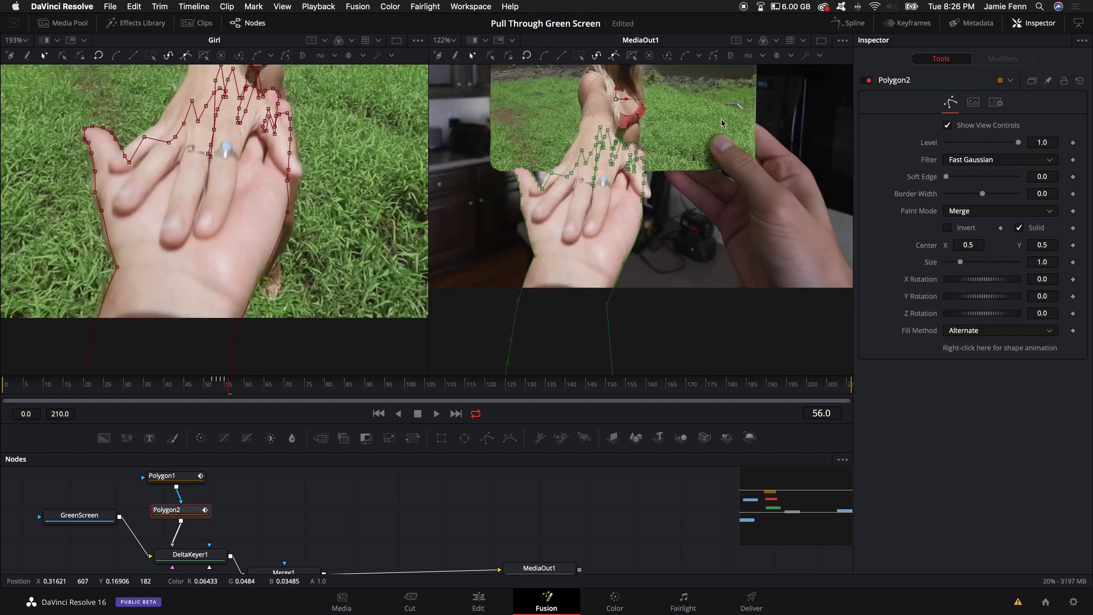
scroll(683, 230, "down", 2)
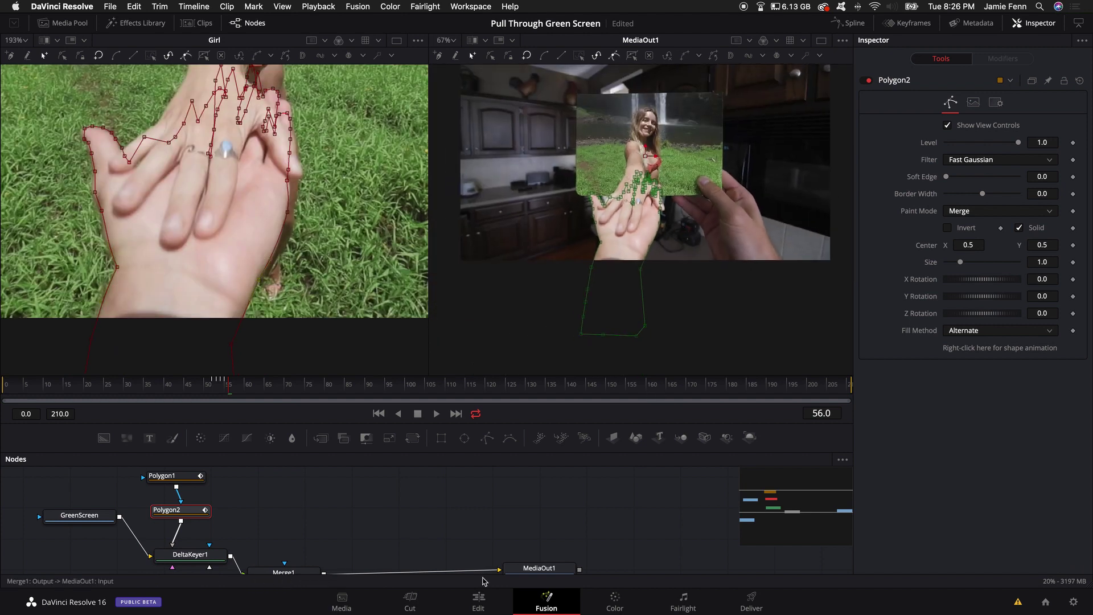
Step: Hide the mask outline by selecting MediaOut1 and step through frames 54 to 57 to check the hands against the card
left_click(546, 566)
key("Left")
key("Left")
key("Left")
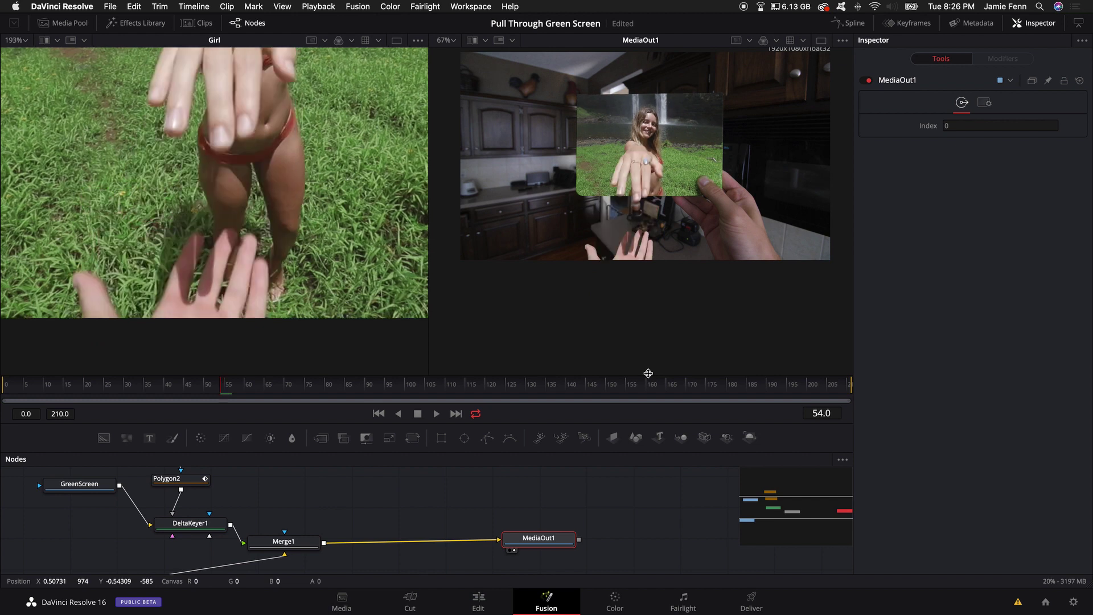
key("Right")
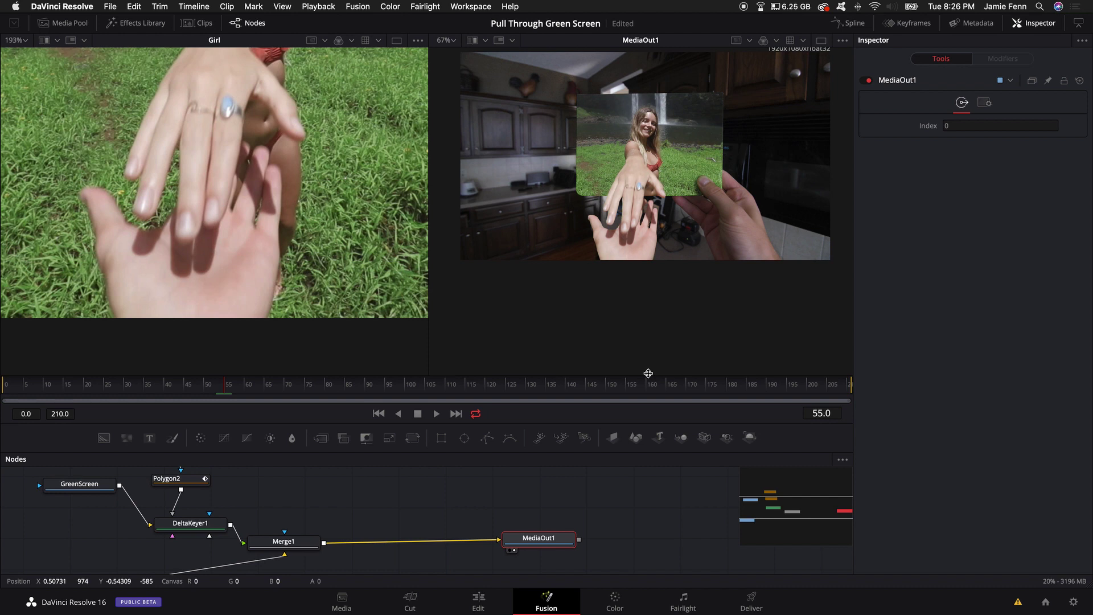
key("Right")
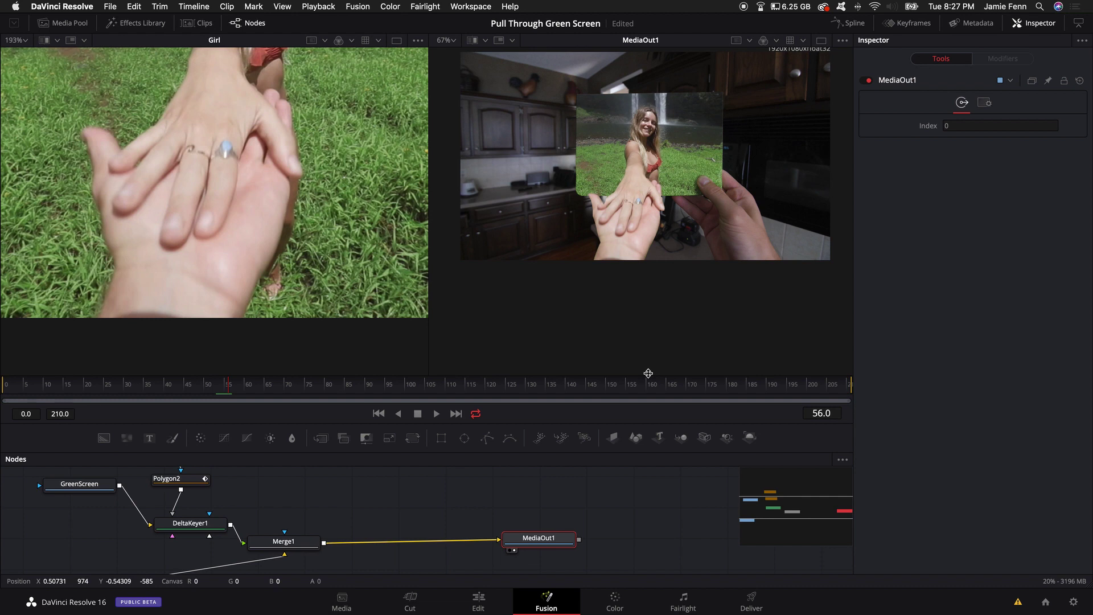
key("Right")
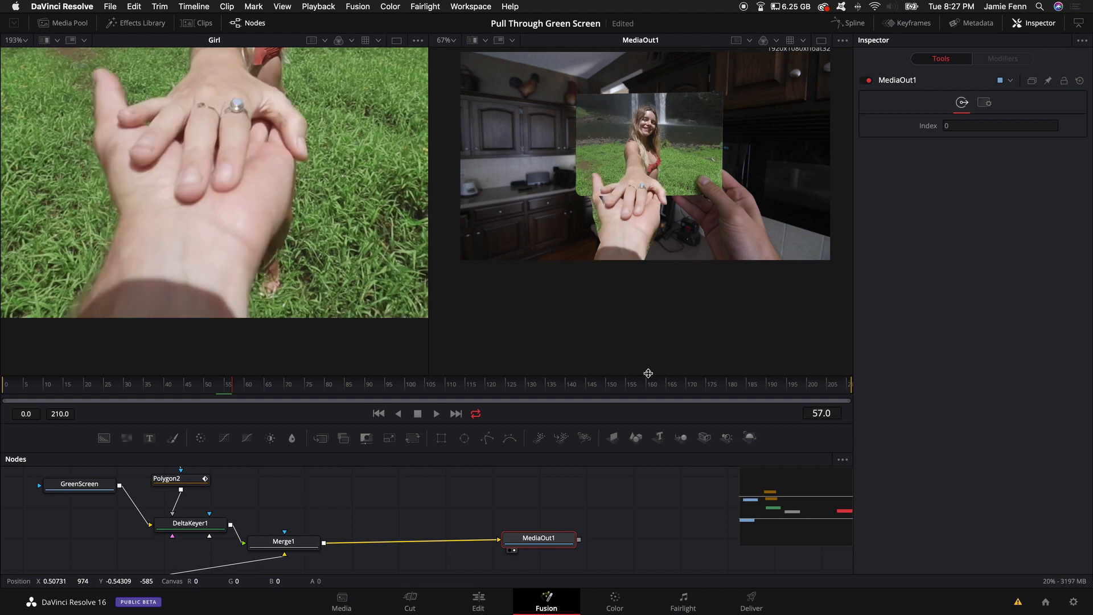
key("Left")
key("Left")
key("Right")
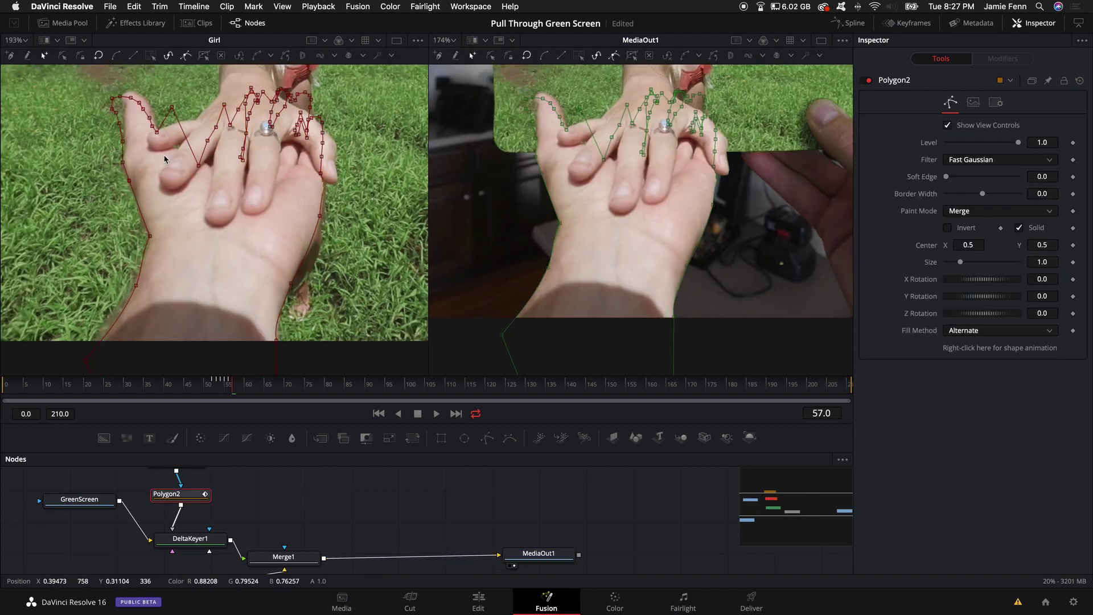
Step: Continue frame by frame from 57 to 80, fitting the Polygon2 mask around the clasped hands and forearm
key("Right")
key("Right")
key("Right")
key("Right")
key("Right")
key("Right")
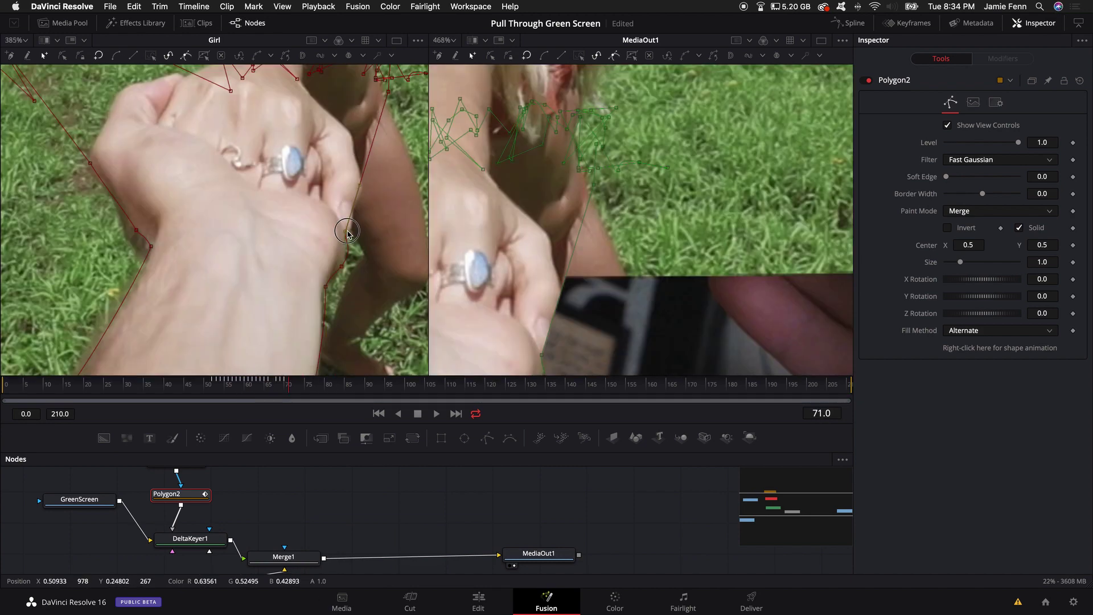
key("Right")
key("Right")
key("Right")
key("Right")
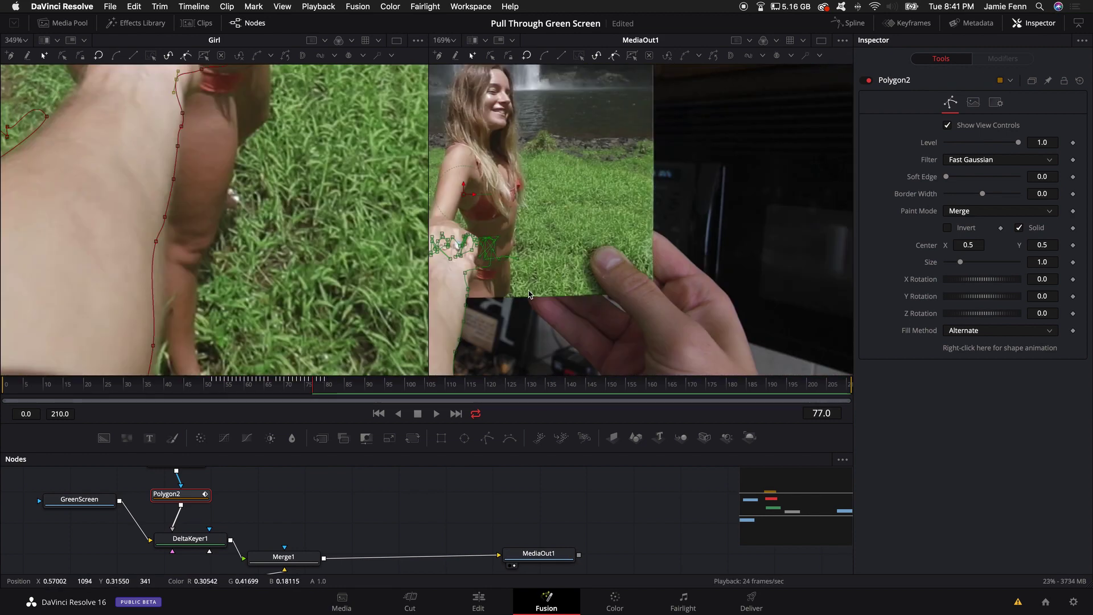
Step: Examine the full composite on frame 77 in the MediaOut1 viewer, first with the mask outline and then without it
scroll(529, 295, "down", 5)
scroll(521, 296, "up", 3)
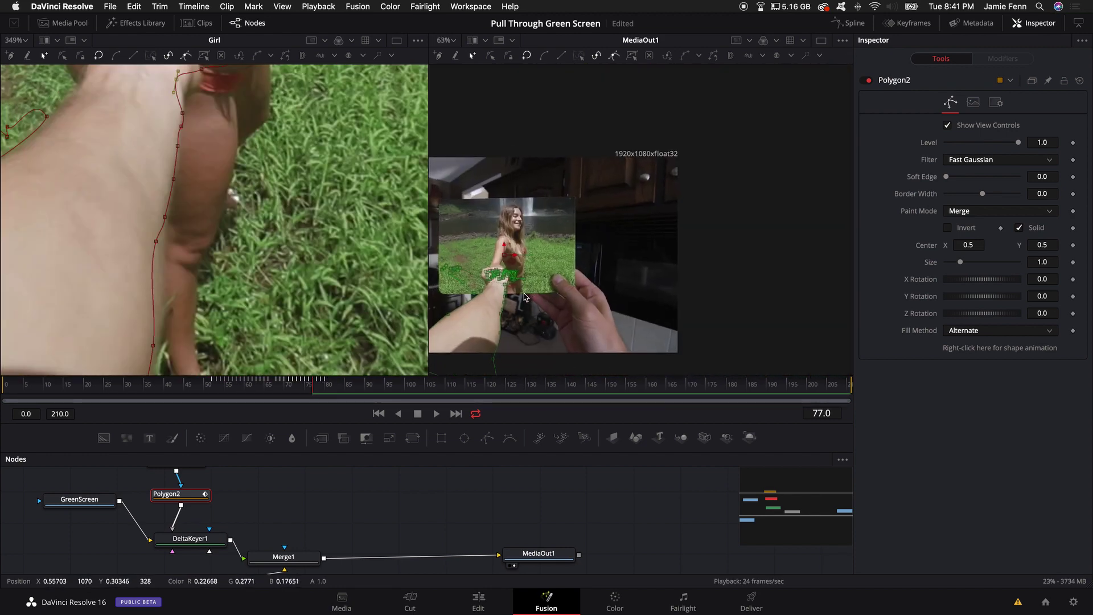
scroll(520, 299, "left", 5)
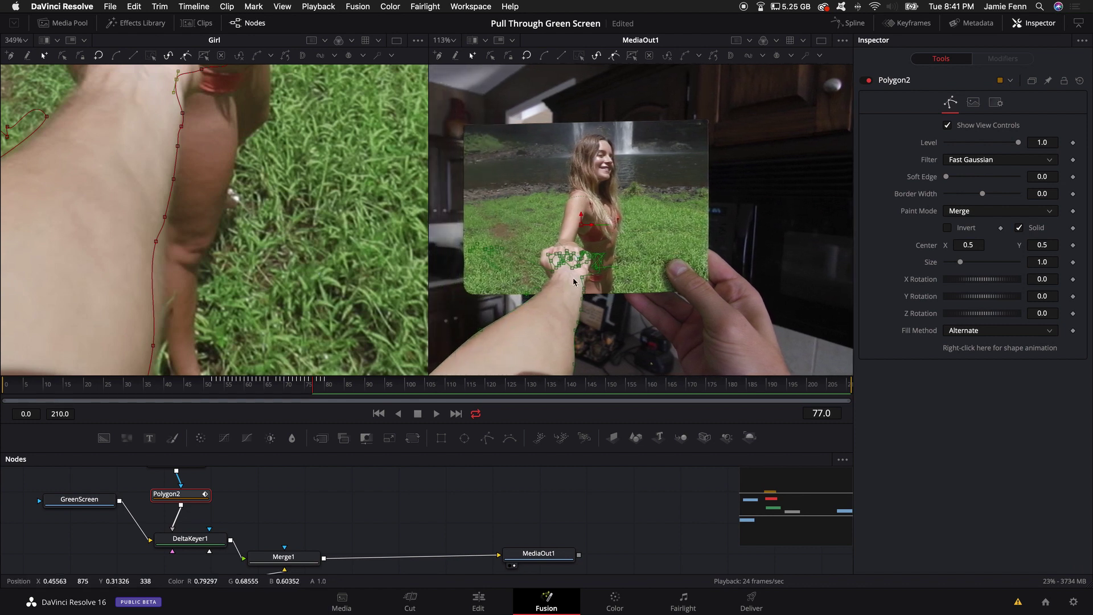
scroll(557, 290, "down", 3)
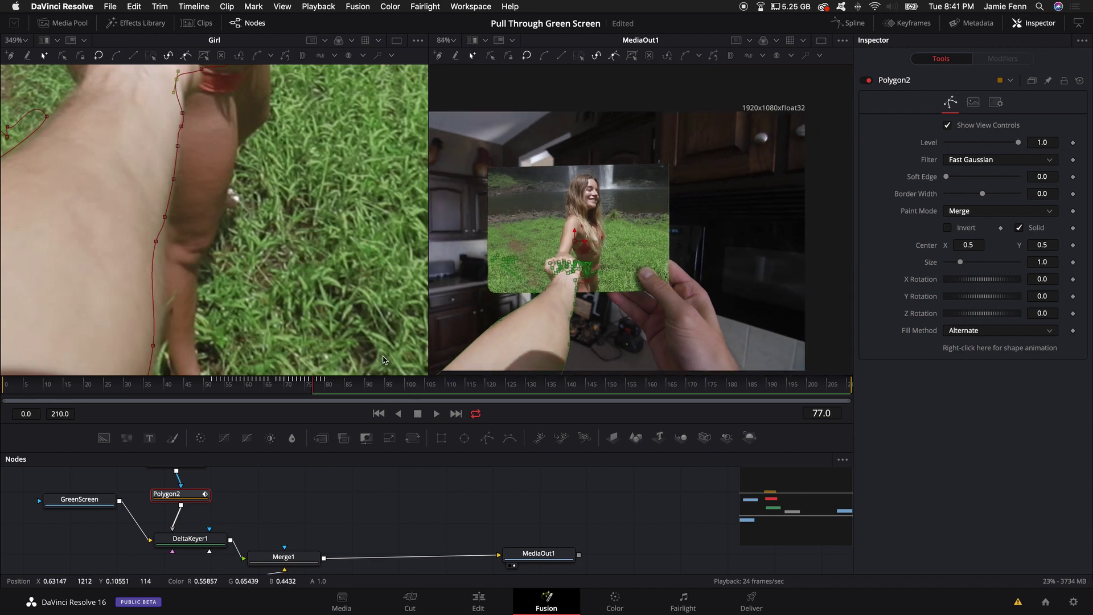
left_click(523, 555)
scroll(523, 555, "down", 1)
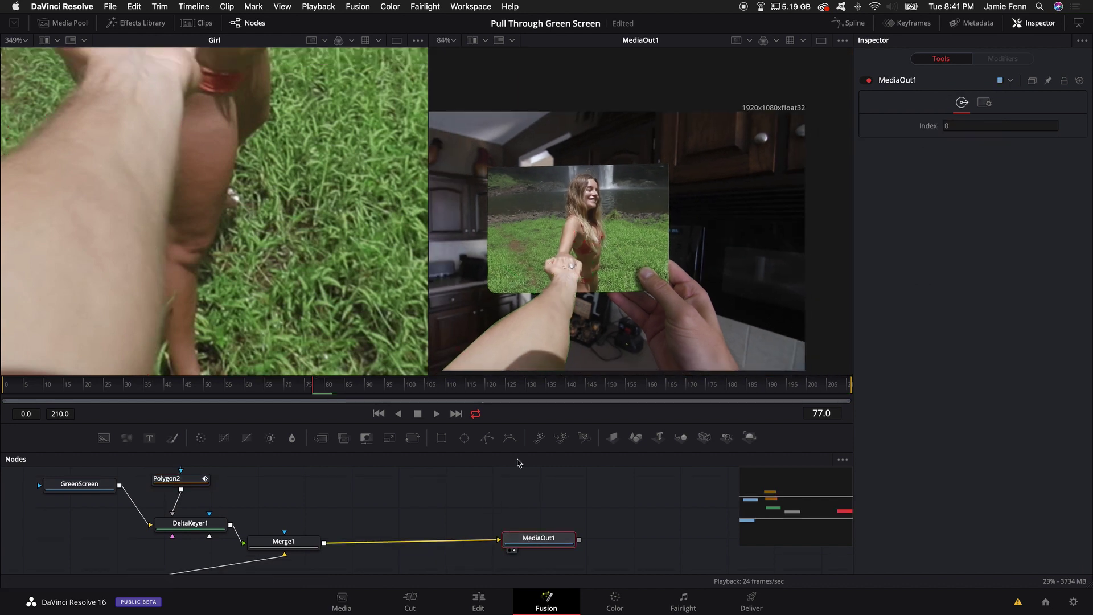
Step: Play the composite from frame 0 to review the masked hands, then return to frame 65
key("space")
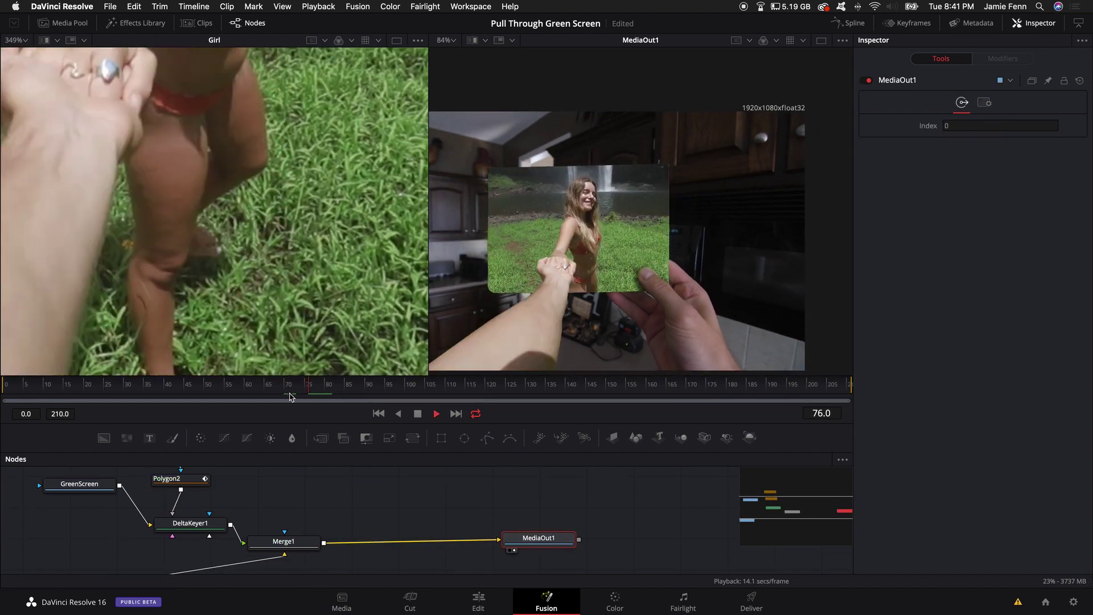
key("space")
left_click_drag(342, 386, 6, 388)
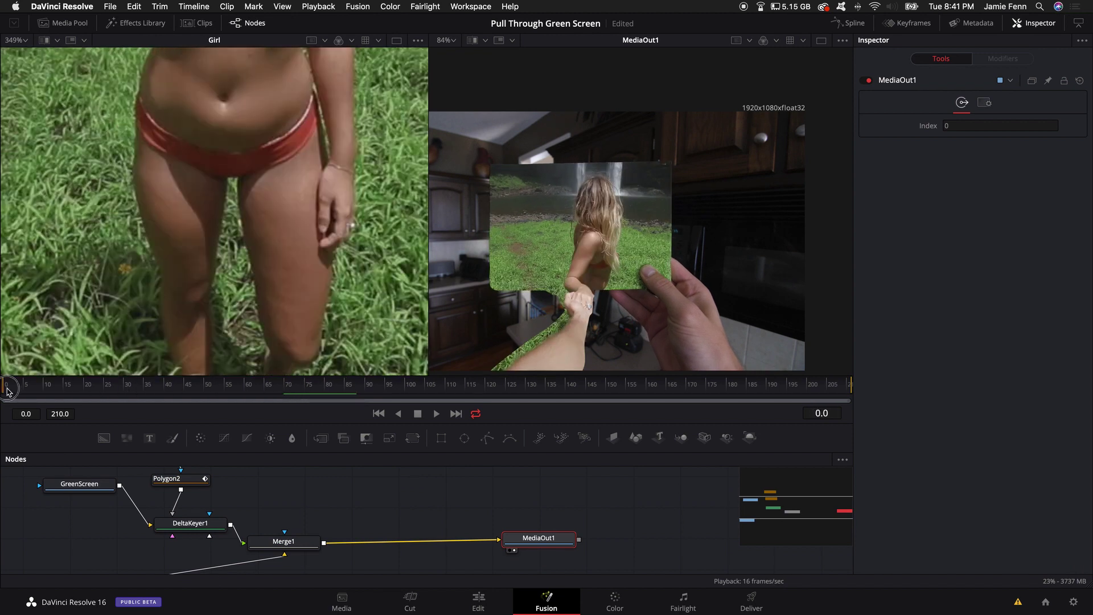
key("space")
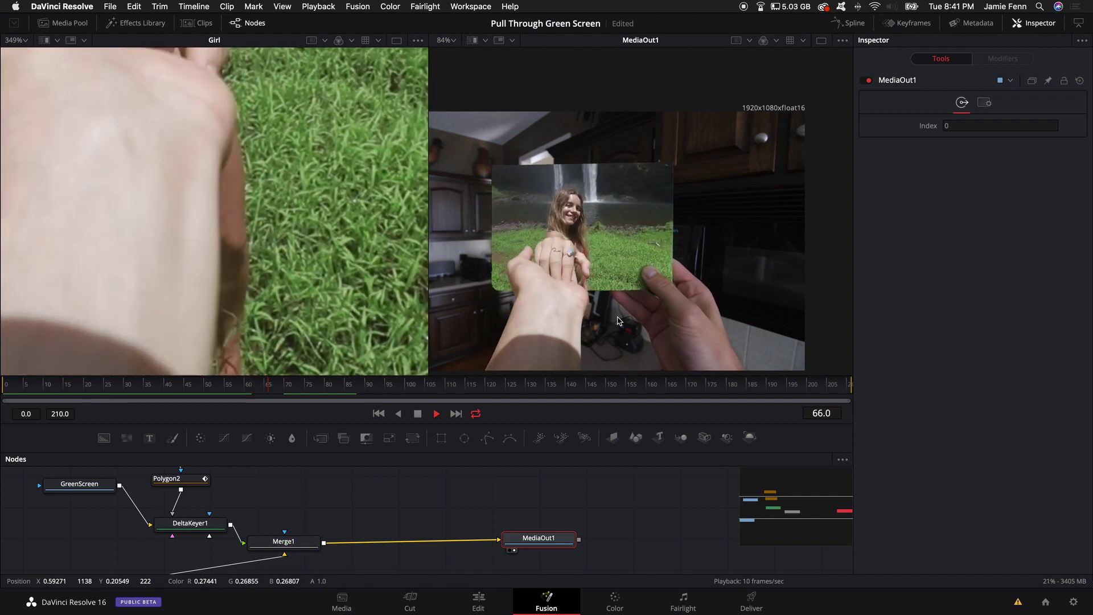
left_click(348, 388)
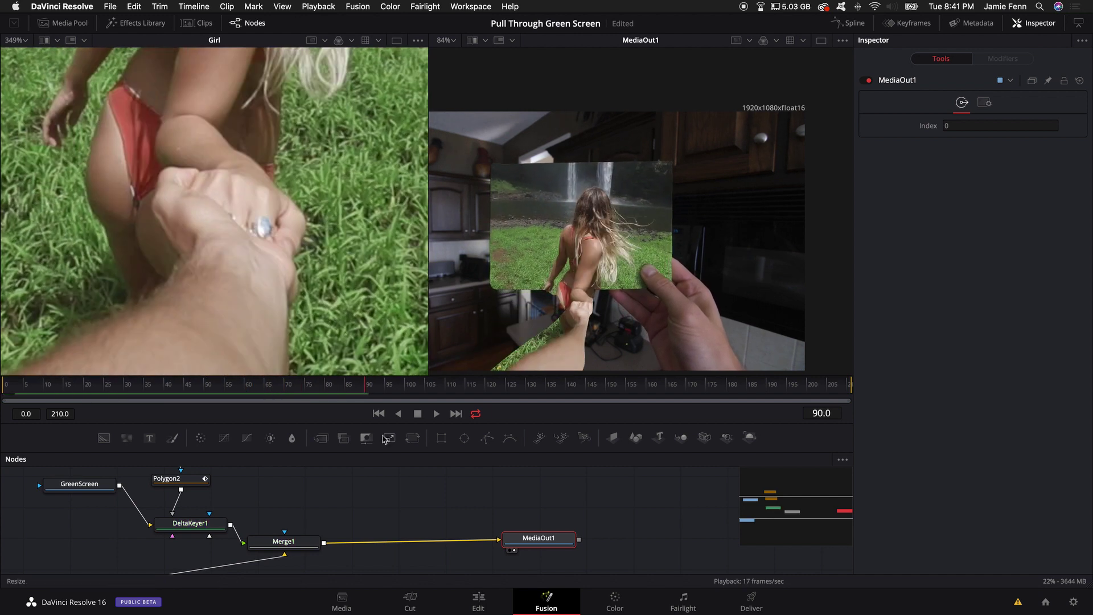
left_click_drag(349, 387, 265, 387)
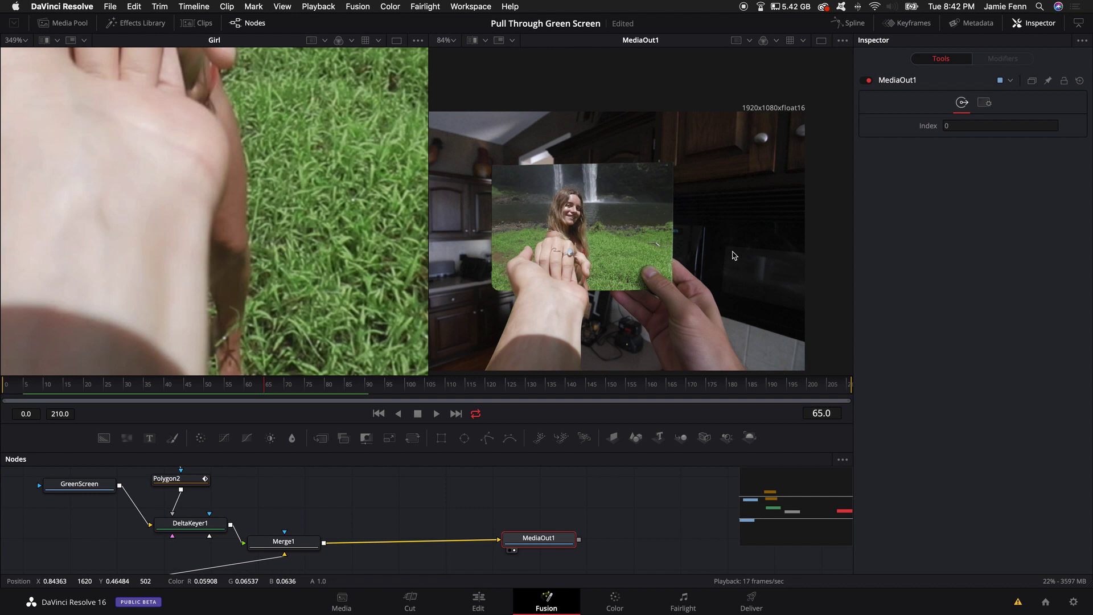
Step: Enlarge the node graph area and move GreenScreen, DeltaKeyer1 and both polygon nodes together to make room before Merge1
scroll(249, 535, "up", 2)
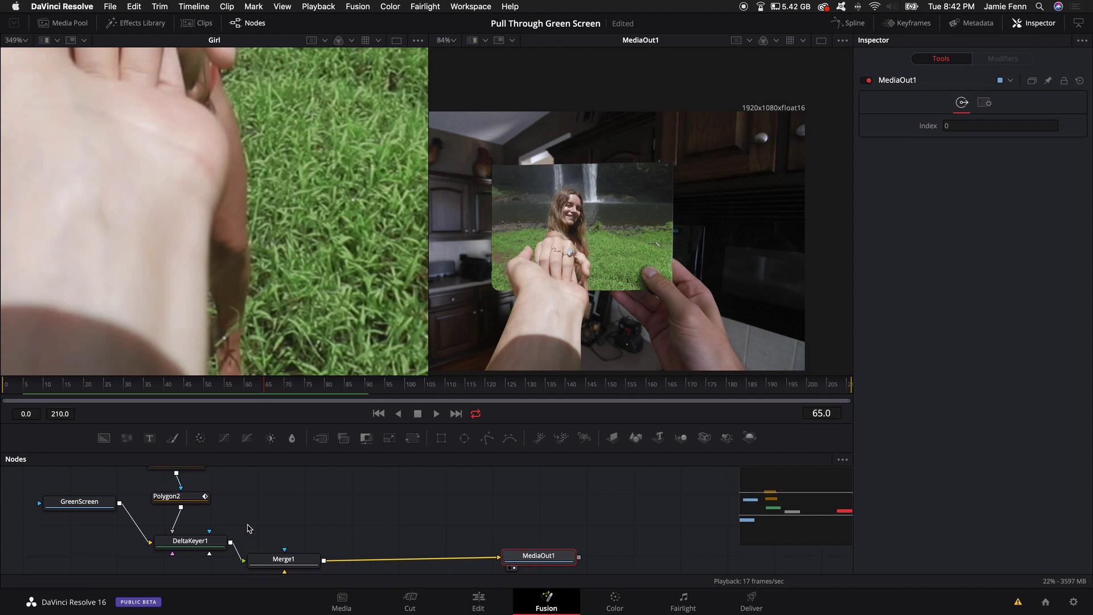
left_click_drag(205, 558, 86, 466)
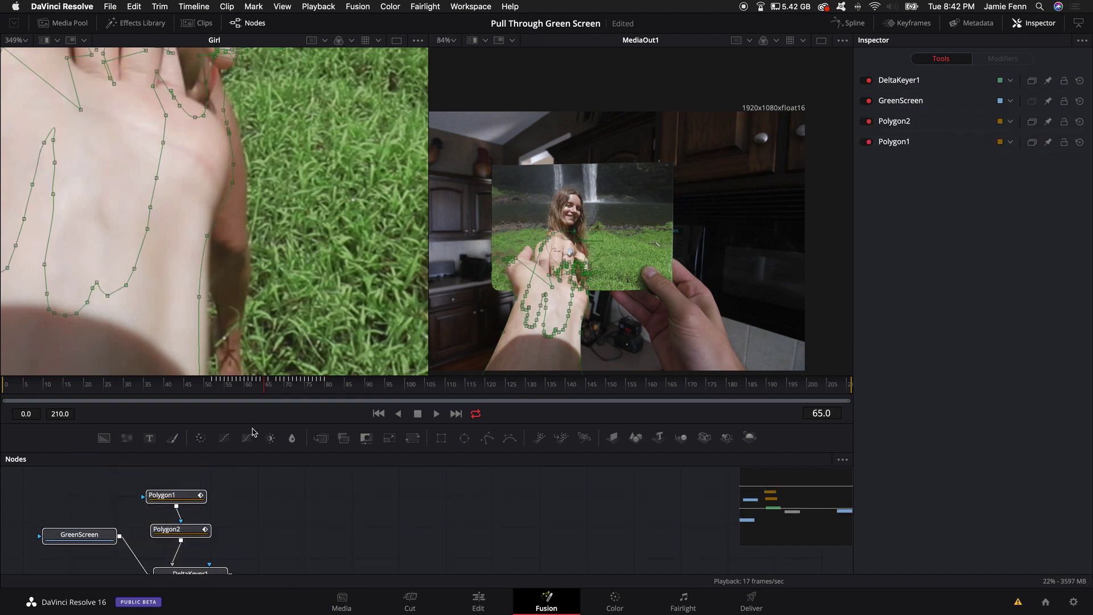
left_click_drag(270, 363, 268, 320)
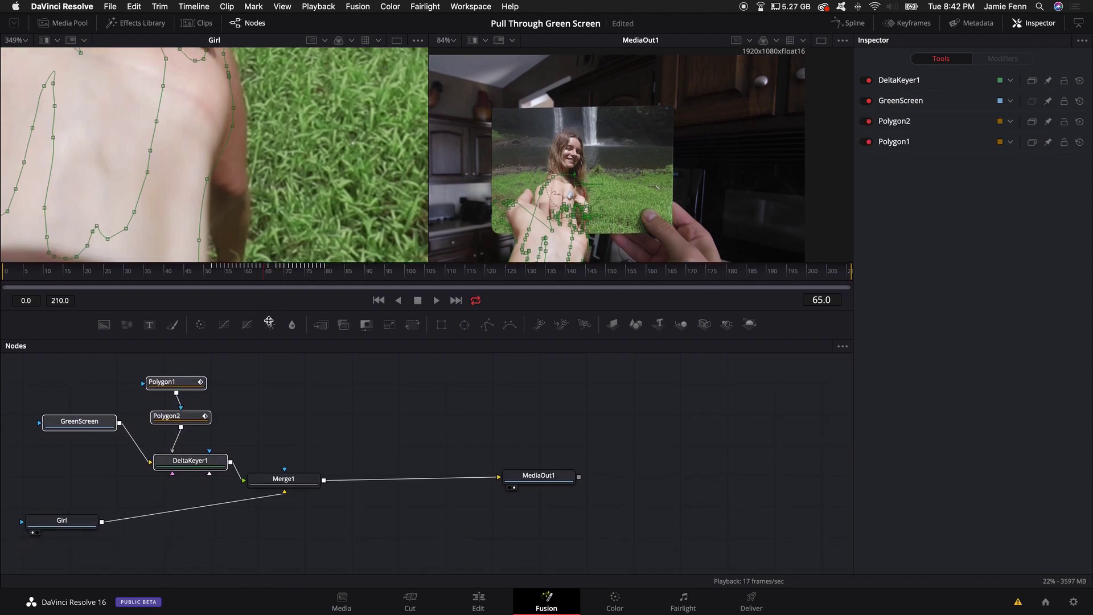
left_click_drag(210, 466, 238, 427)
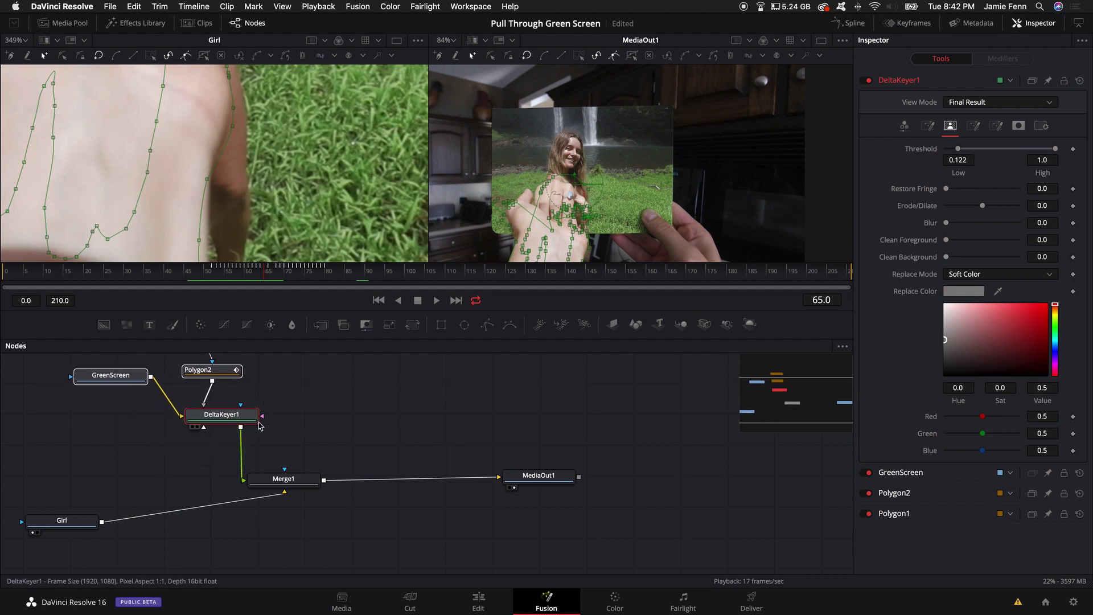
Step: Insert a Transform node between DeltaKeyer1 and Merge1, and shift Merge1 slightly away from it
key("shift+space")
type("delta")
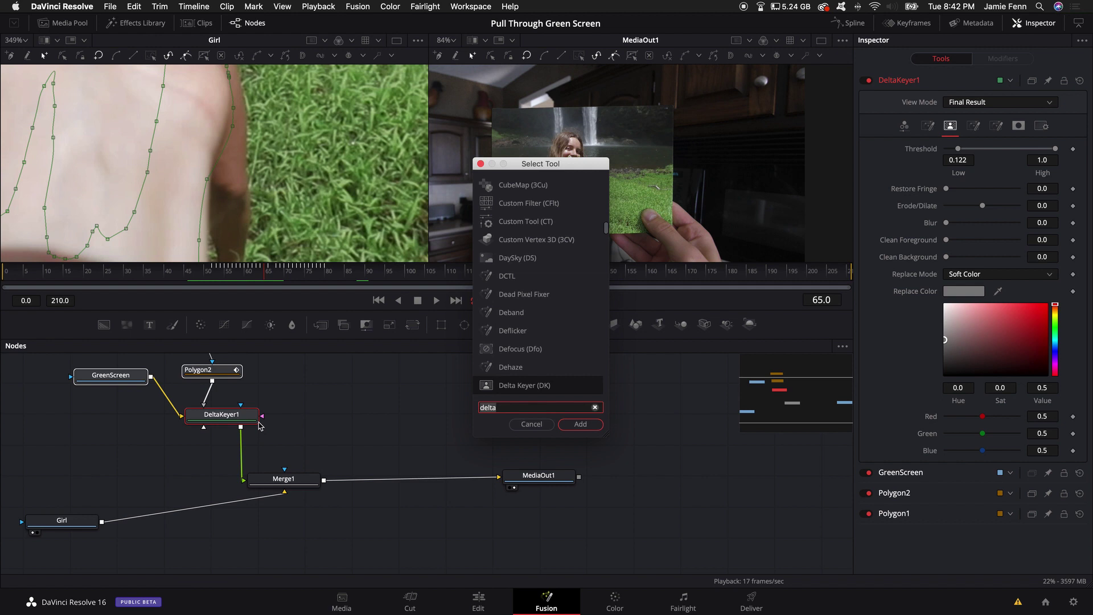
type("tran")
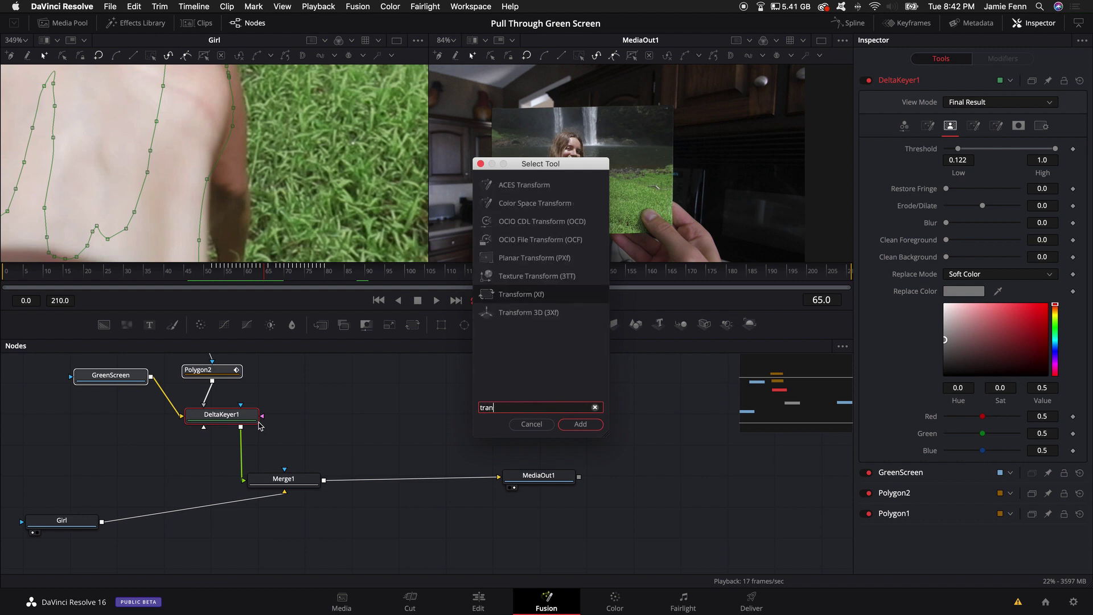
key("Return")
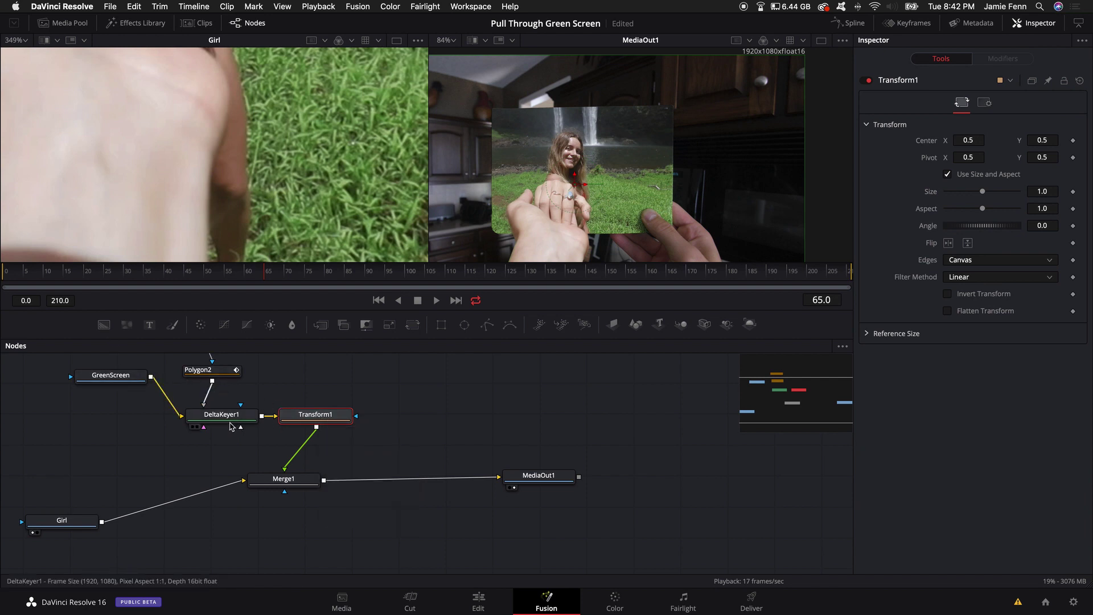
scroll(237, 450, "up", 3)
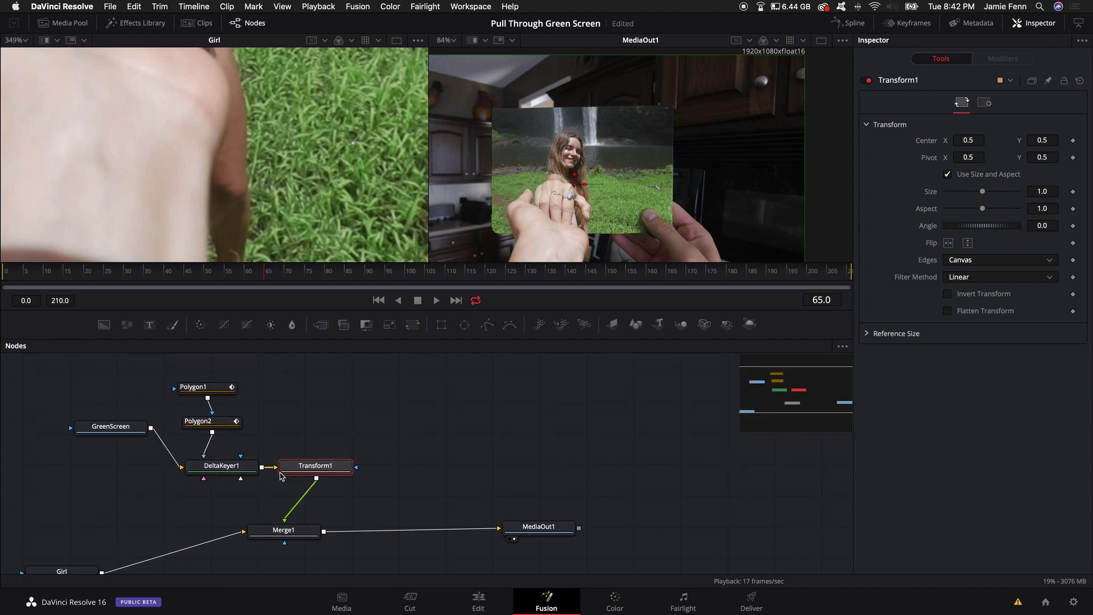
scroll(280, 476, "down", 2)
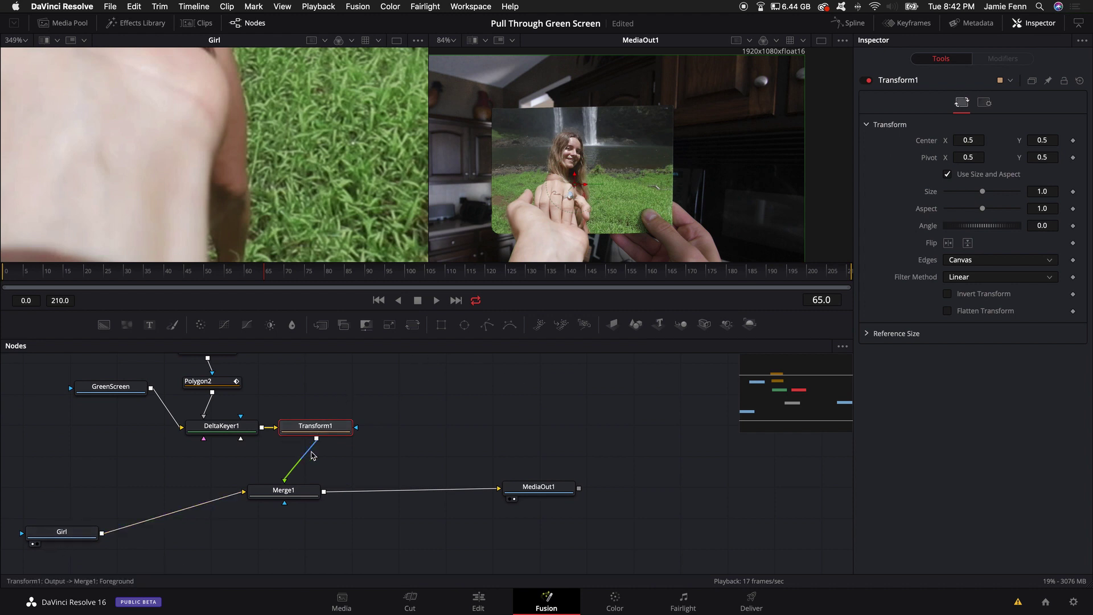
left_click_drag(303, 494, 308, 502)
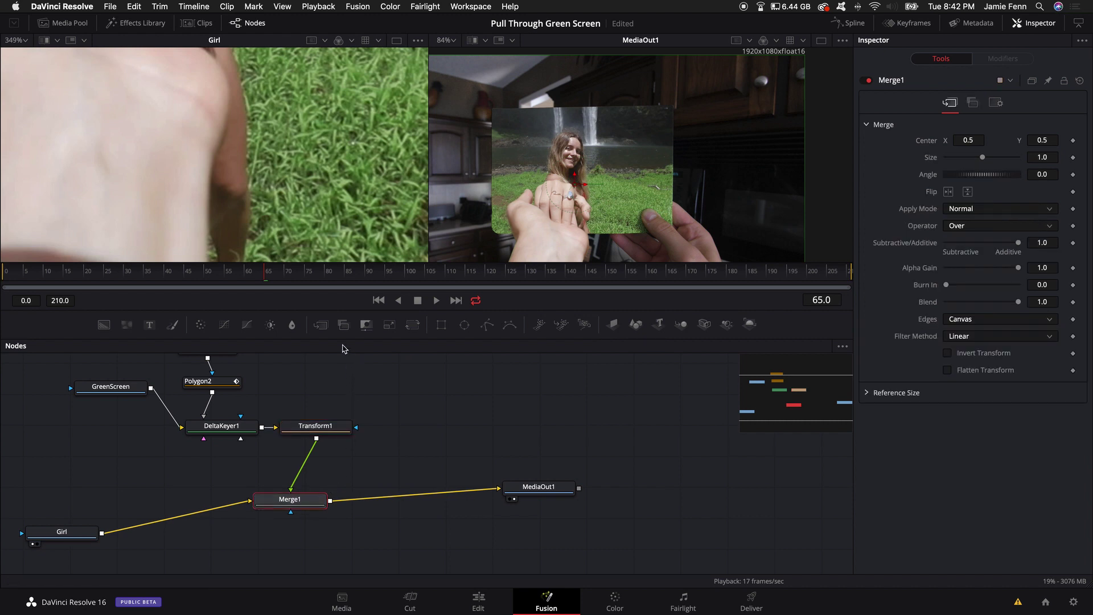
Step: On frame 64, add a keyframe to Transform1's Size at 1.0
left_click_drag(351, 275, 230, 280)
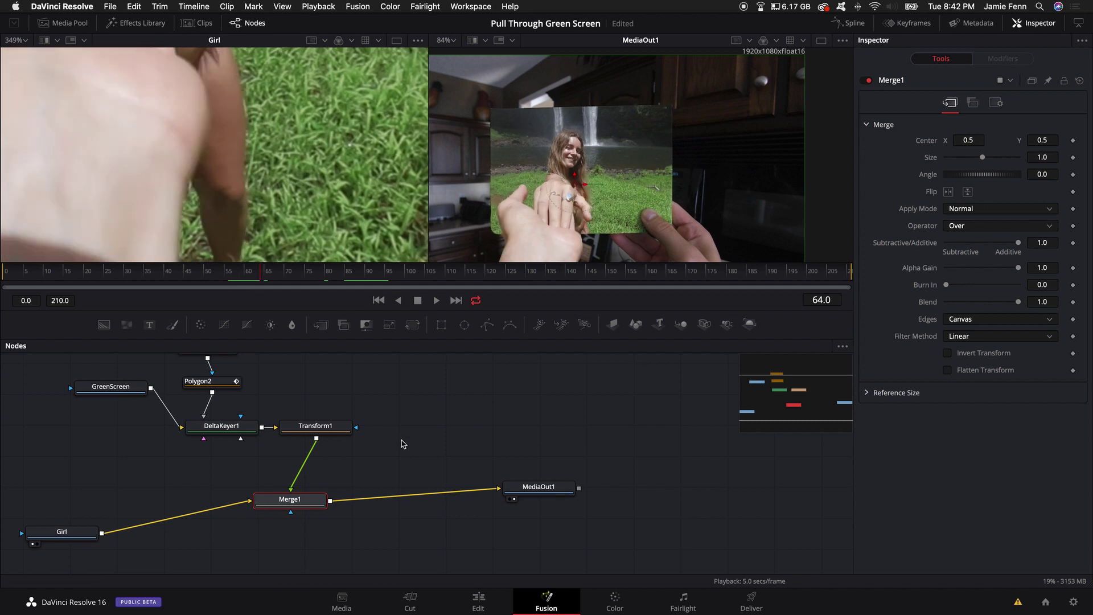
left_click(315, 426)
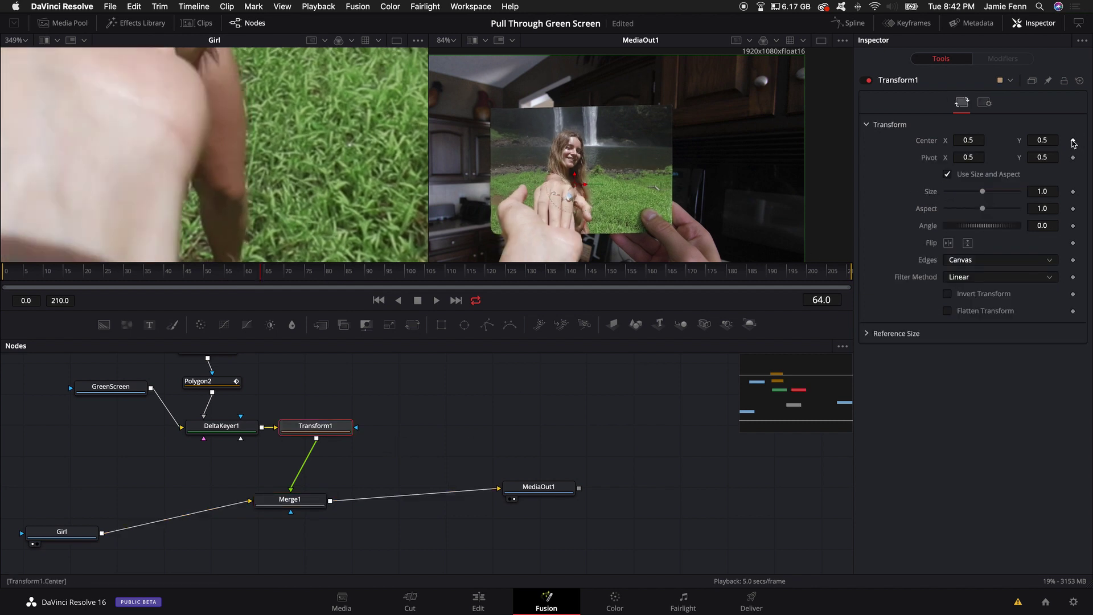
left_click(1073, 192)
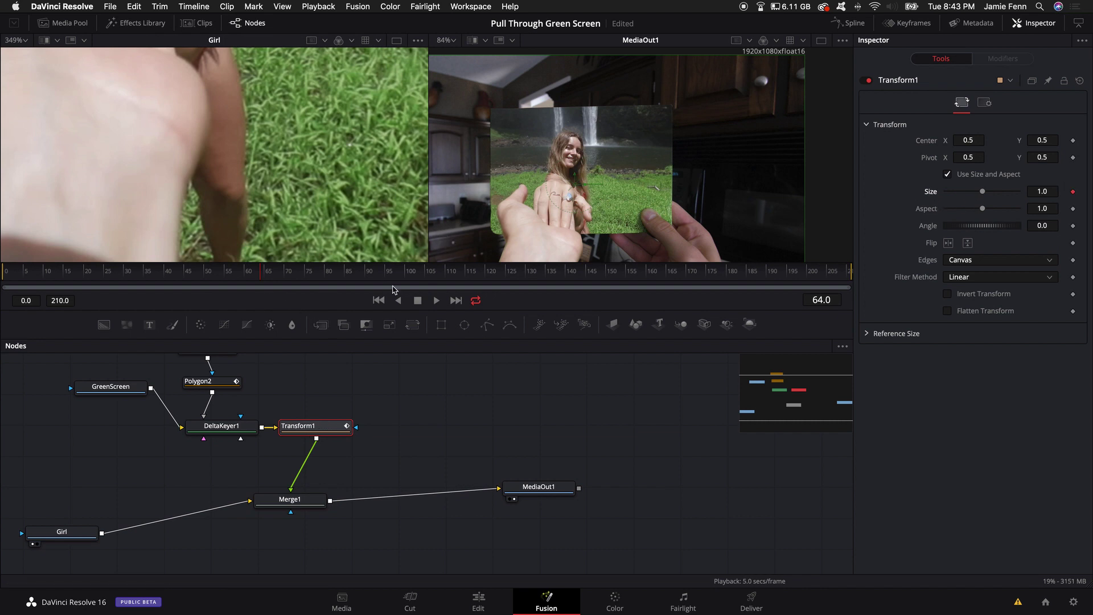
Step: On frame 80, set Transform1's Size to 3.73 and step back through the frames to check the zoom
key("space")
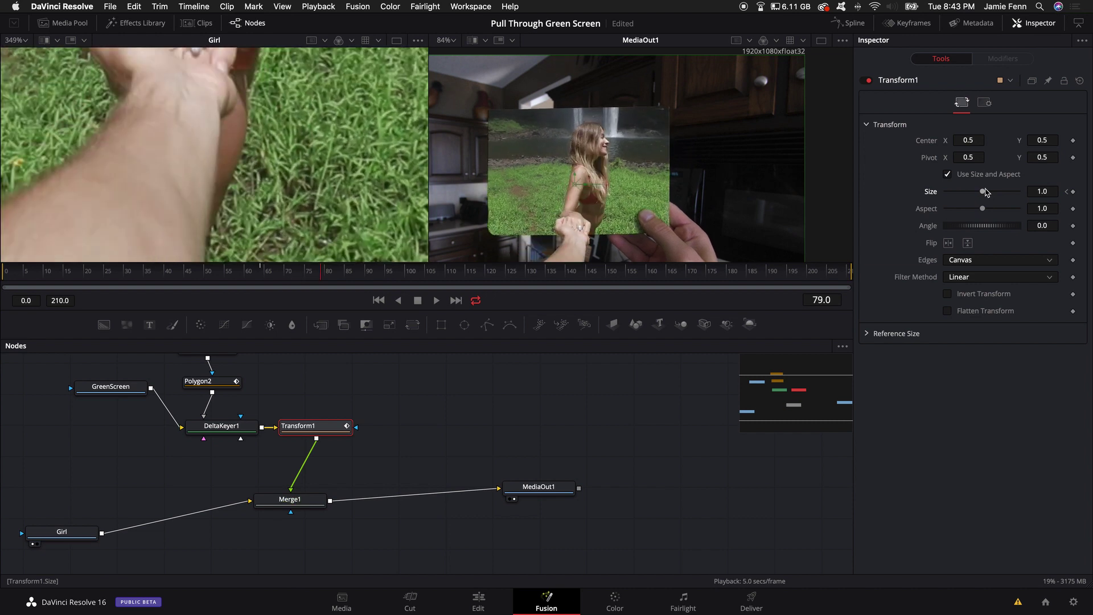
left_click_drag(983, 193, 1004, 194)
key("Left")
key("Left")
key("Left")
key("Left")
key("Left")
key("Left")
key("Left")
key("Left")
key("Left")
key("Left")
key("Left")
key("Left")
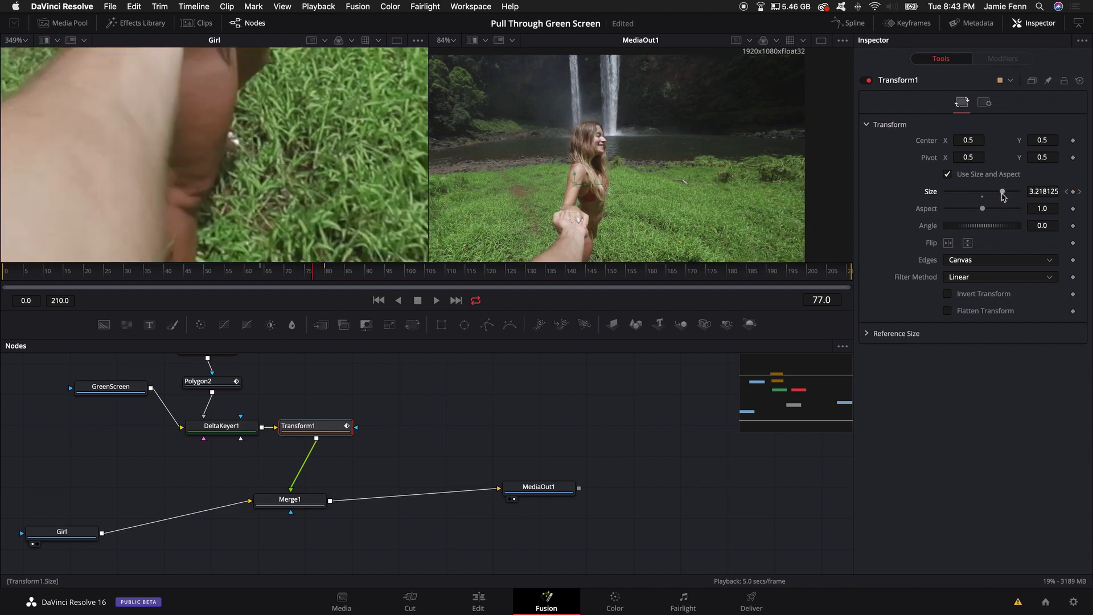
key("Left")
key("Left")
key("Left")
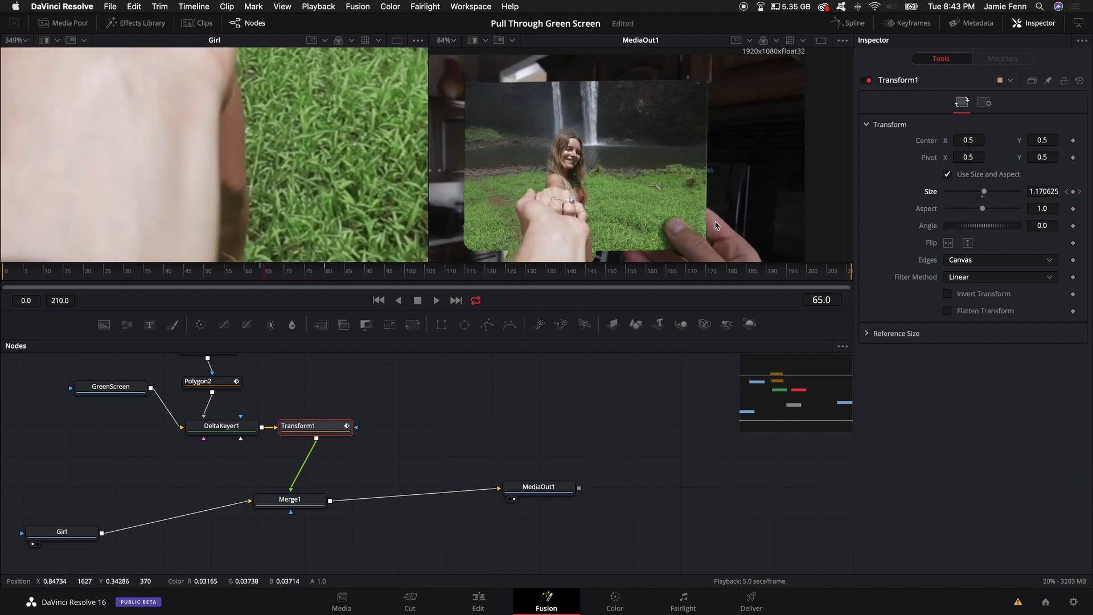
Step: Zoom the output viewer out to the full frame and play the composite to review the scale-up
scroll(629, 230, "down", 3)
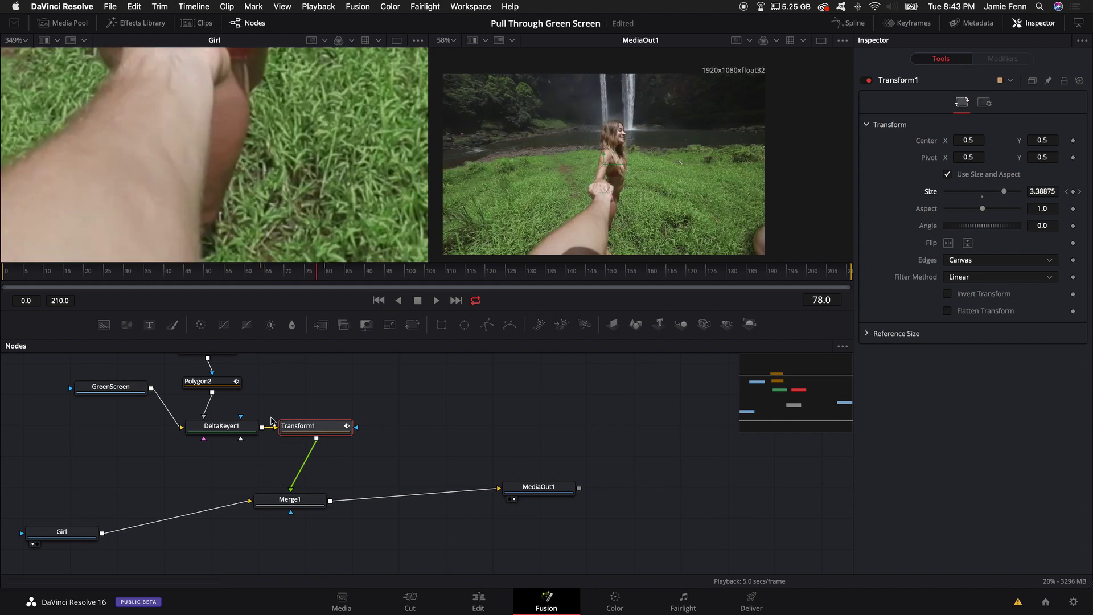
scroll(268, 421, "up", 3)
left_click_drag(313, 272, 212, 279)
key("space")
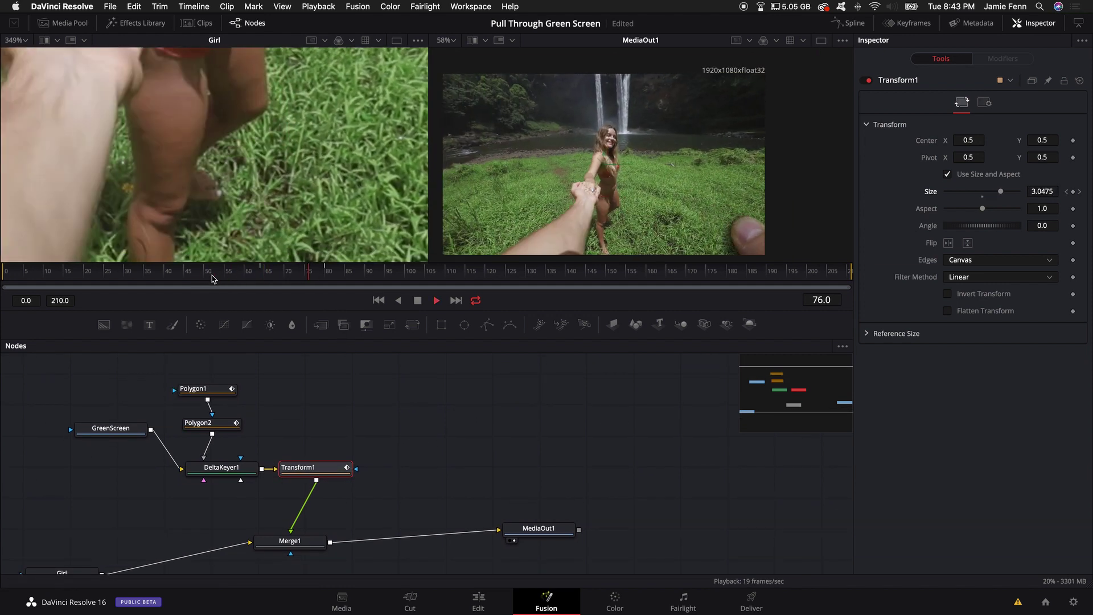
key("space")
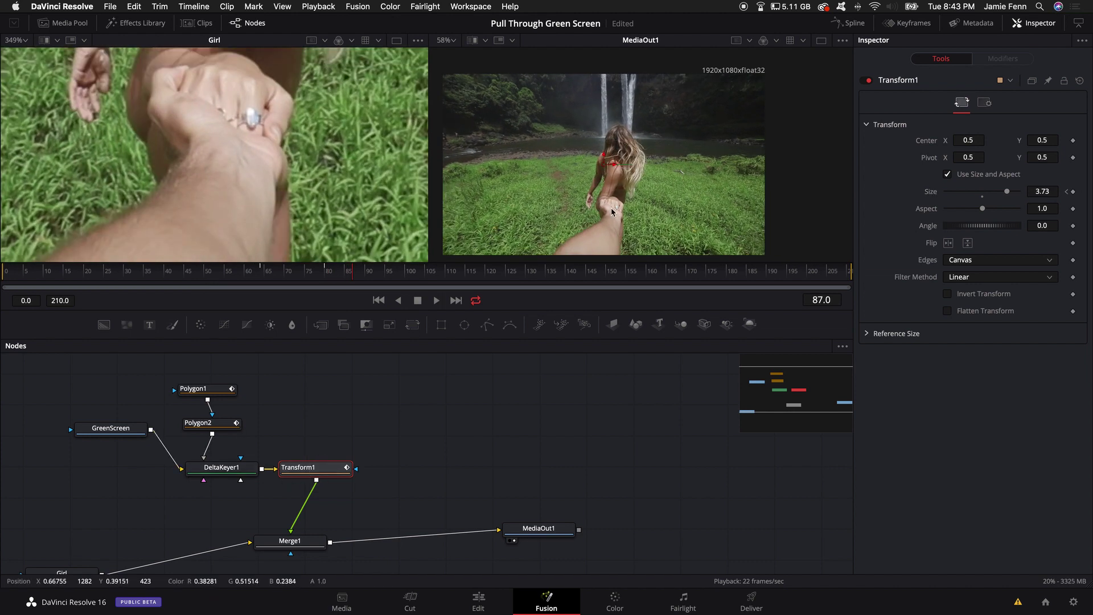
Step: Open the spline editor with Transform1's Size curve and bend both keyframe handles into a smooth S-shaped ease
left_click(853, 23)
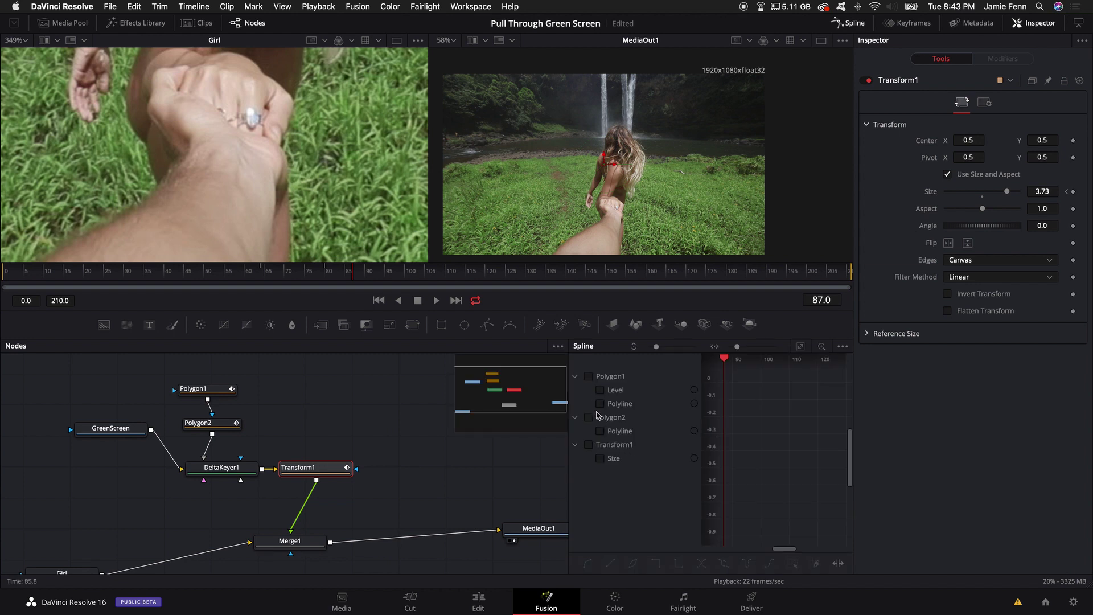
left_click(599, 458)
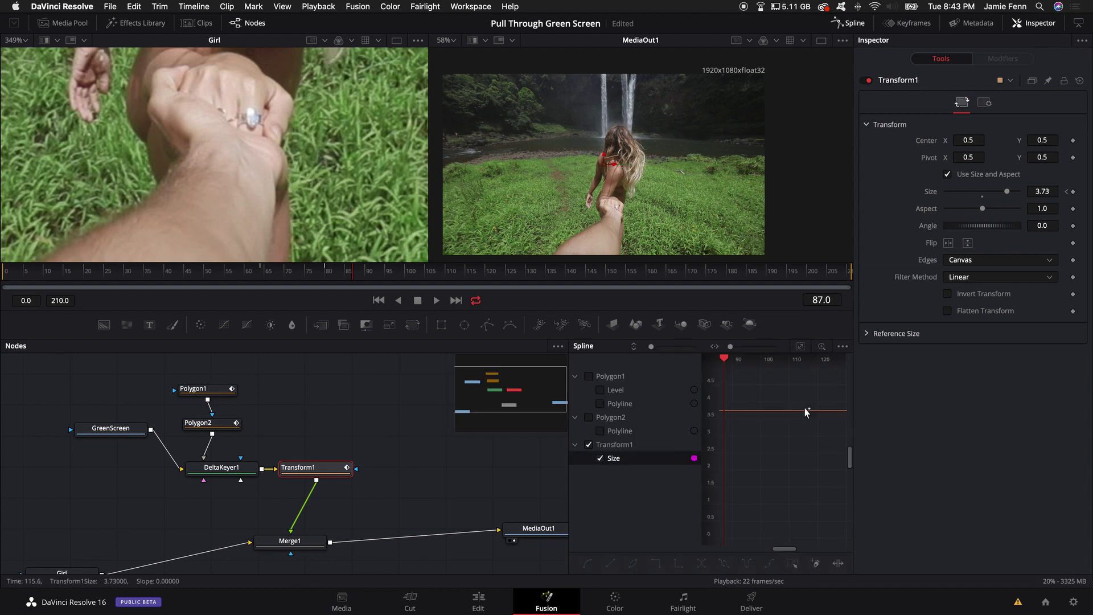
left_click_drag(348, 277, 264, 276)
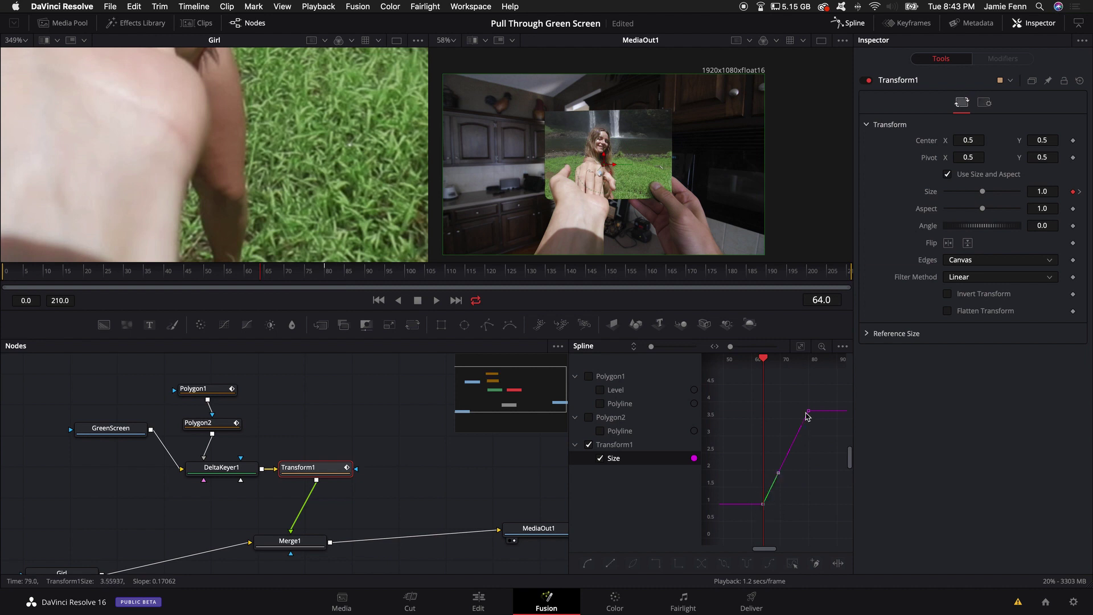
left_click_drag(777, 473, 800, 508)
left_click_drag(793, 443, 774, 418)
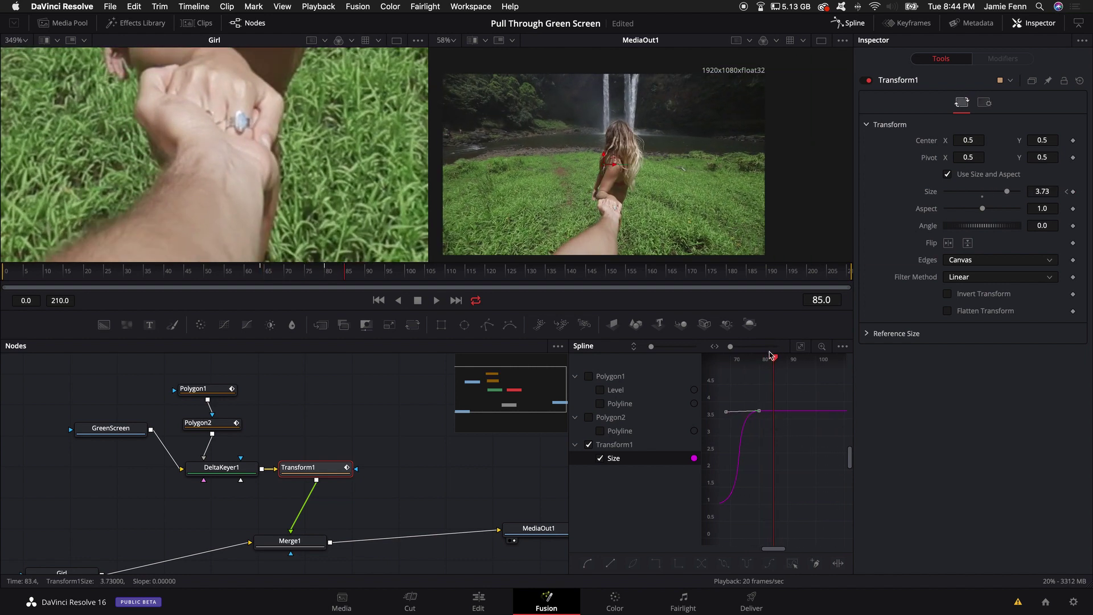
Step: Replay the transition from before the first Size keyframe to review the eased zoom
left_click_drag(770, 356, 706, 374)
key("space")
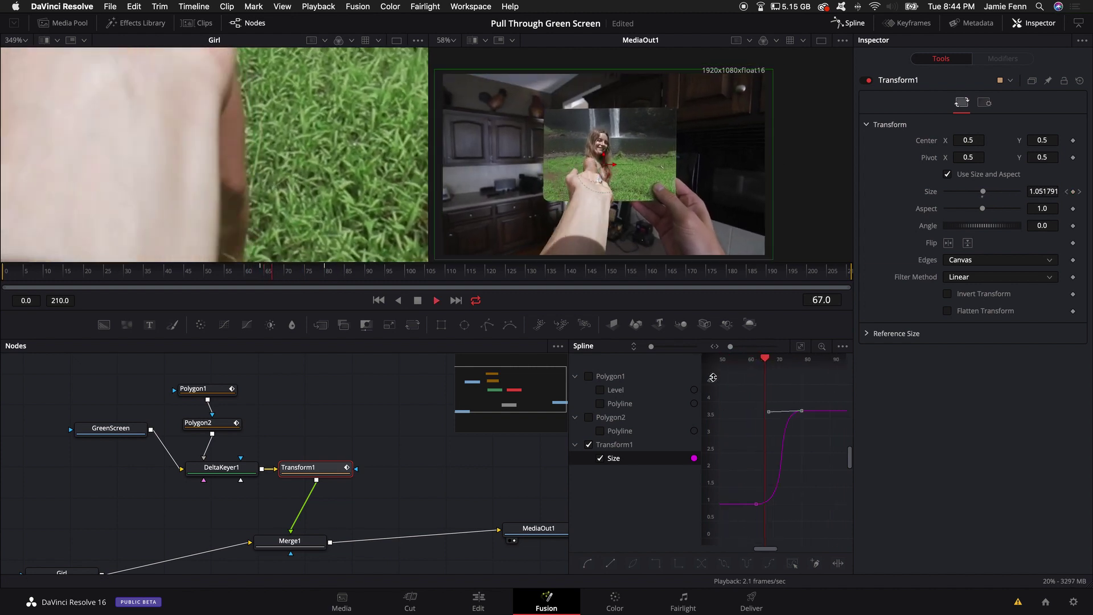
key("space")
scroll(751, 391, "left", 3)
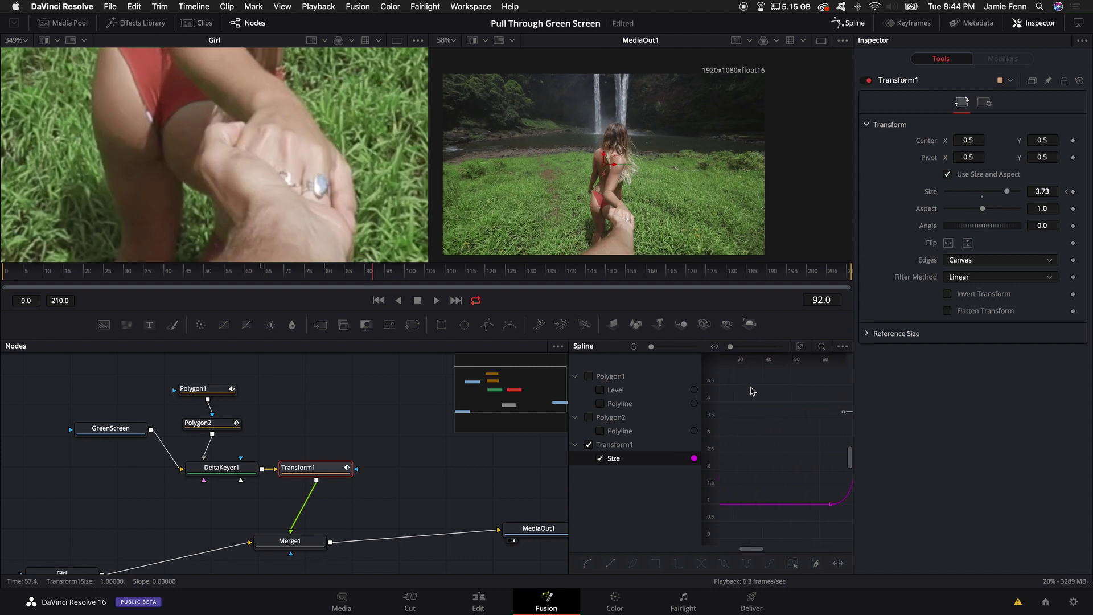
key("space")
key("space")
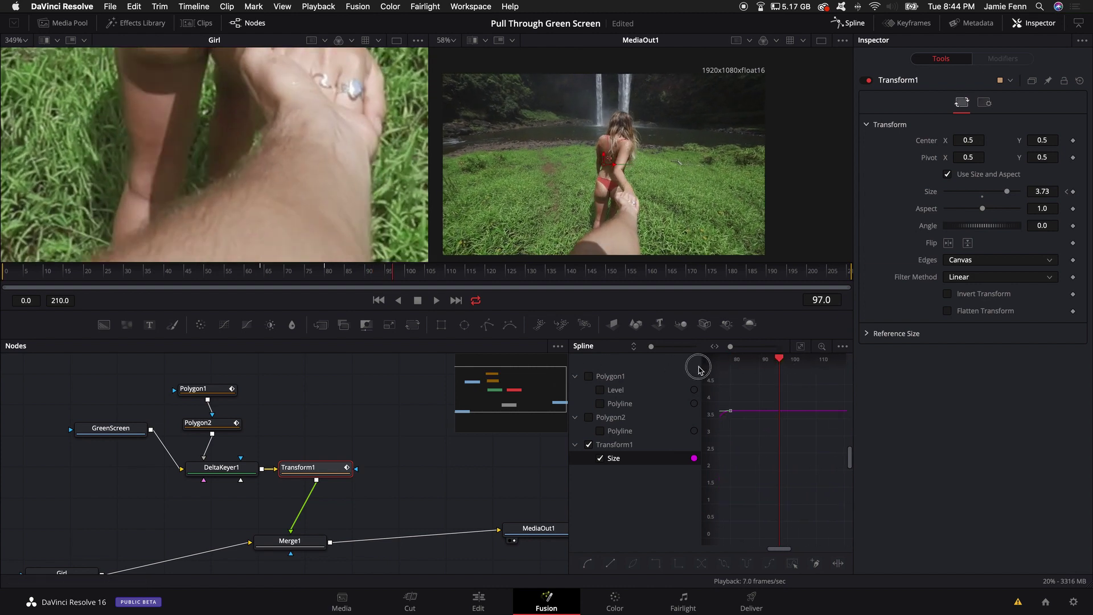
Step: Widen the spline editor and replay the transition, stopping on frame 71 inside the zoom
left_click_drag(569, 471, 464, 471)
scroll(670, 451, "left", 5)
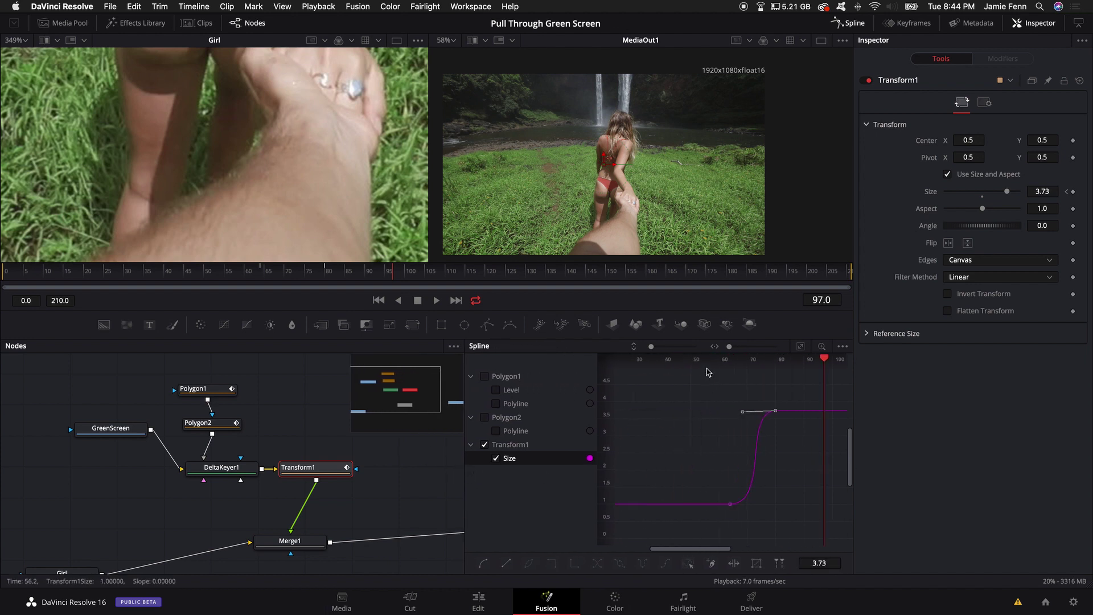
left_click_drag(707, 361, 686, 360)
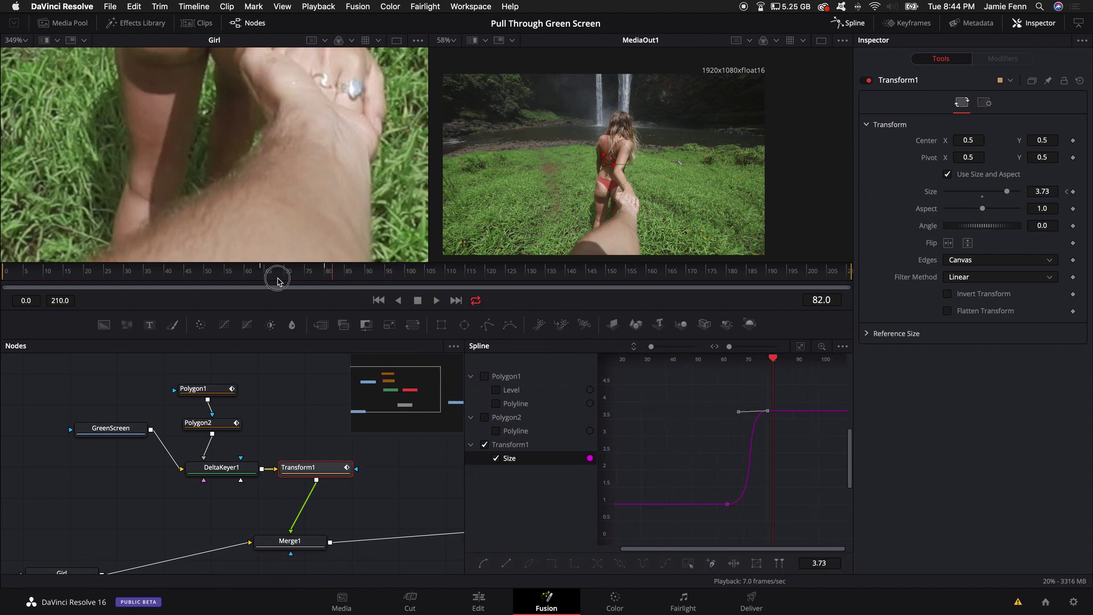
left_click(140, 286)
key("space")
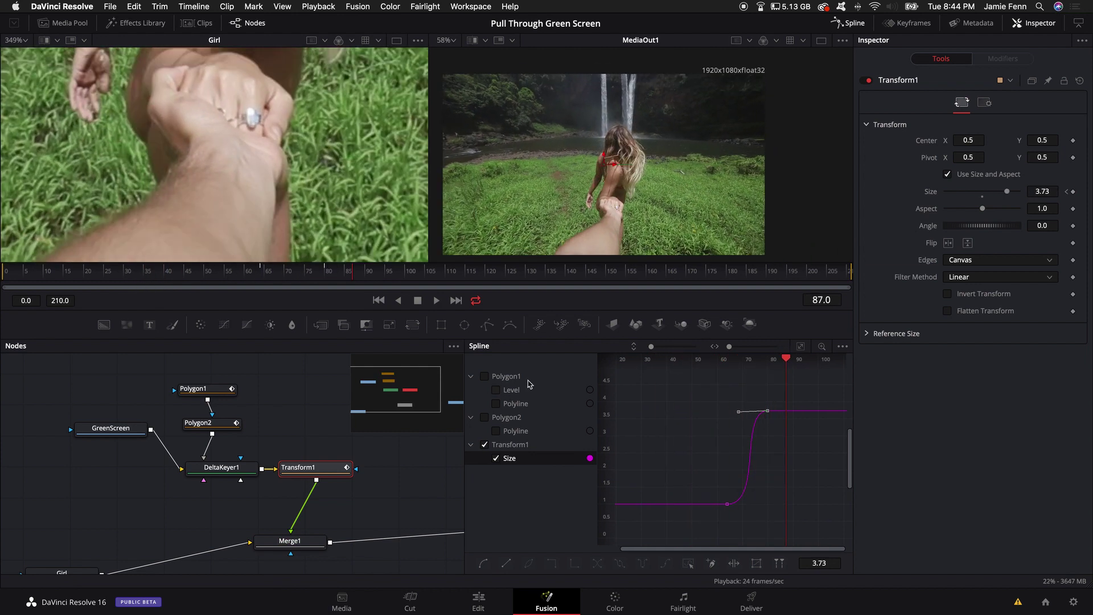
key("space")
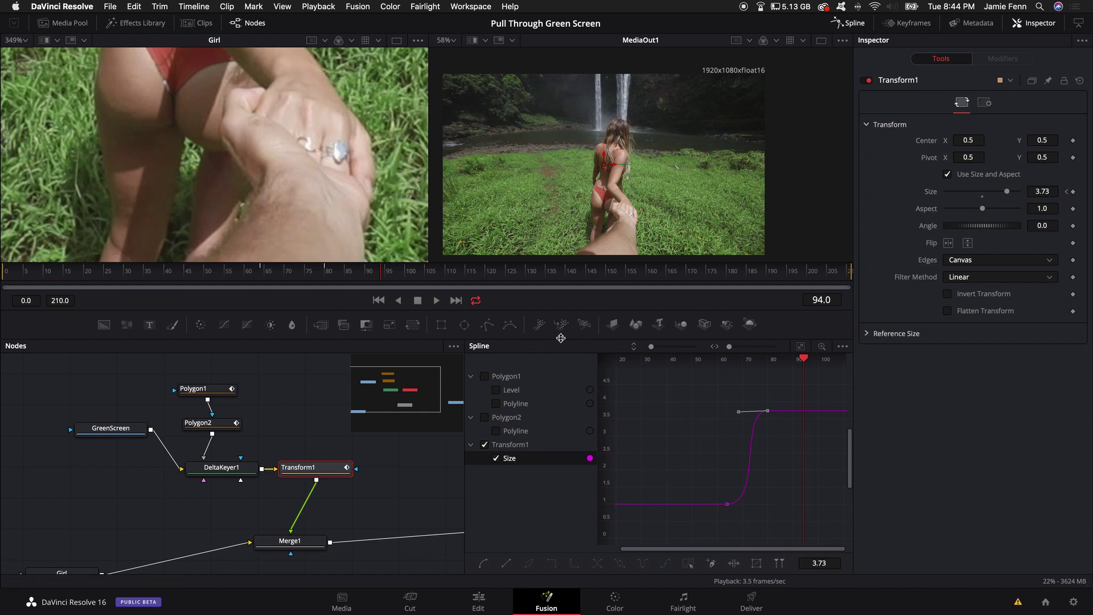
left_click_drag(328, 279, 217, 293)
key("space")
key("space")
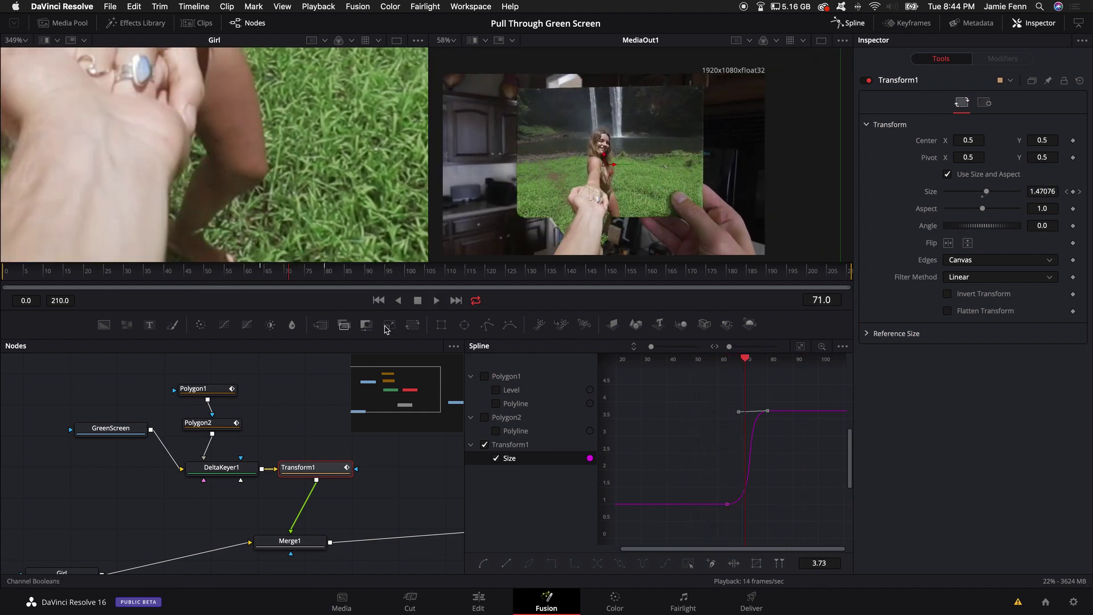
Step: Raise the last Size keyframe to 3.8, shift the first one to about frame 69, and play from frame 23 to check
left_click(766, 411)
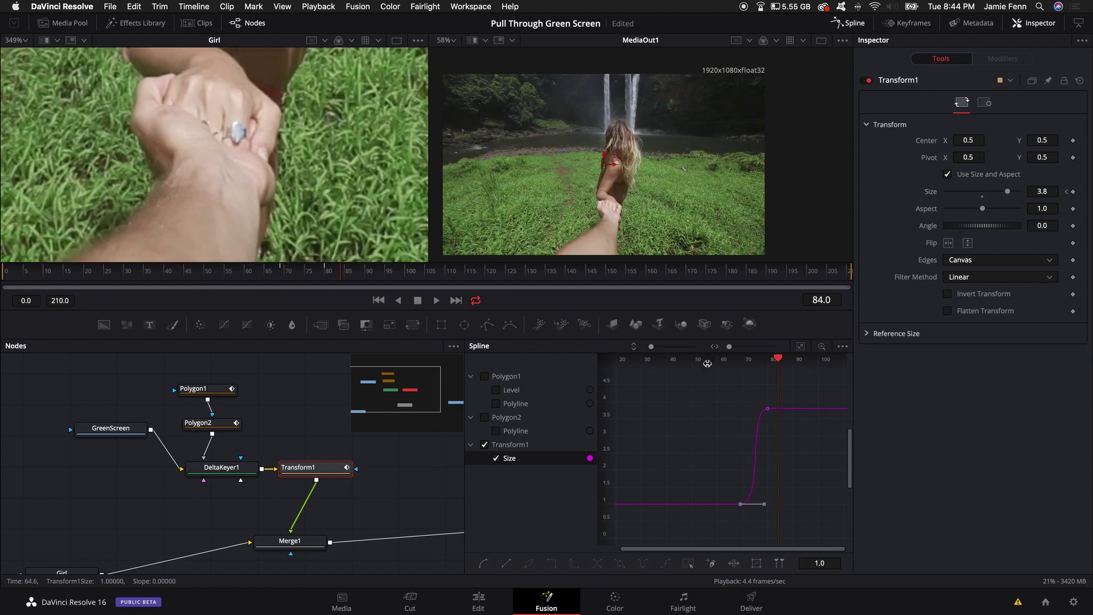
left_click(98, 273)
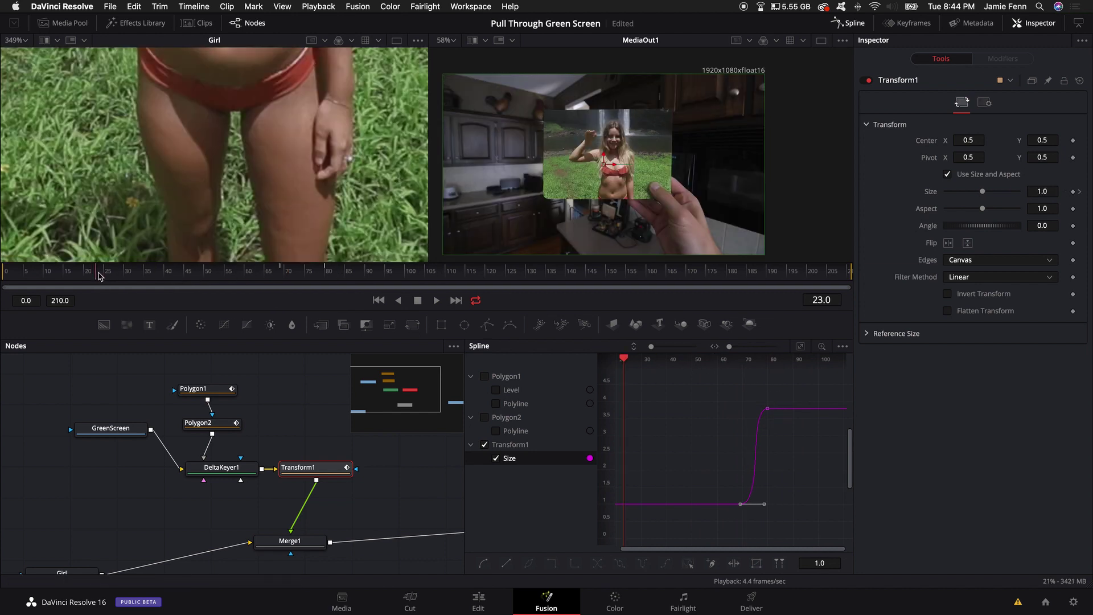
key("space")
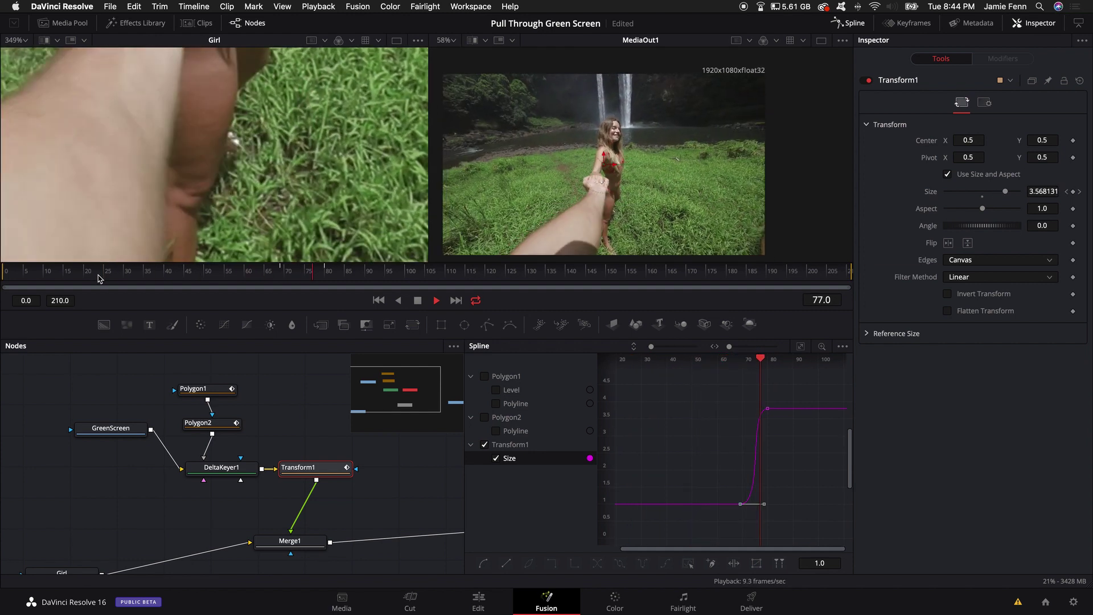
key("space")
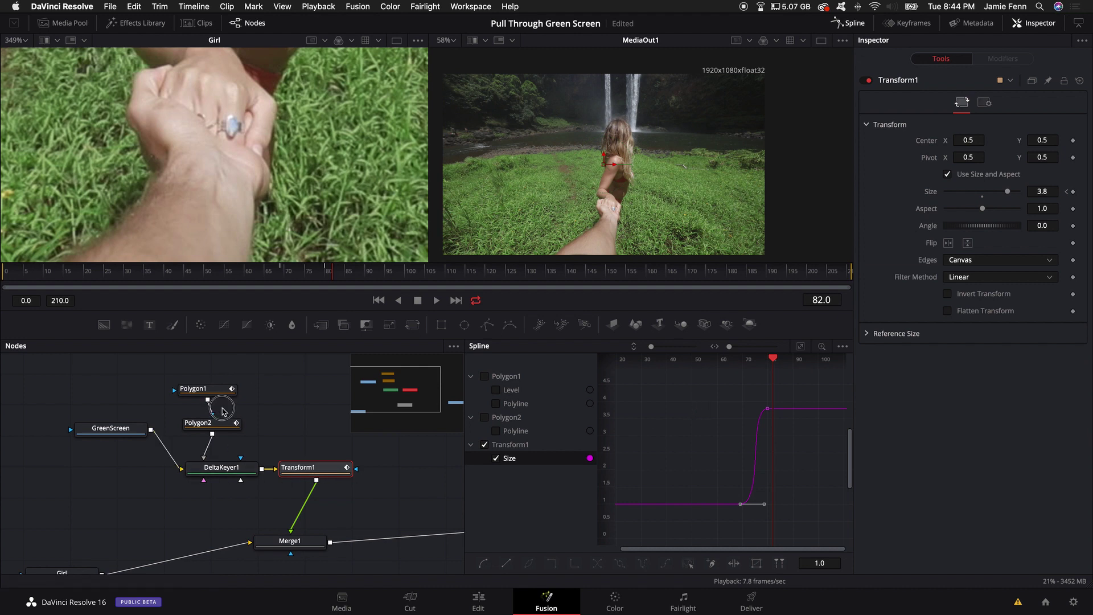
Step: Move GreenScreen, DeltaKeyer1 and both polygon nodes up together, and place Transform1 below DeltaKeyer1 above Merge1
left_click_drag(247, 374, 103, 489)
left_click_drag(222, 470, 199, 428)
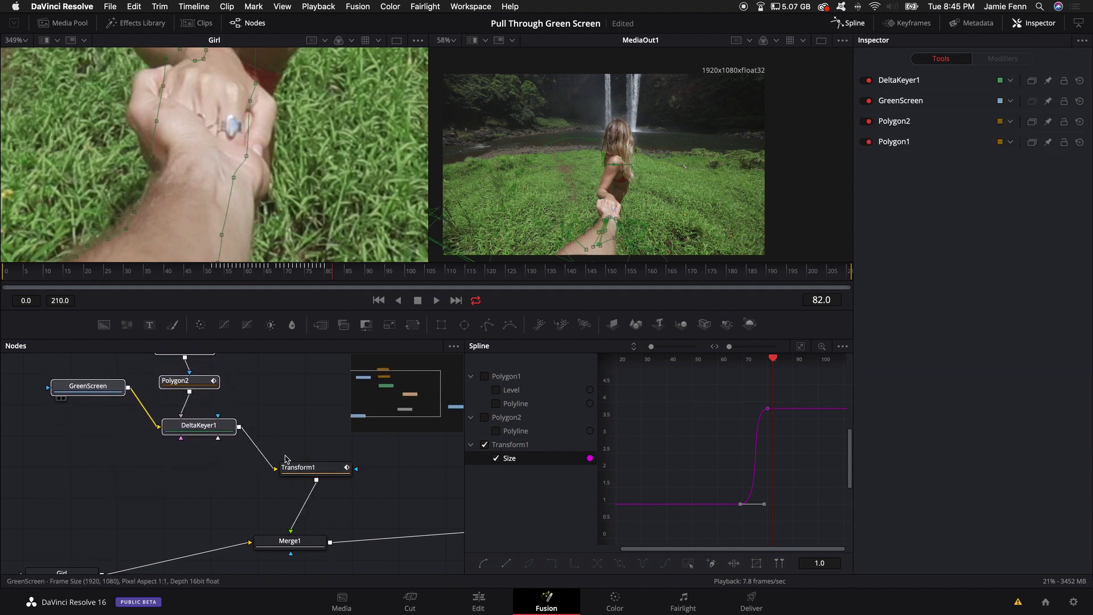
left_click(312, 471)
left_click_drag(328, 476, 298, 474)
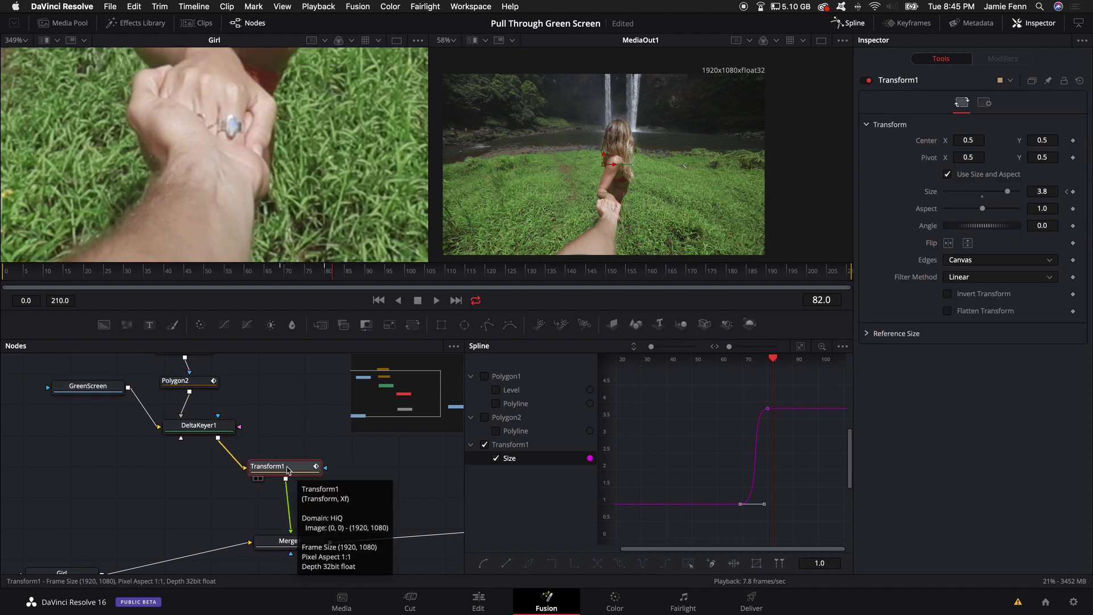
Step: Insert a Directional Blur node between Transform1 and Merge1 and set its type to Zoom
key("shift+space")
type("tran")
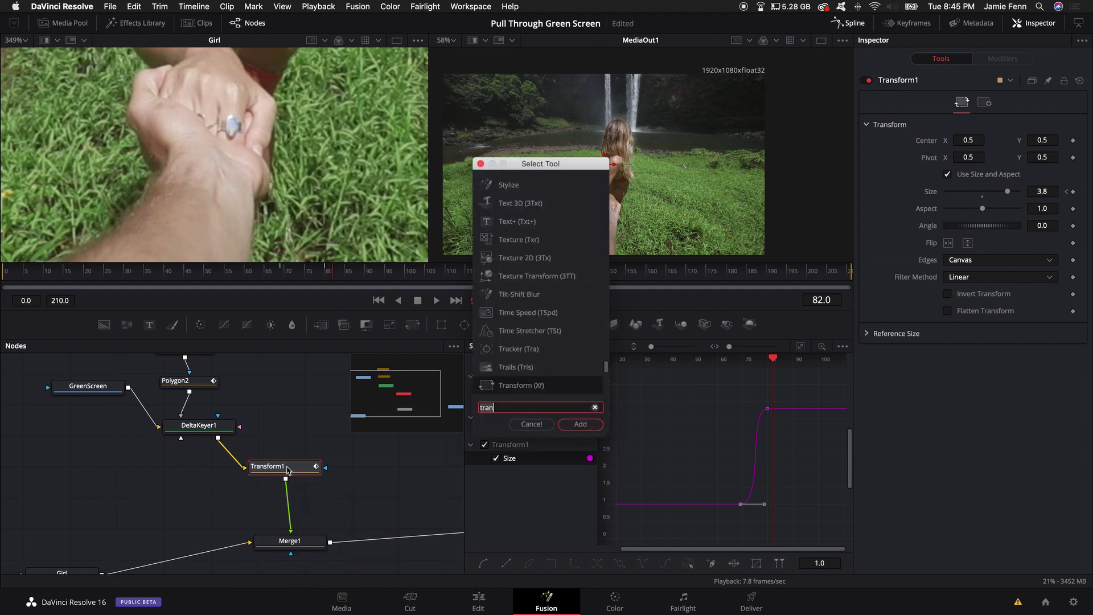
key("BackSpace")
key("BackSpace")
key("BackSpace")
key("BackSpace")
type("blur")
left_click(521, 239)
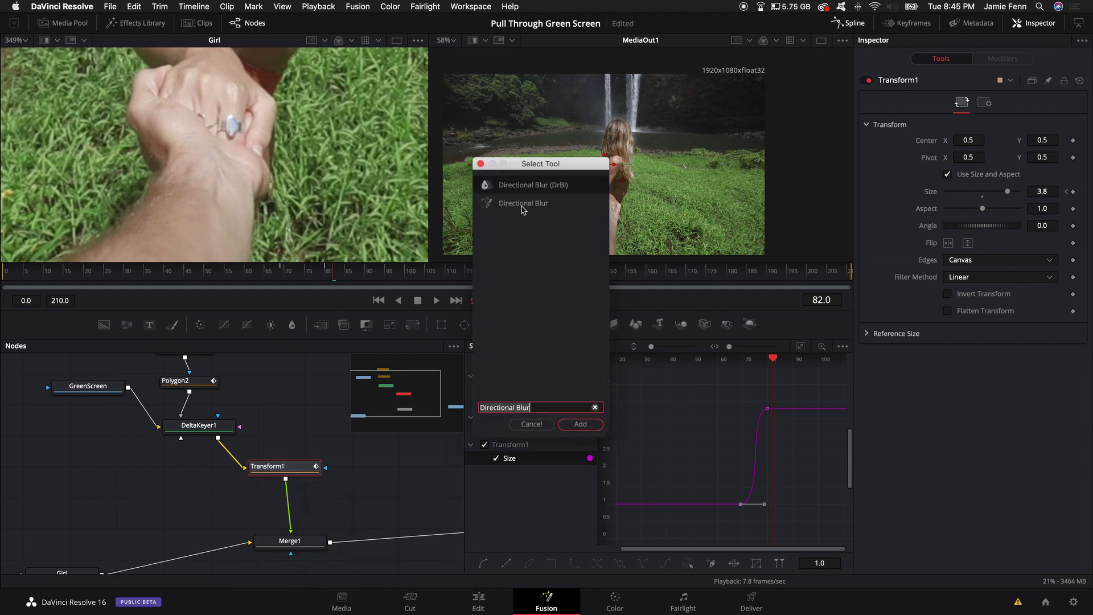
left_click(582, 425)
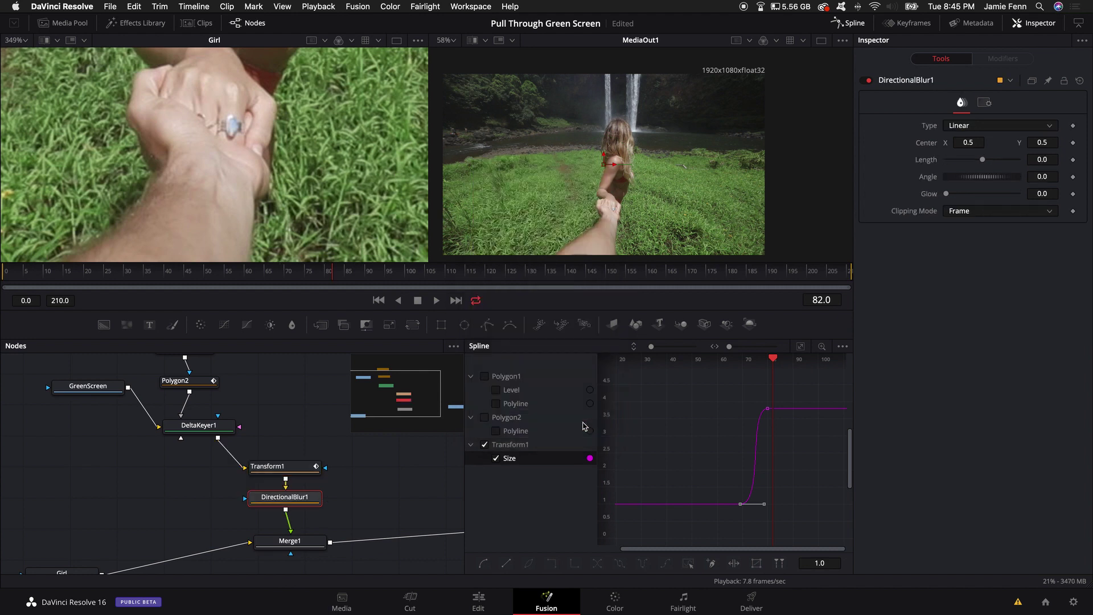
left_click(987, 126)
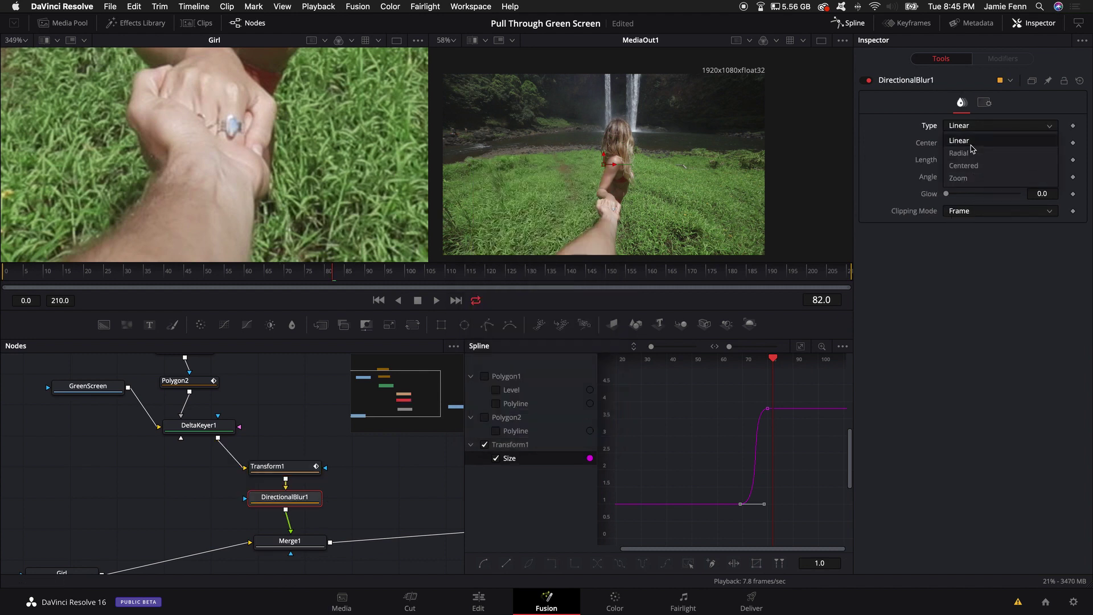
left_click(987, 184)
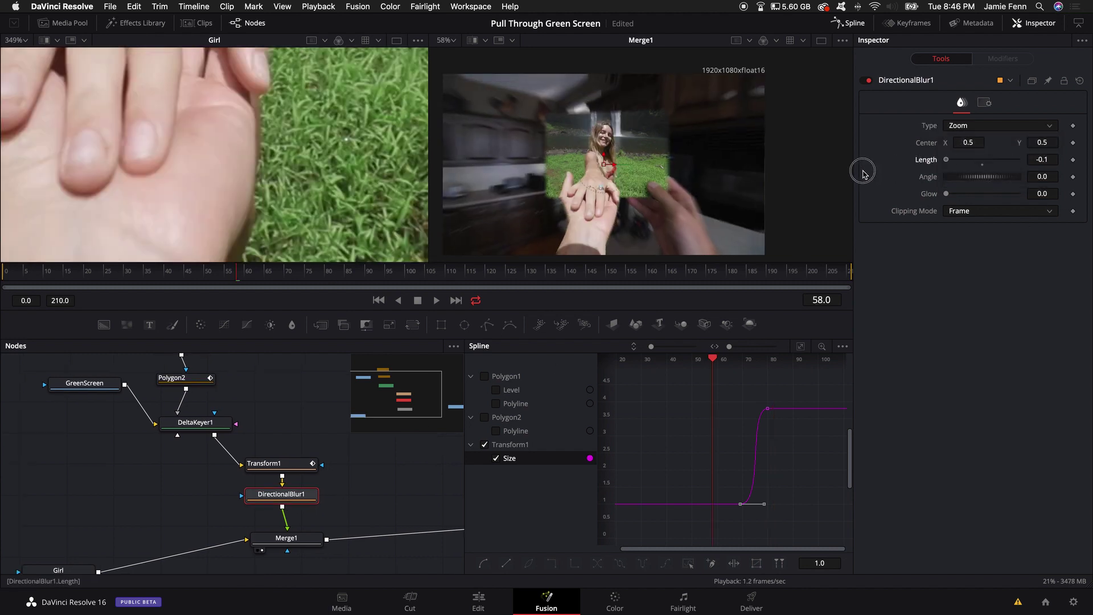
Step: Try a Length of -0.1 on DirectionalBlur1 at frame 58, and undo it
left_click_drag(706, 187, 858, 168)
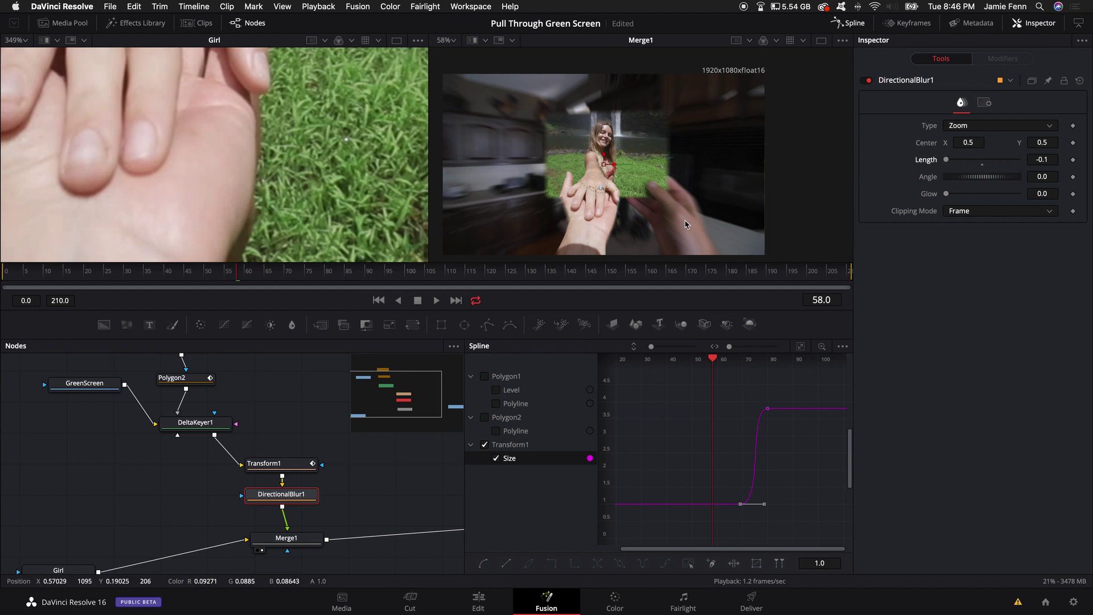
key("super+z")
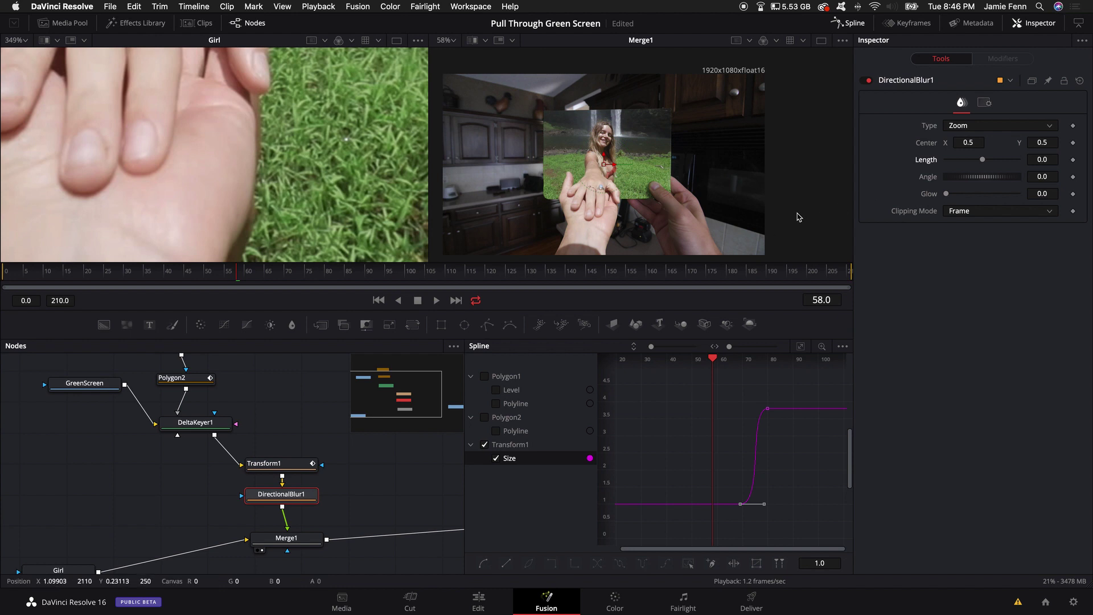
Step: On frame 66, add a keyframe to DirectionalBlur1's Length at 0.0
key("space")
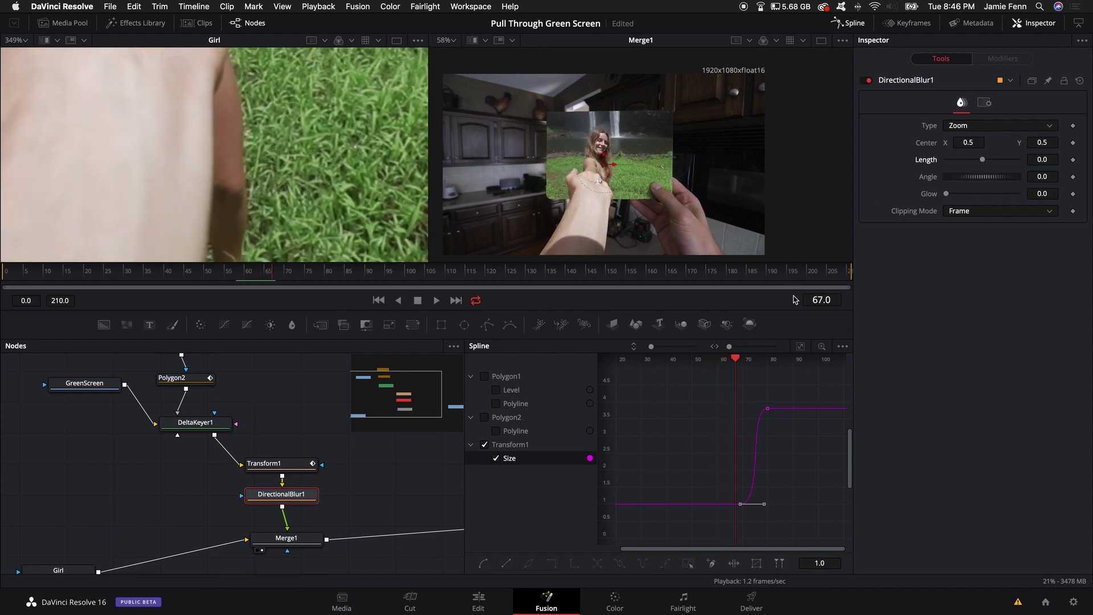
key("Left")
key("Left")
key("Left")
key("Left")
key("Right")
key("Right")
key("Right")
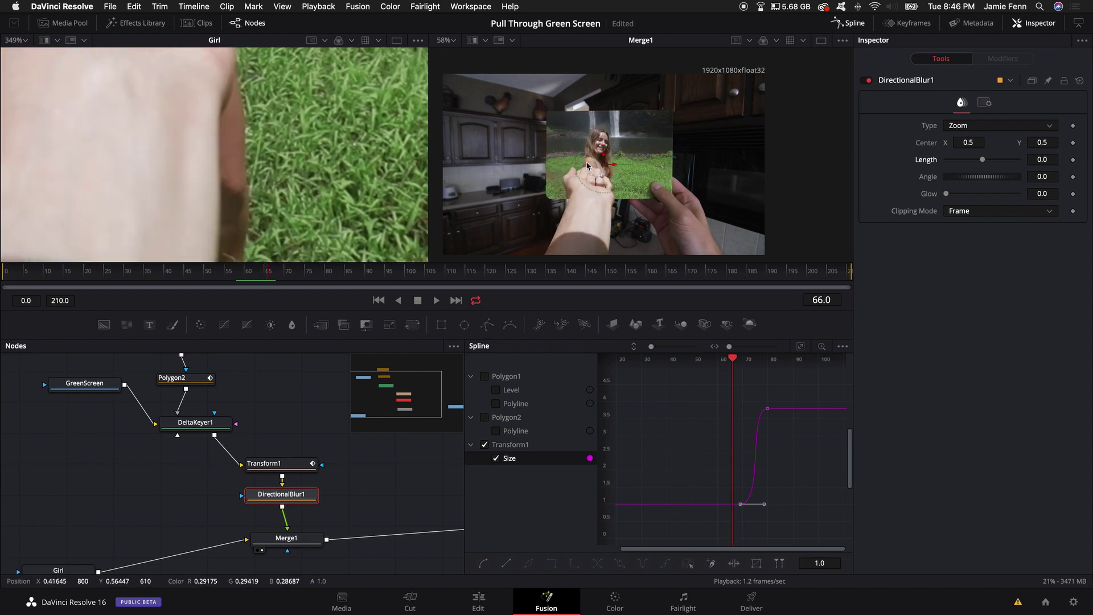
left_click(1073, 160)
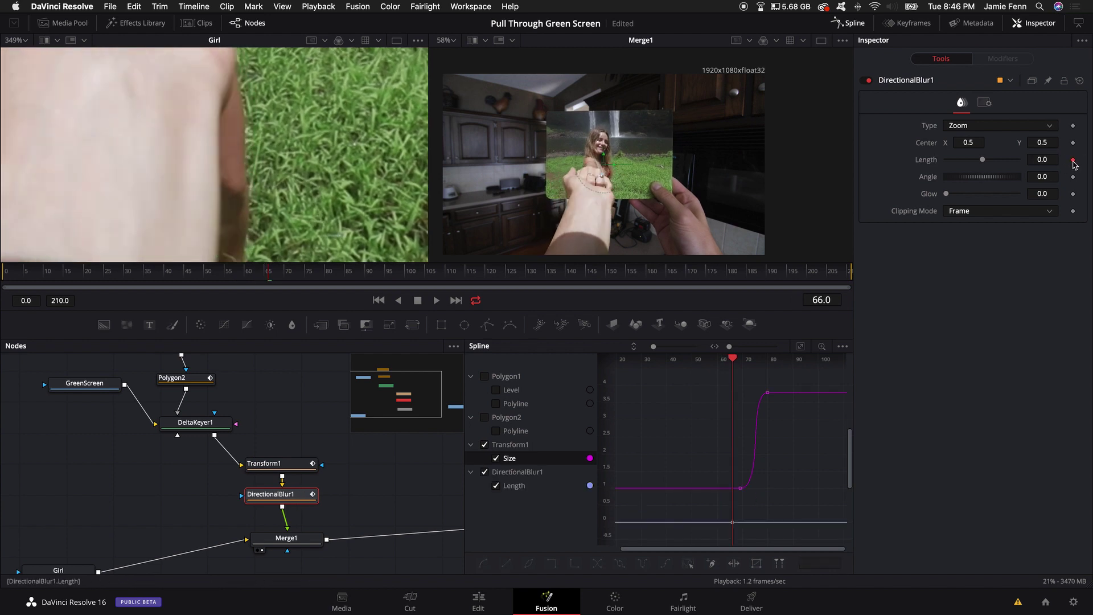
Step: On frame 78, keyframe DirectionalBlur1's Length at 0.1
key("space")
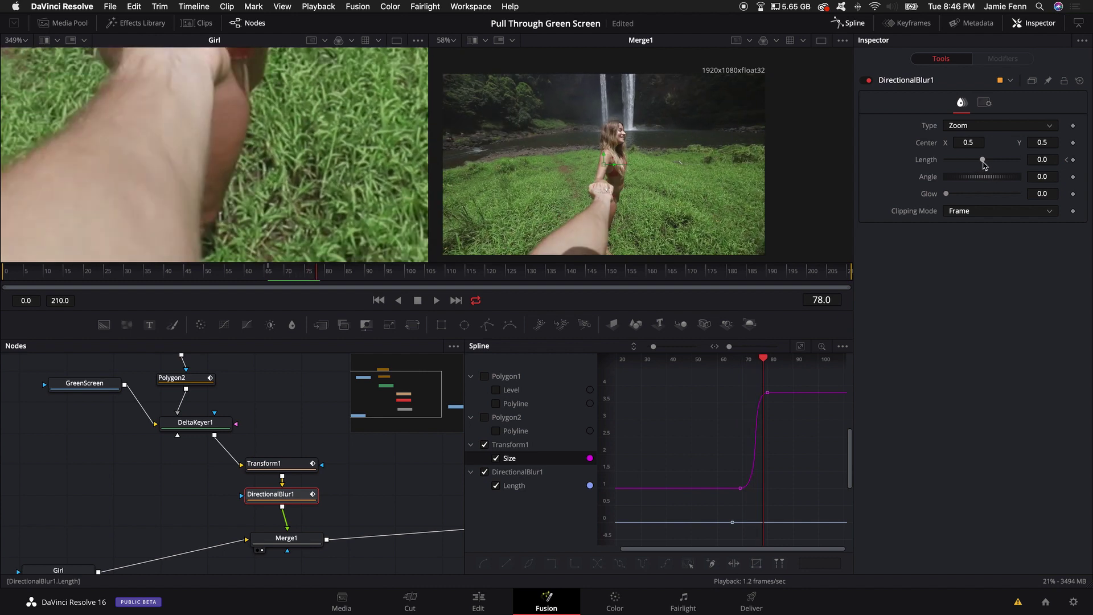
left_click_drag(983, 164, 1018, 166)
Step: Go back frame by frame from frame 78 to frame 55 to examine how the zoom blur builds up
key("Left")
key("Left")
key("Left")
key("Left")
key("Left")
key("Left")
key("Left")
key("Left")
key("Left")
key("Left")
key("Left")
key("Left")
key("Left")
key("Left")
key("Left")
key("Left")
key("Left")
key("Left")
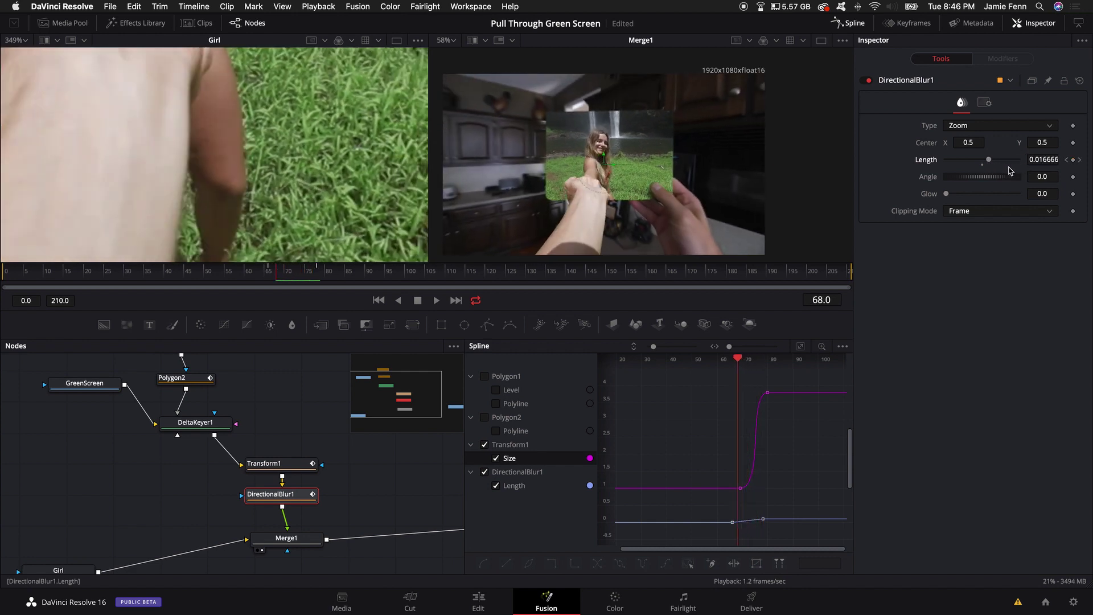
key("Left")
key("Left")
key("Left")
key("Left")
key("Left")
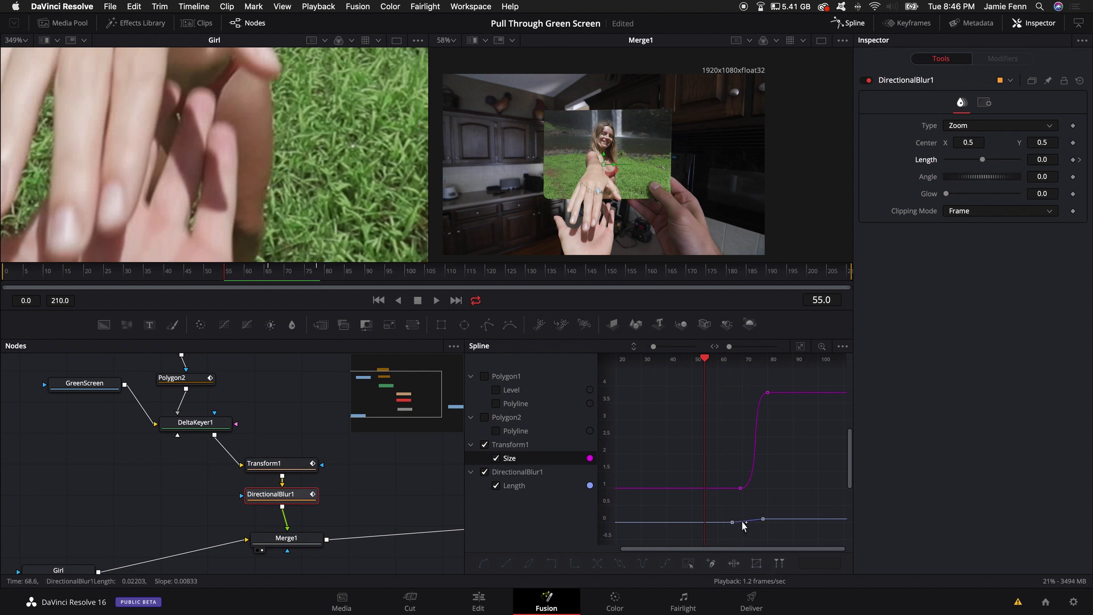
Step: Ease DirectionalBlur1's Length spline between the frame 66 and 78 keyframes, set the frame 78 value to 0.102, and play back the transition
scroll(743, 524, "down", 3)
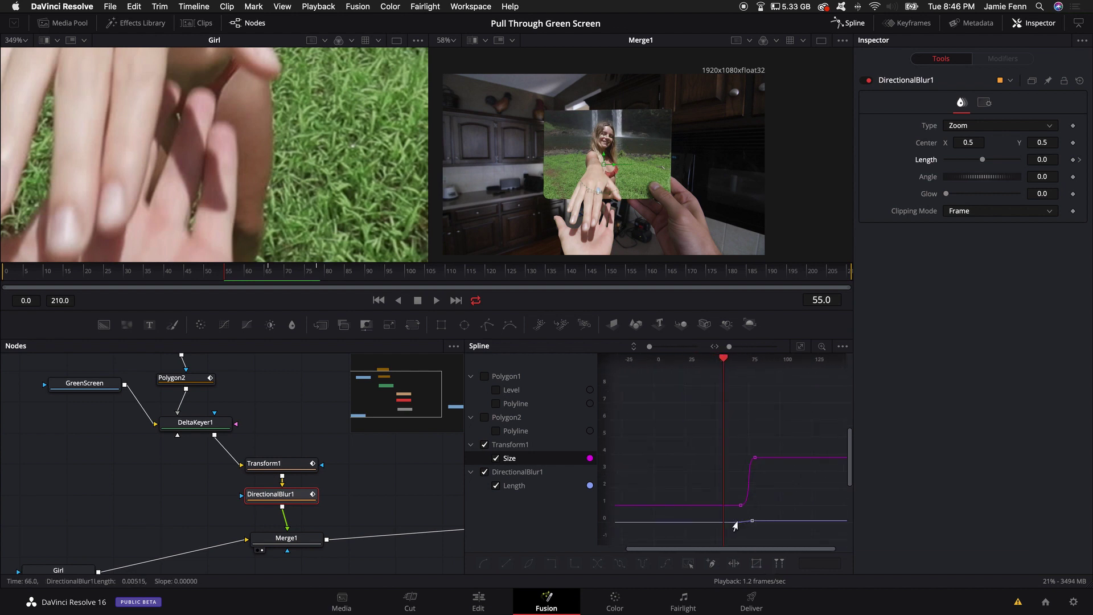
left_click(743, 524)
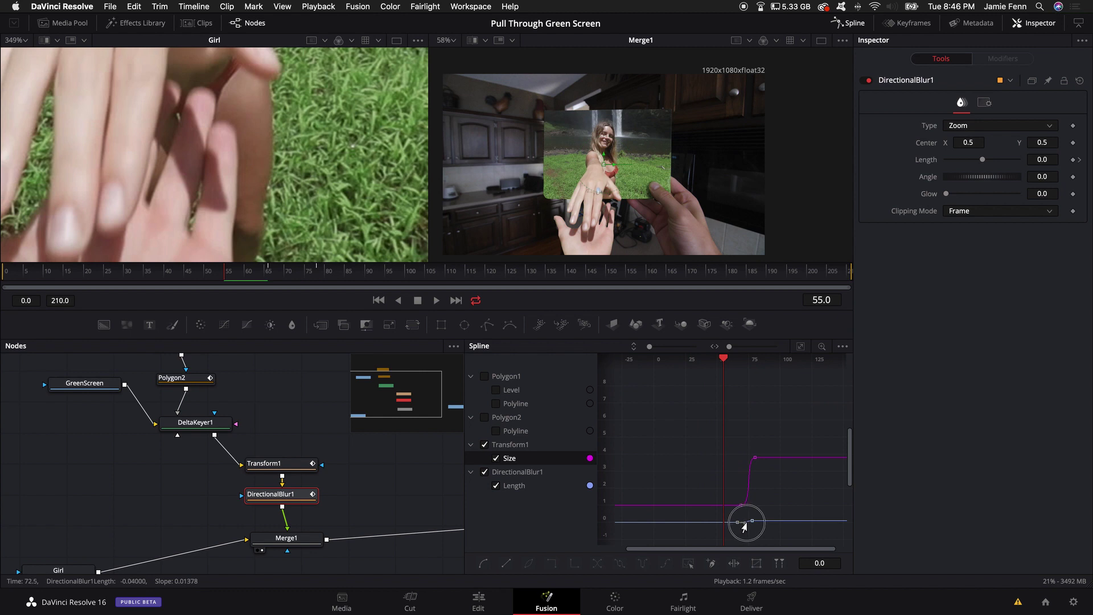
scroll(752, 522, "up", 4)
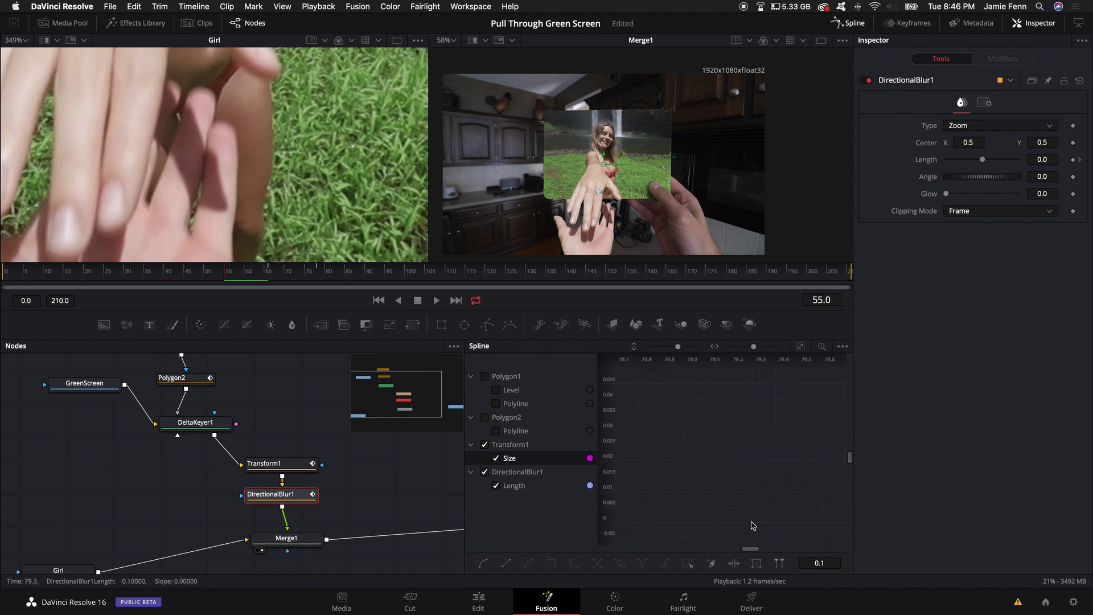
left_click_drag(715, 518, 776, 506)
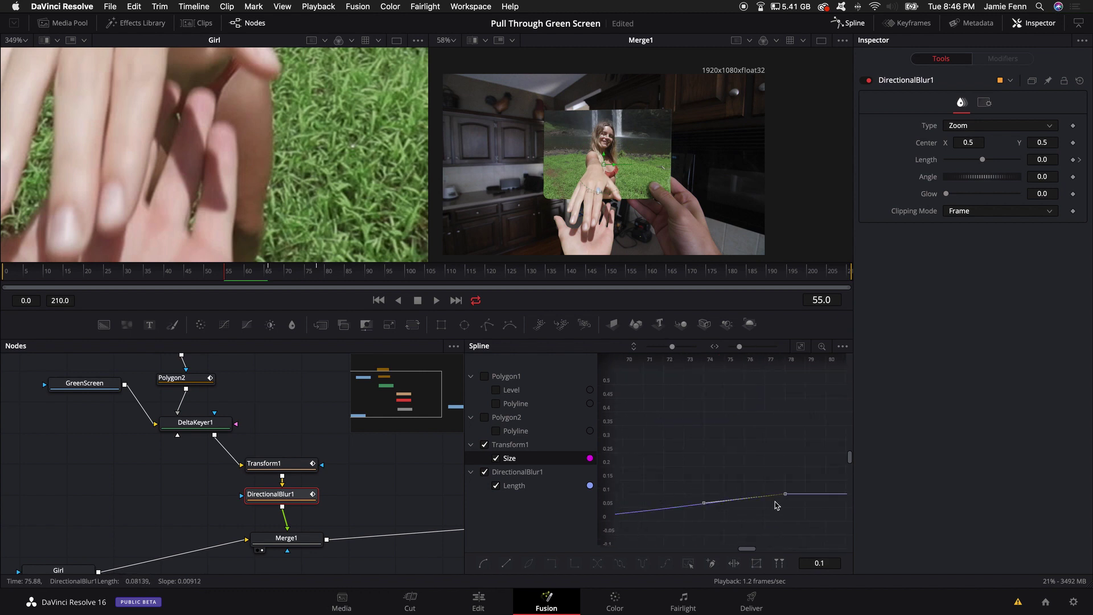
left_click(784, 493)
scroll(774, 494, "down", 4)
scroll(773, 496, "up", 4)
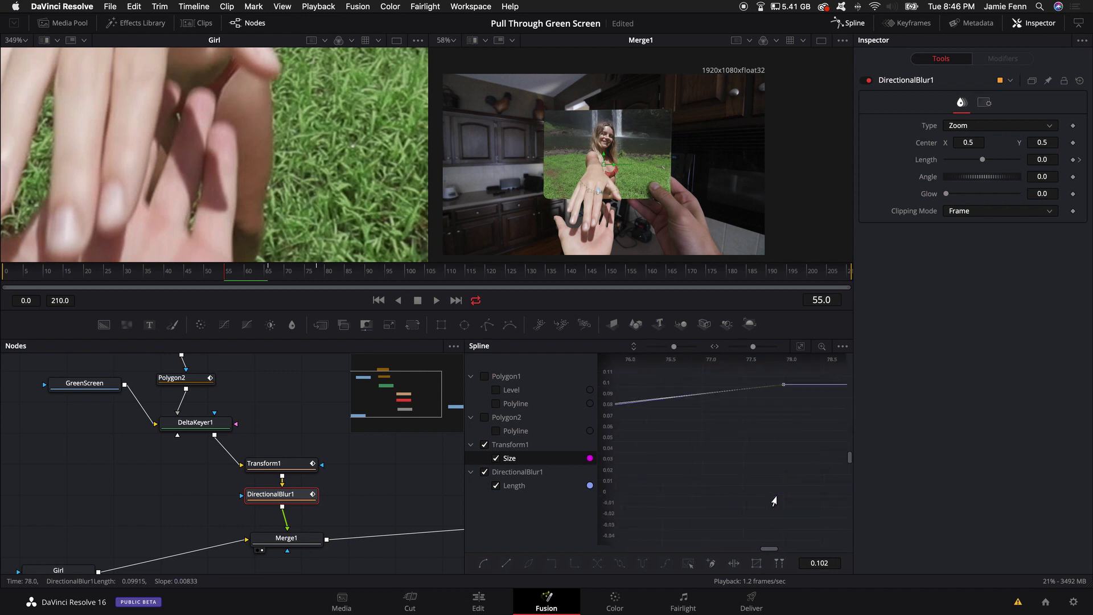
scroll(776, 497, "down", 2)
scroll(778, 501, "down", 2)
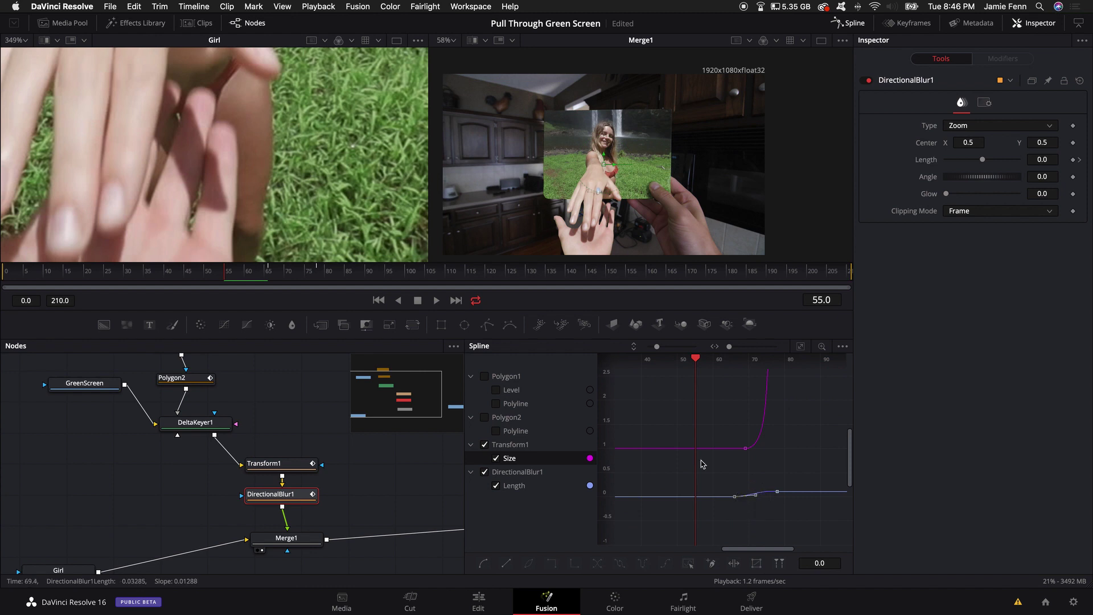
key("space")
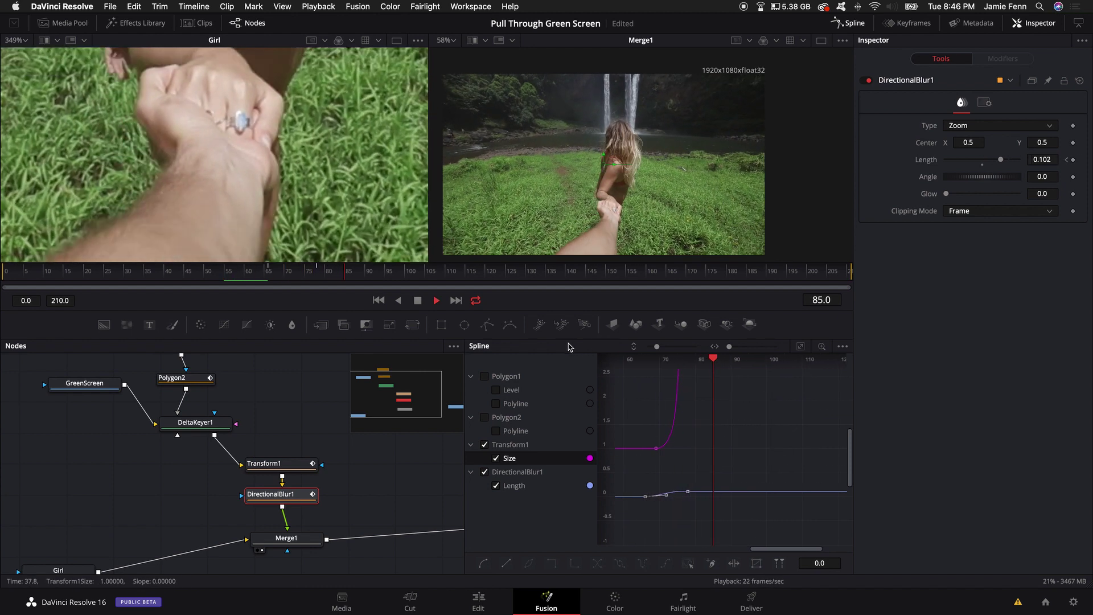